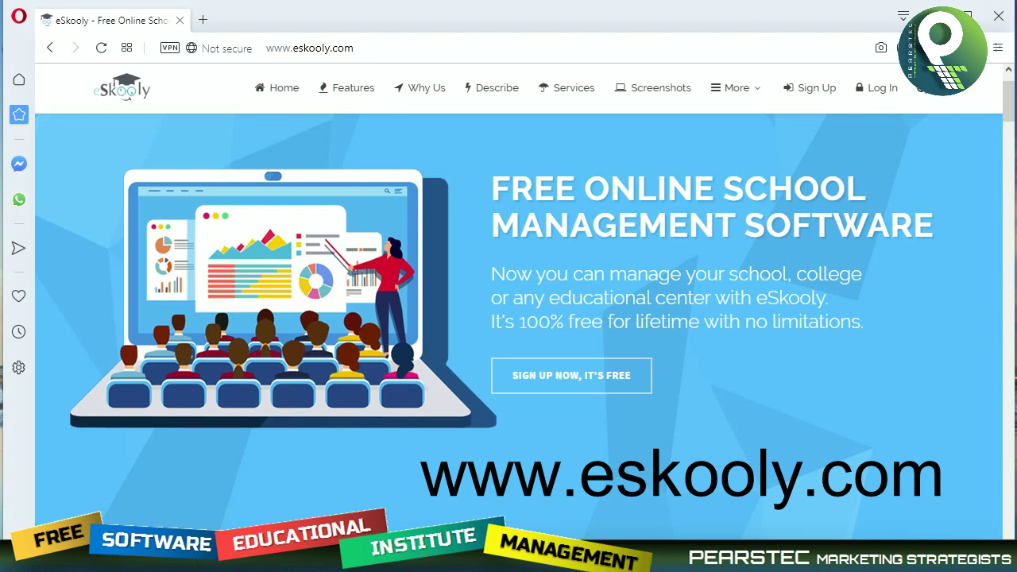
# Fill the sign-up form with an email address, a password and its confirmation, and accept the terms.
pyautogui.click(808, 89)
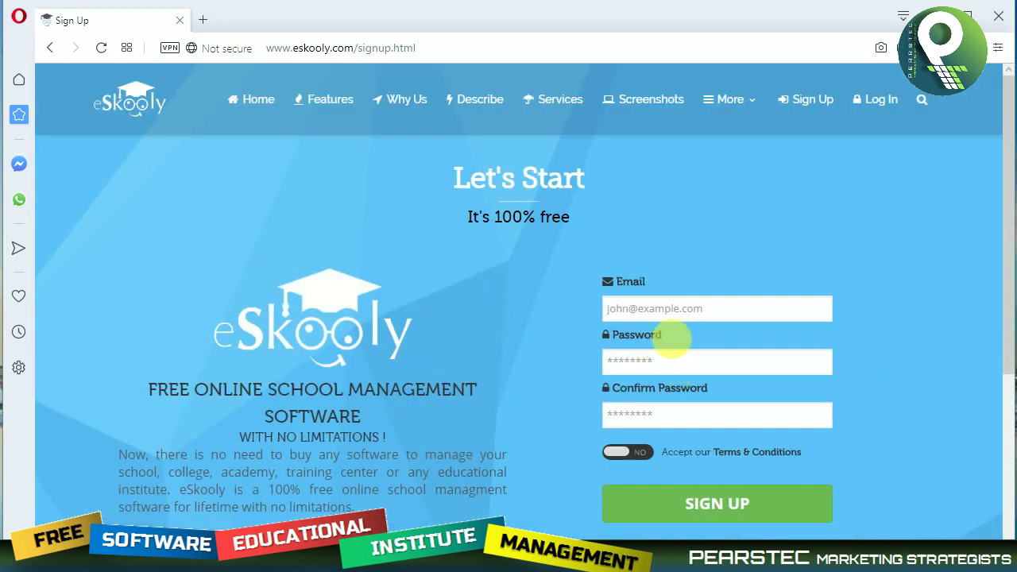
pyautogui.click(687, 310)
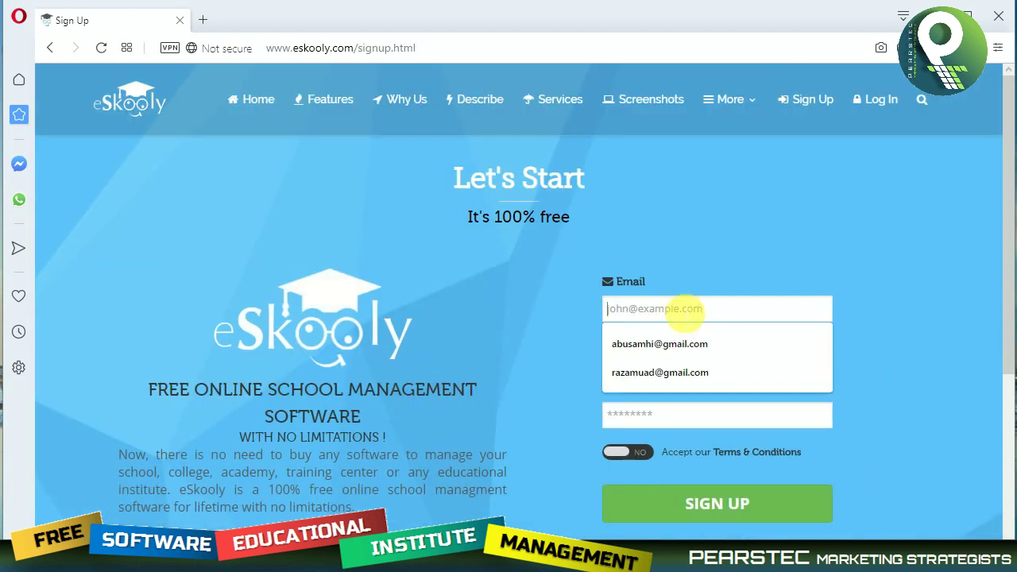
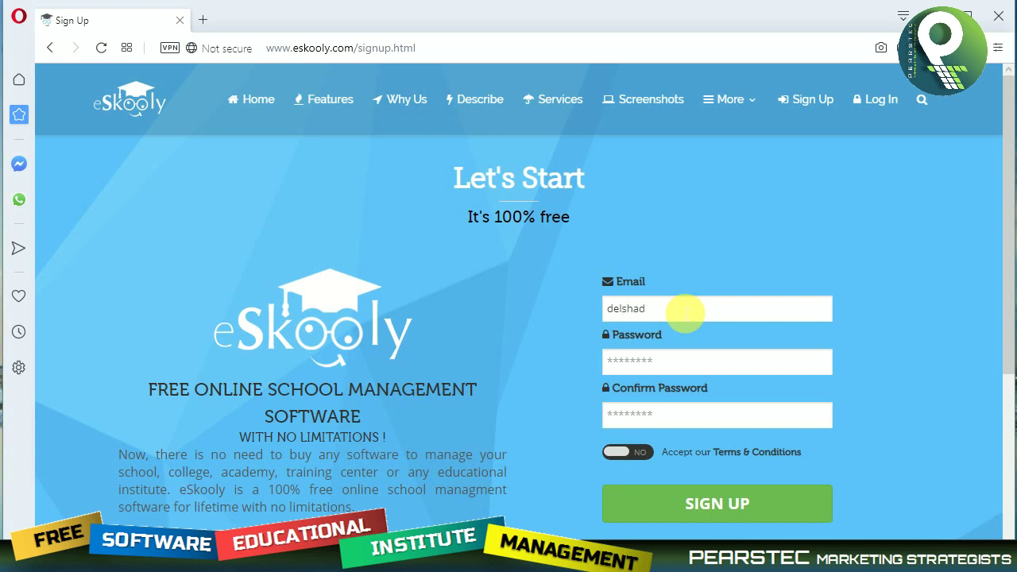
pyautogui.click(689, 363)
pyautogui.write('**')
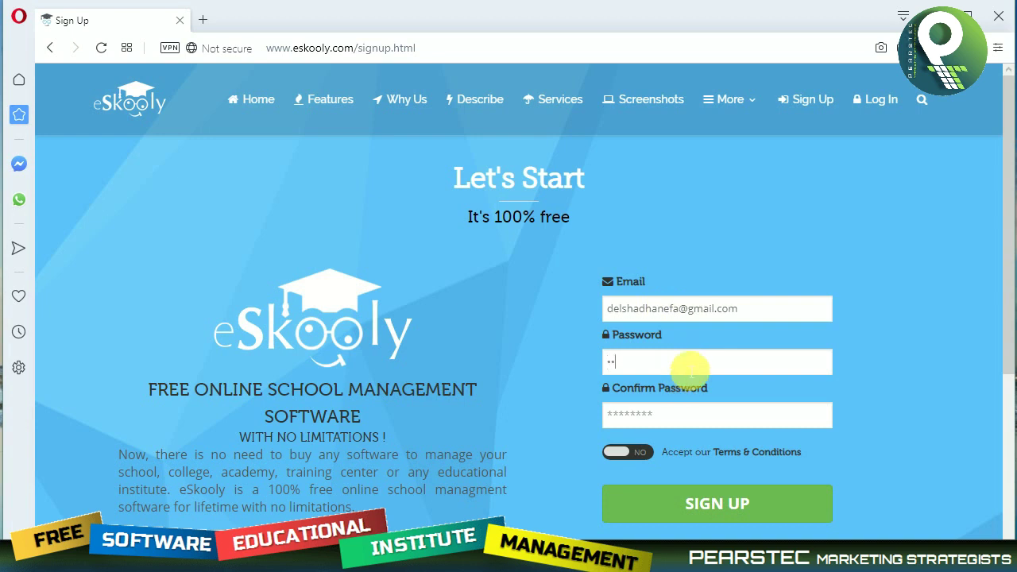
pyautogui.write('****')
pyautogui.click(731, 418)
pyautogui.write('*')
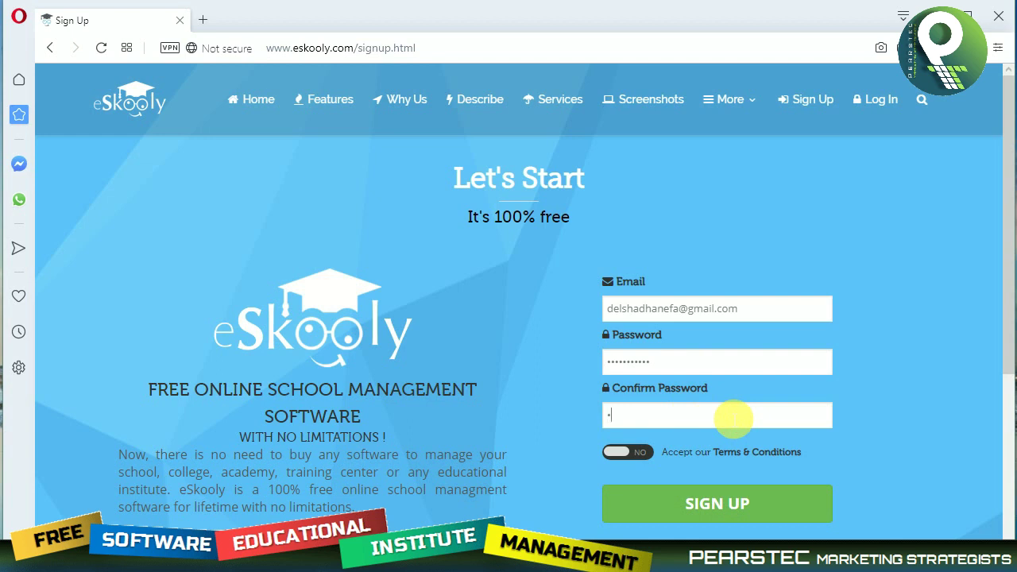
pyautogui.write('**********')
pyautogui.click(616, 452)
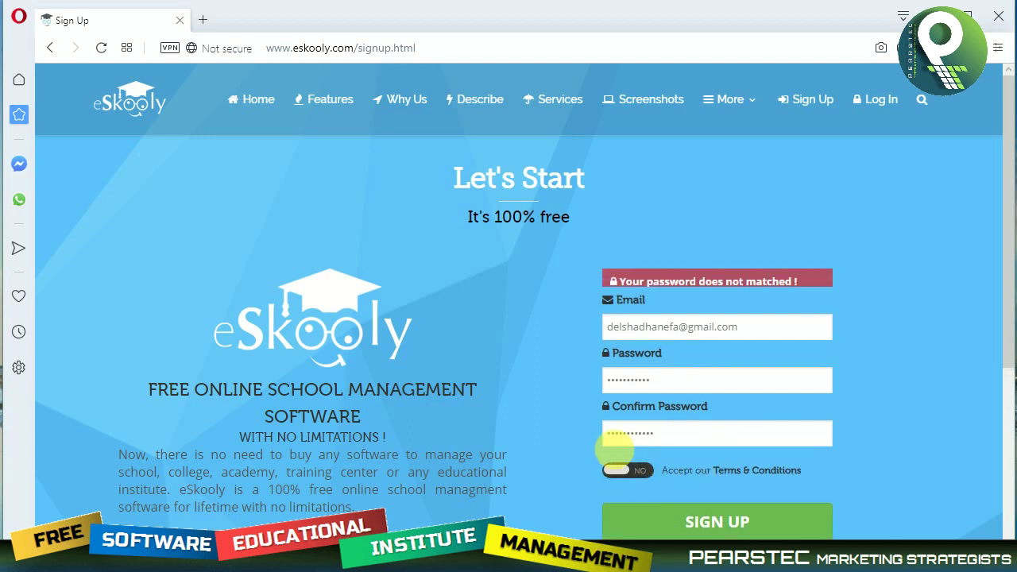
pyautogui.click(624, 485)
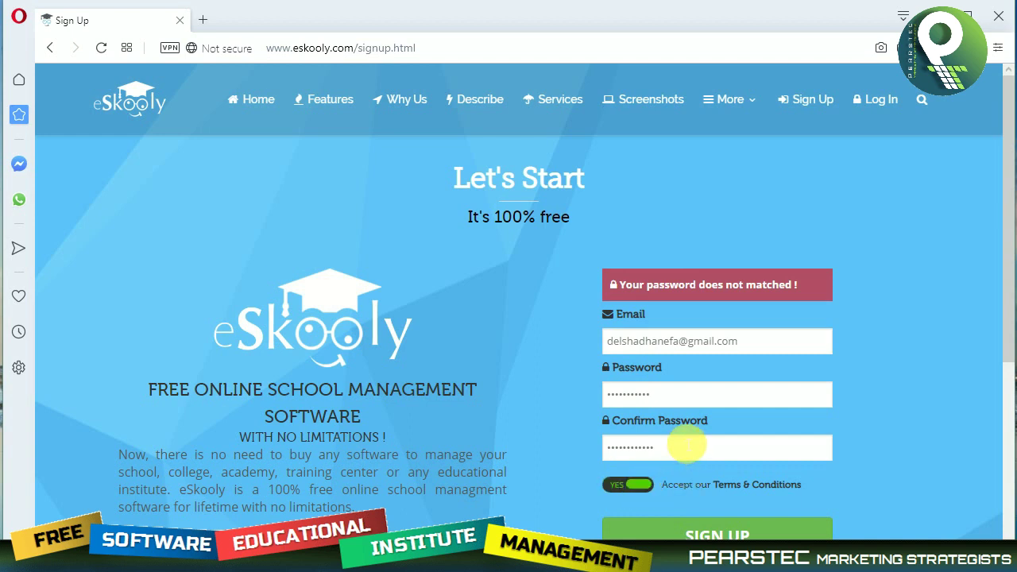
# Retype the password confirmation, submit the sign-up and continue to the new school's dashboard.
pyautogui.click(681, 446)
pyautogui.hotkey('ctrl', 'a')
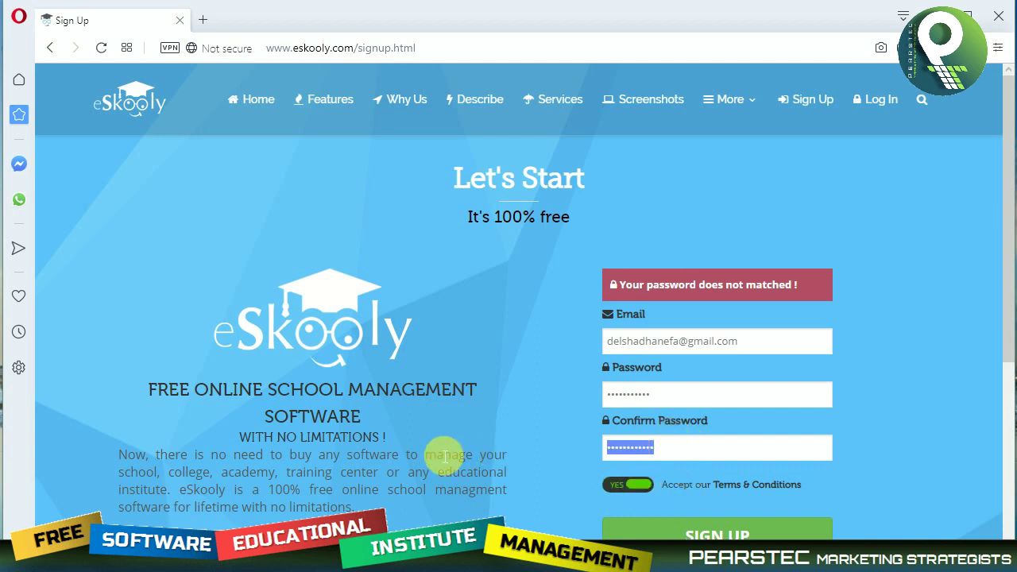
pyautogui.write('••')
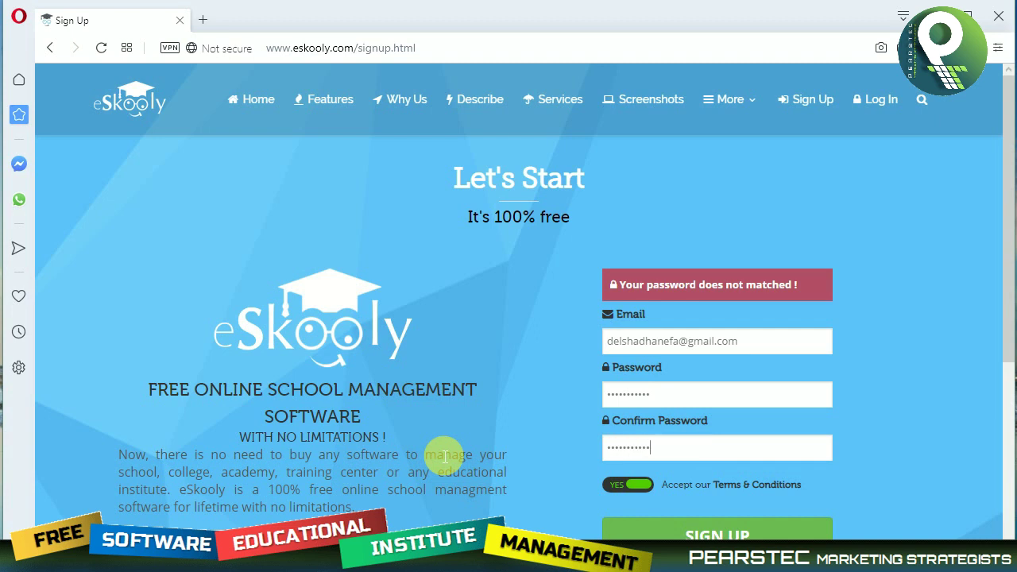
pyautogui.click(674, 401)
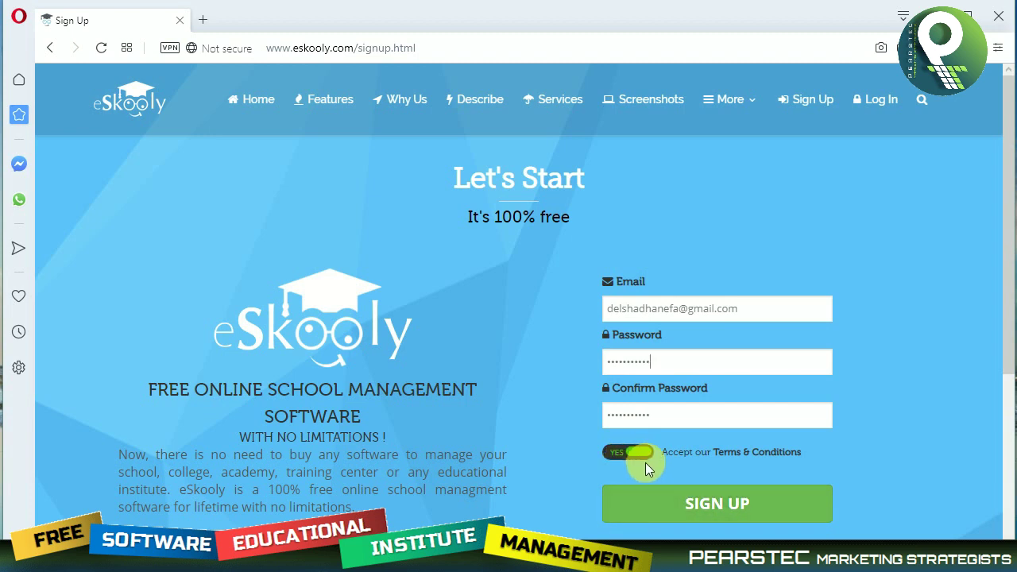
pyautogui.click(691, 497)
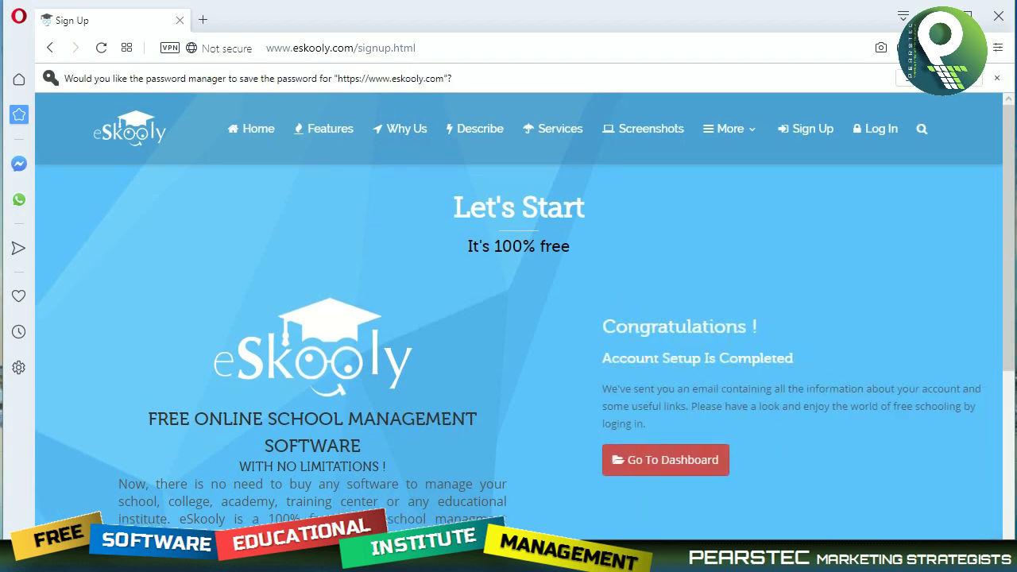
pyautogui.click(683, 464)
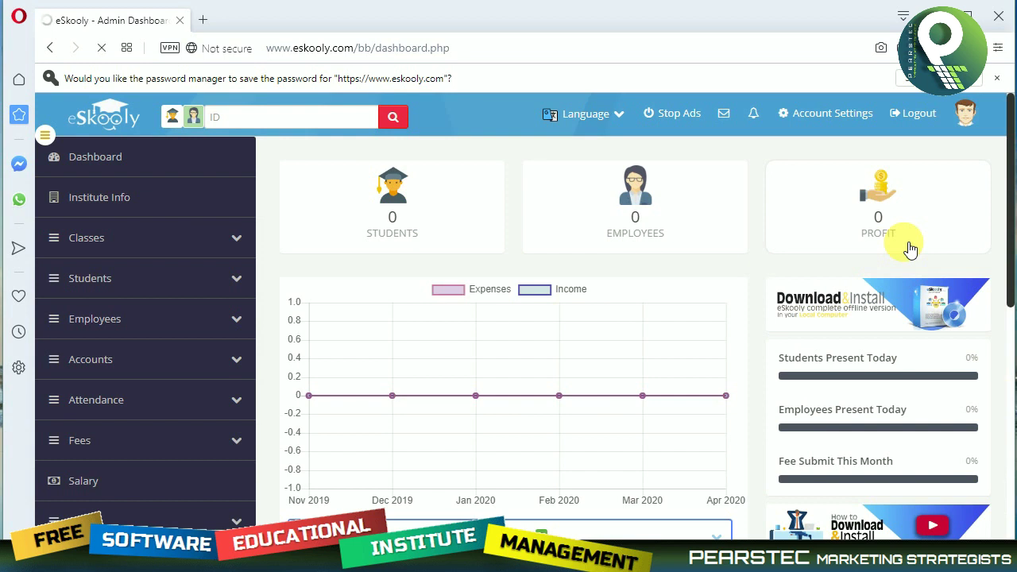
# Enter PEARSTEC as the institute name and MARKETING STRATEGIST as its target line.
pyautogui.click(111, 170)
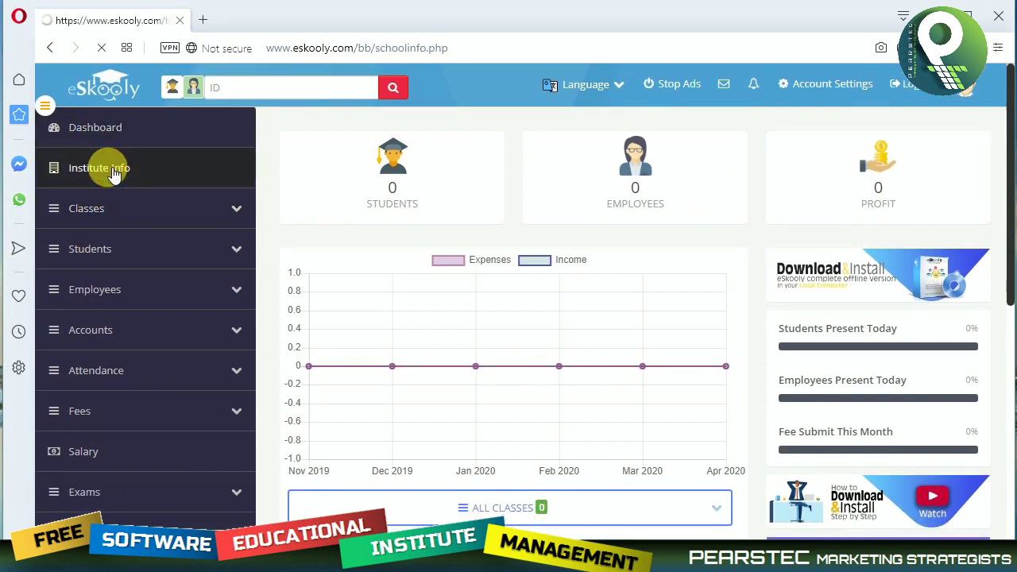
pyautogui.click(554, 222)
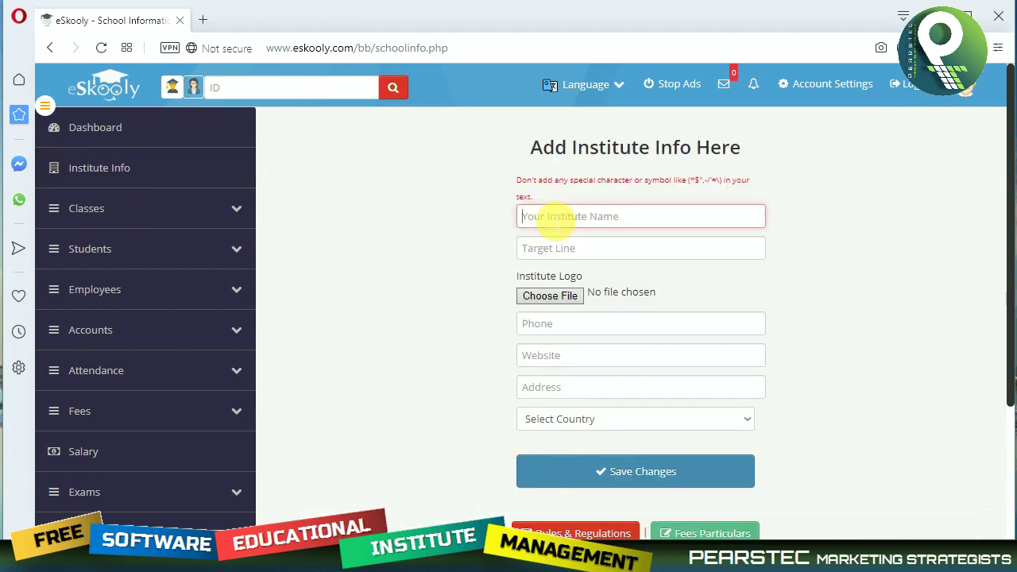
pyautogui.write('PEARSTEC')
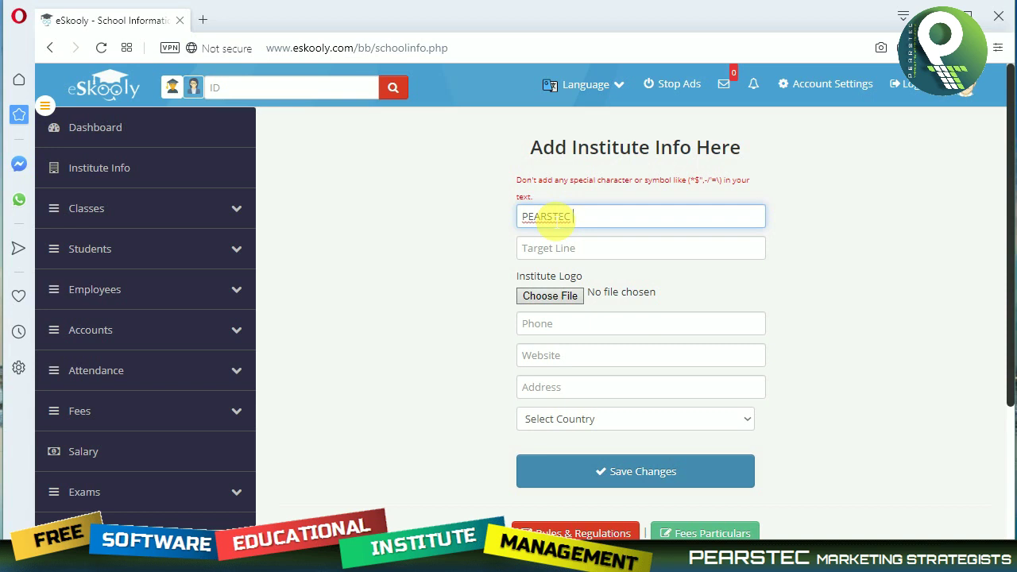
pyautogui.press('Tab')
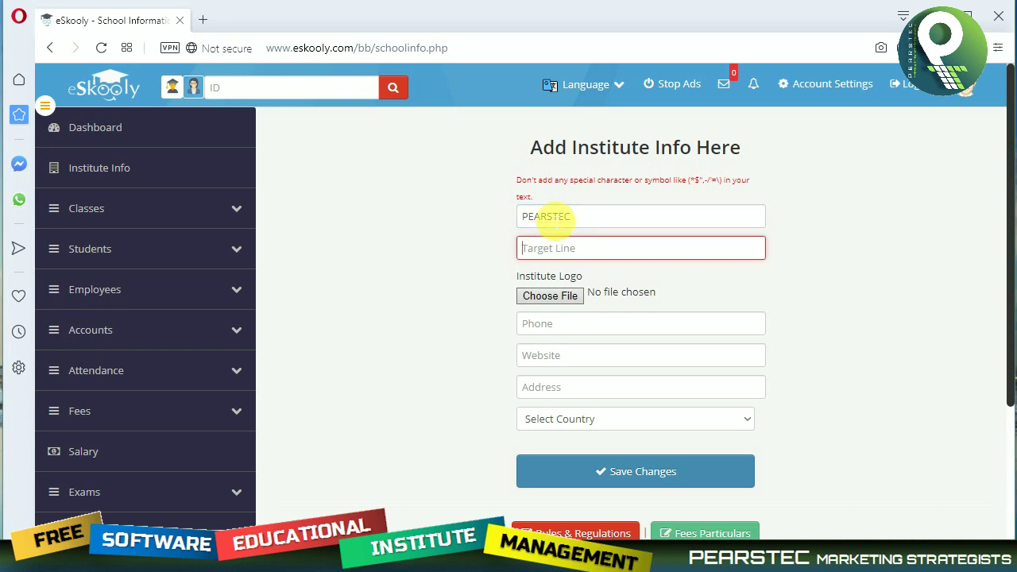
pyautogui.write('MARKETING ST')
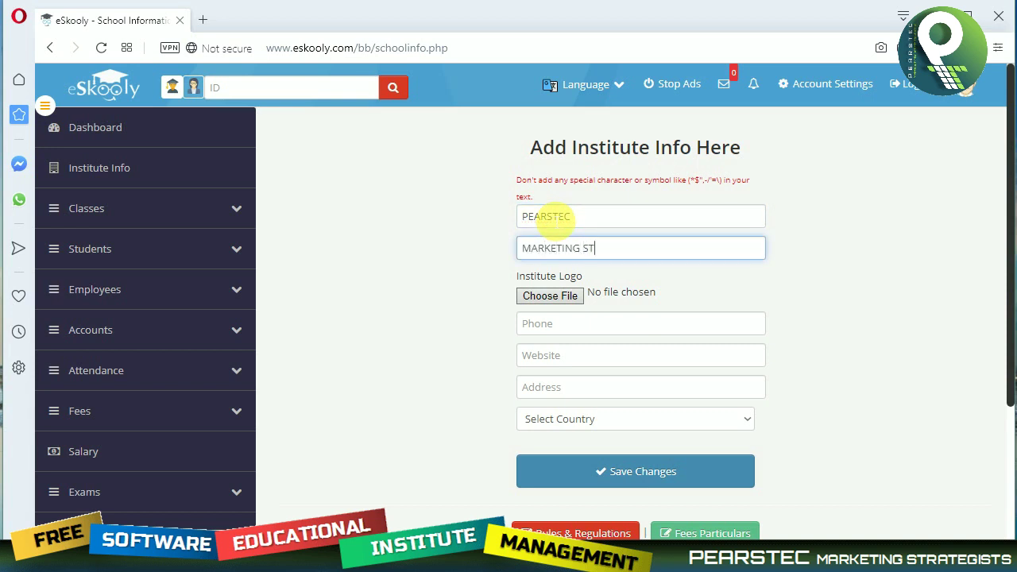
pyautogui.write('RATEGIST')
# Select LOGO copy.jpg from the file browser as the institute logo image.
pyautogui.click(544, 300)
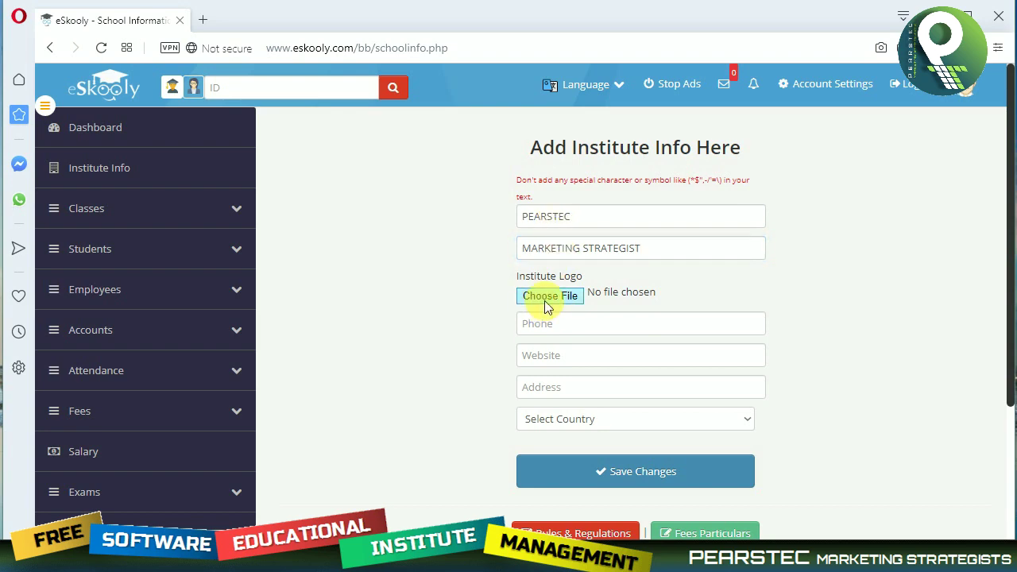
pyautogui.scroll(-2, 282, 181)
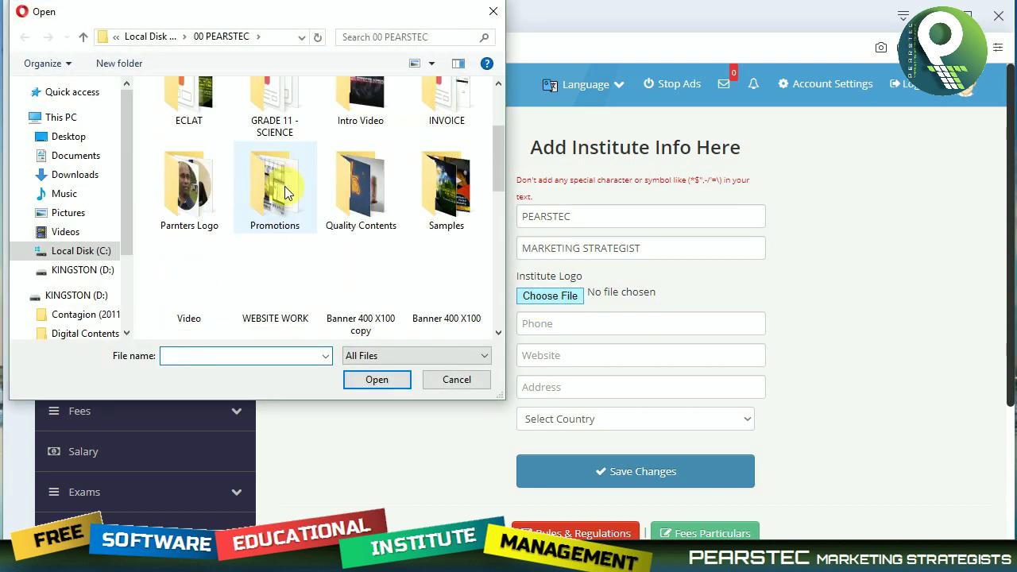
pyautogui.scroll(2, 190, 223)
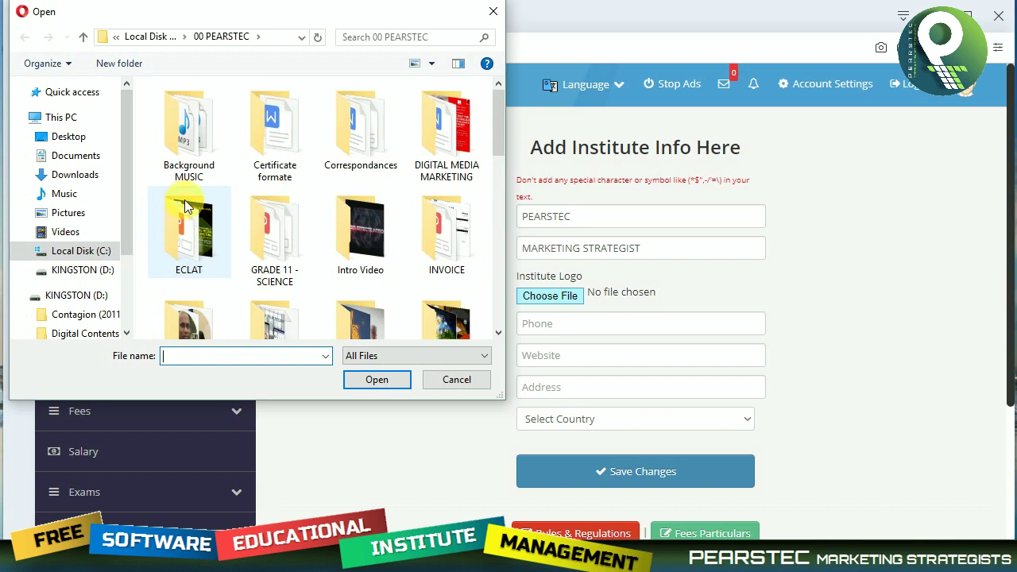
pyautogui.scroll(-2, 180, 238)
pyautogui.scroll(2, 179, 235)
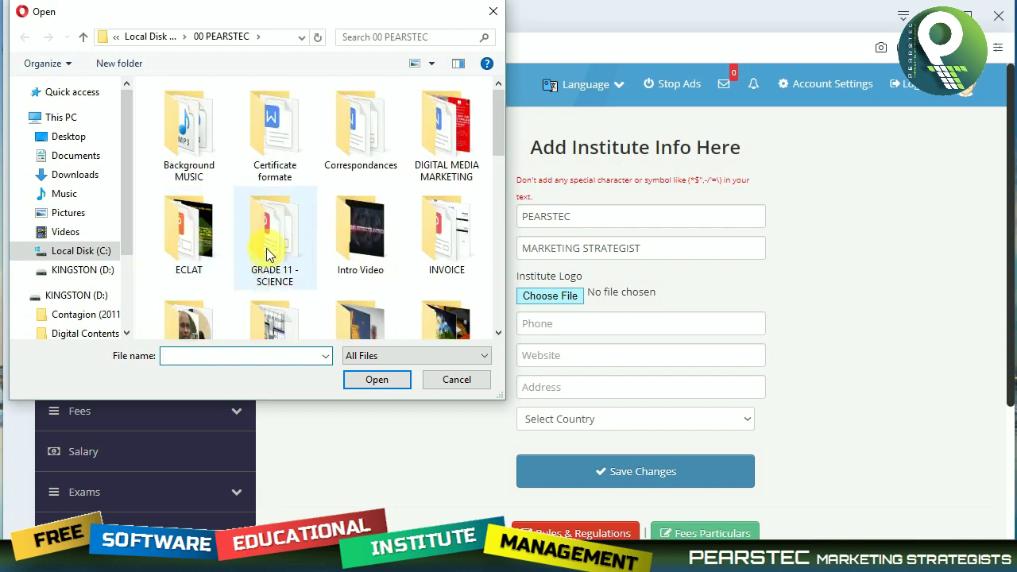
pyautogui.scroll(-6, 190, 231)
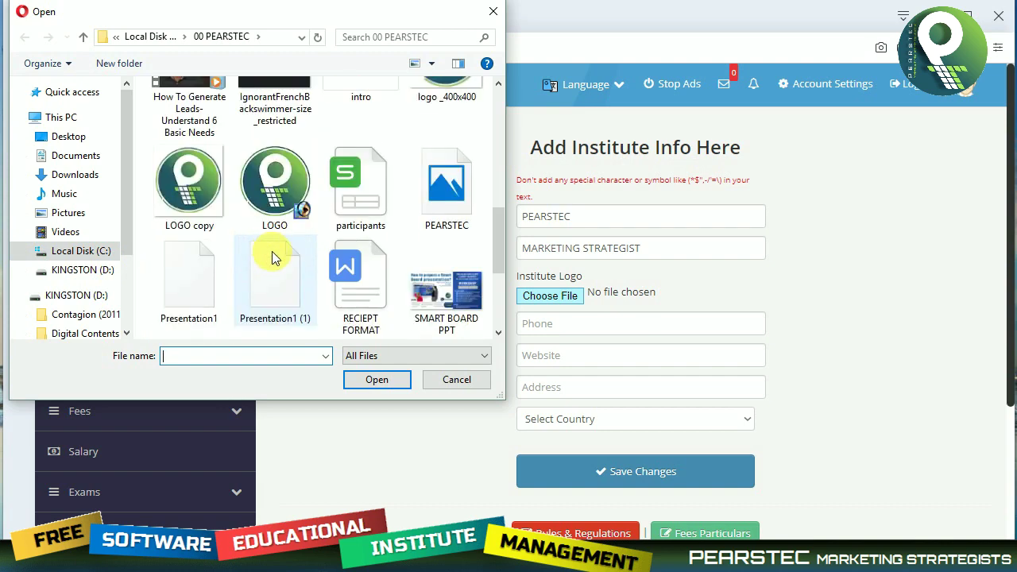
pyautogui.click(204, 198)
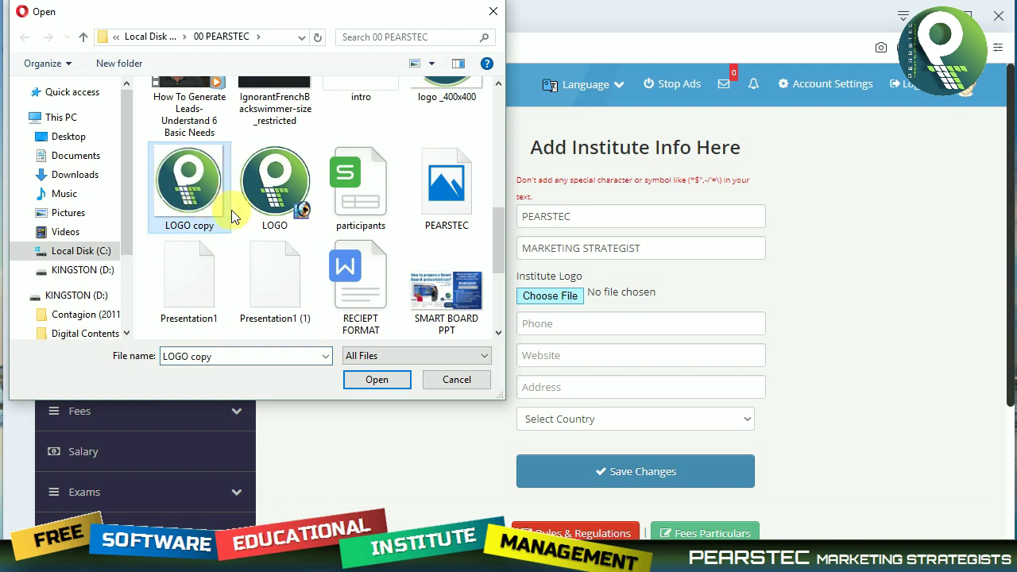
pyautogui.click(375, 379)
pyautogui.click(602, 327)
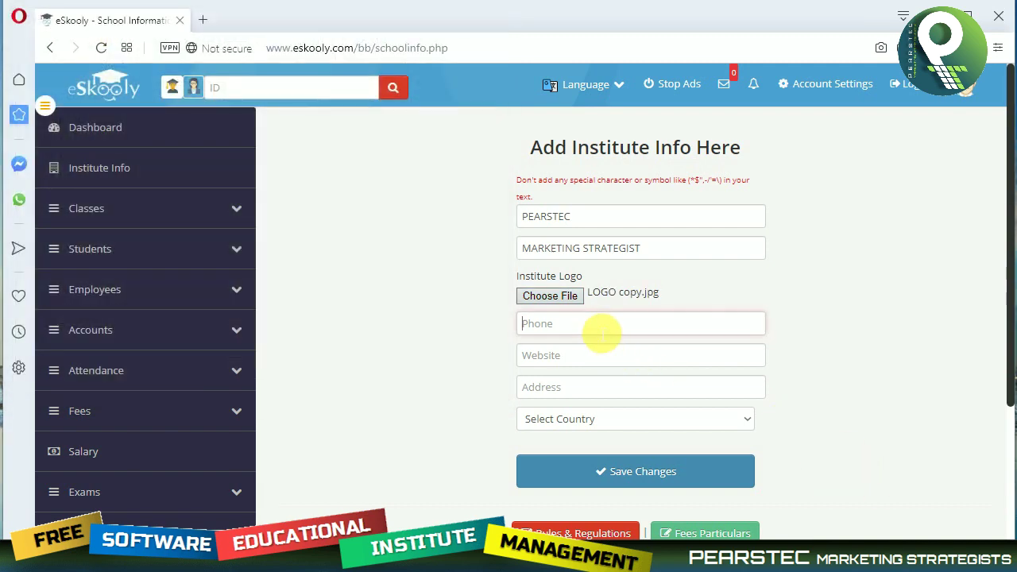
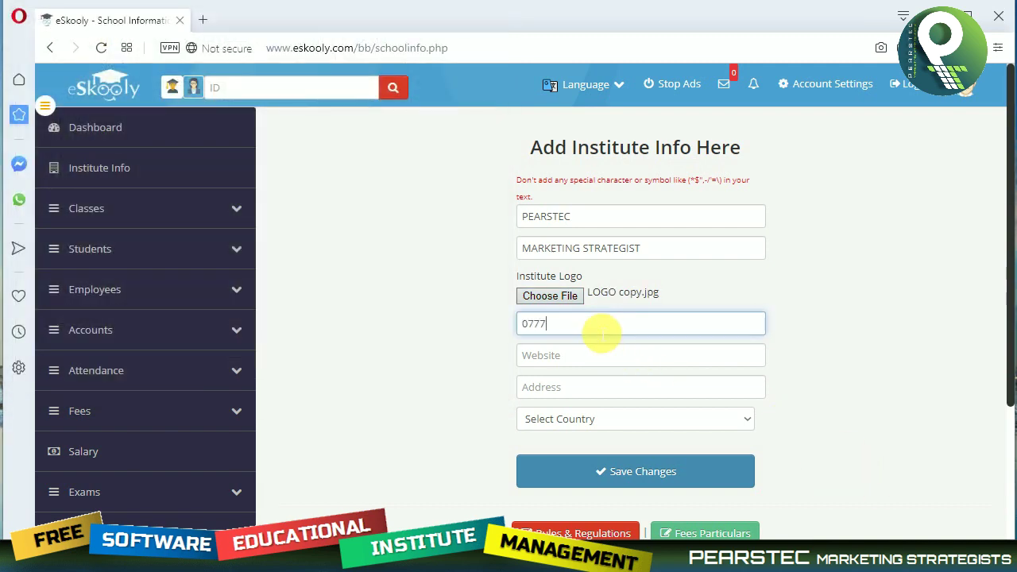
pyautogui.click(608, 355)
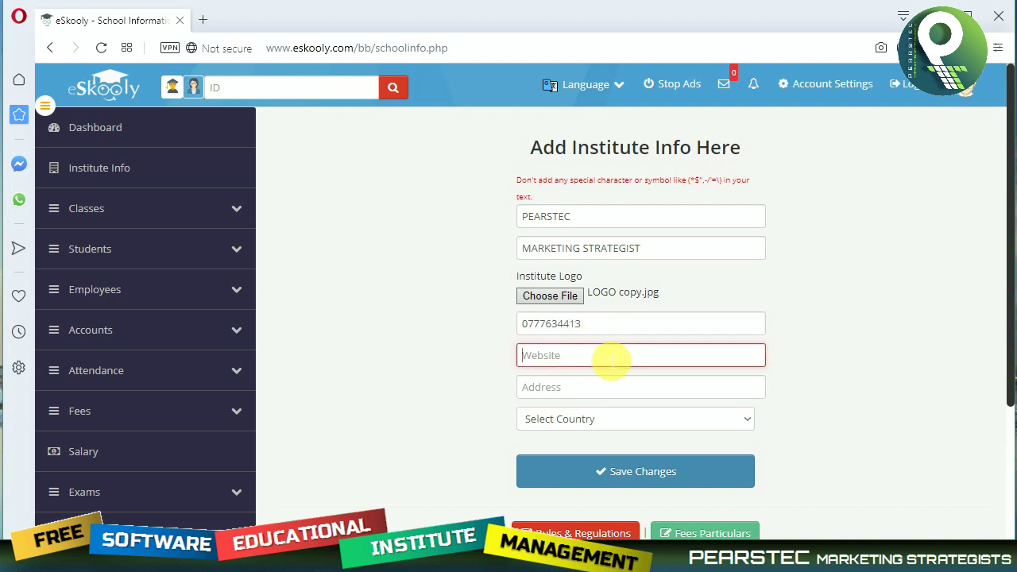
pyautogui.write('WWW')
pyautogui.press('BackSpace')
pyautogui.press('BackSpace')
pyautogui.press('BackSpace')
pyautogui.write('www')
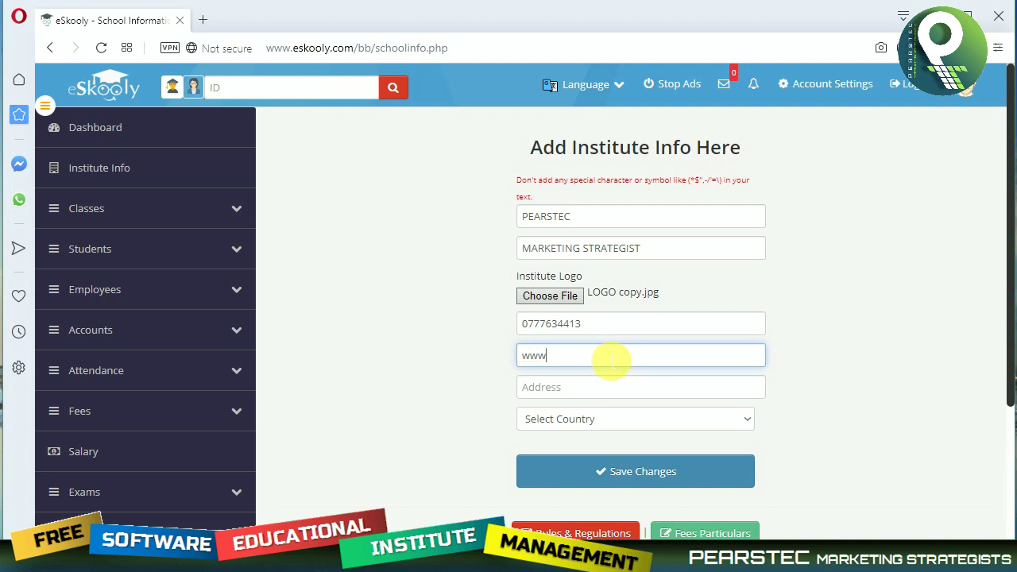
pyautogui.write('.pearstec.websteite')
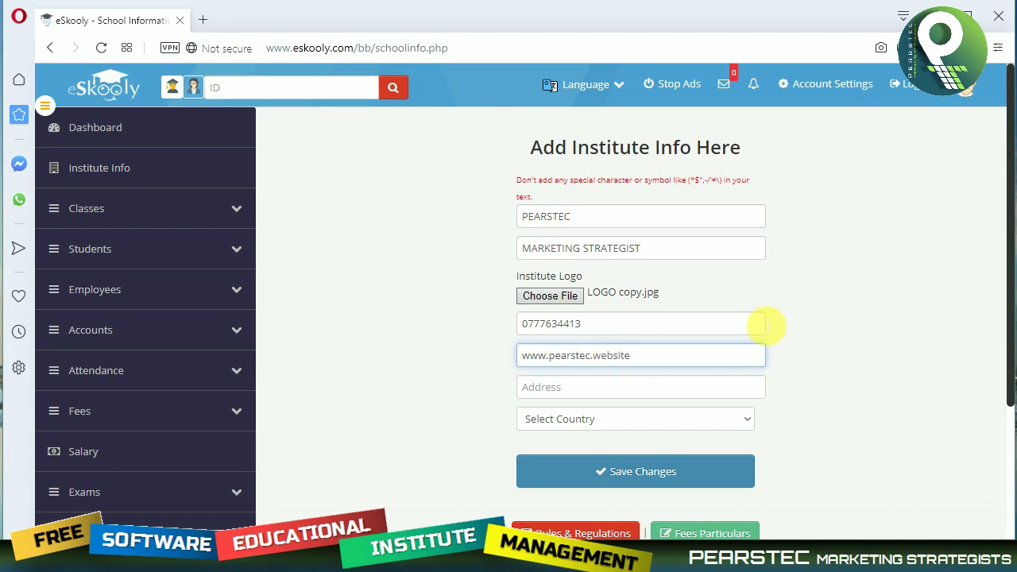
pyautogui.hotkey('ctrl', '+')
pyautogui.hotkey('ctrl', '+')
pyautogui.scroll(-2, 654, 413)
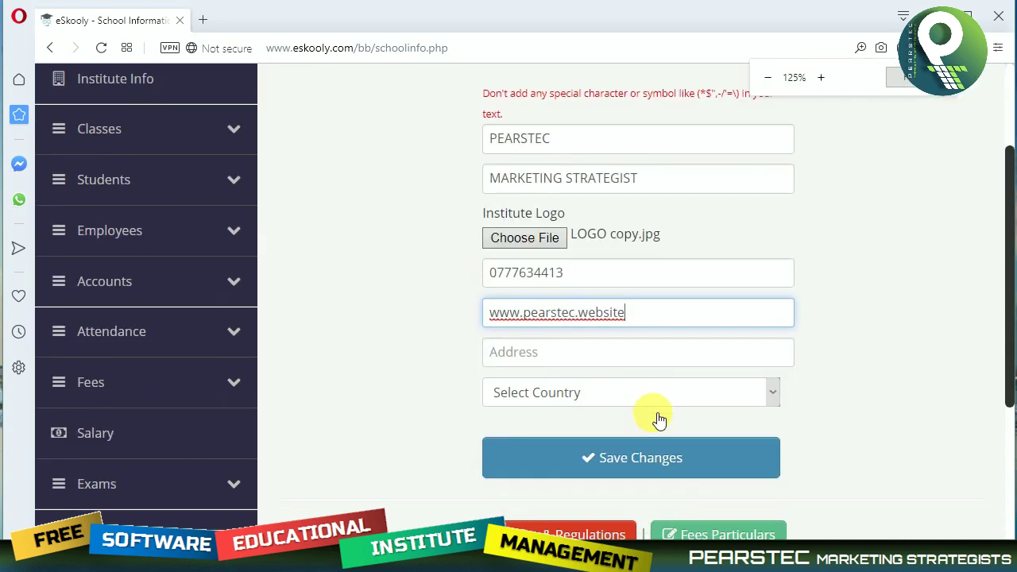
# Enter the institute's street address, choose Sri Lanka as the country, and save the details.
pyautogui.click(580, 349)
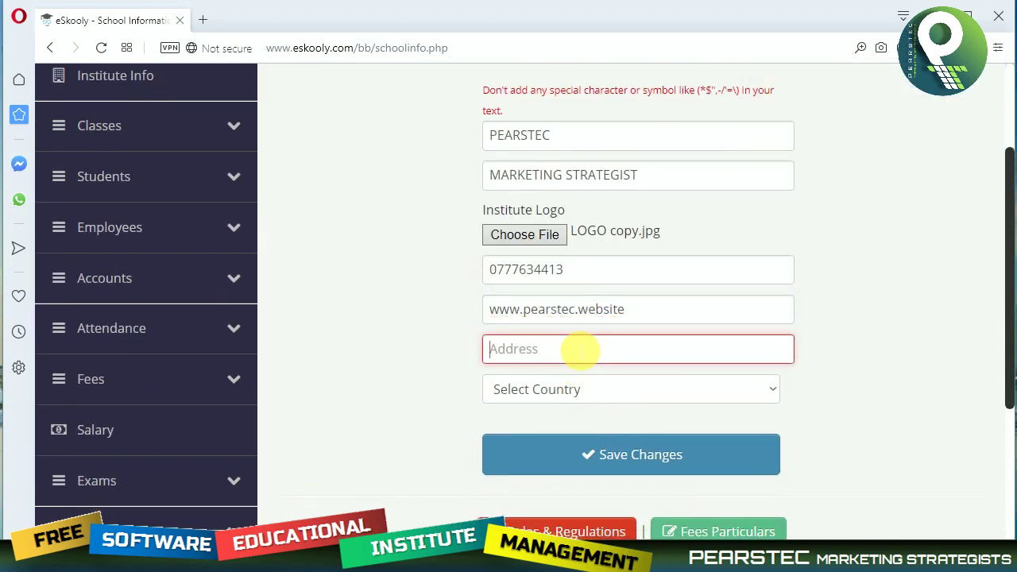
pyautogui.write('d')
pyautogui.press('BackSpace')
pyautogui.write('Dut')
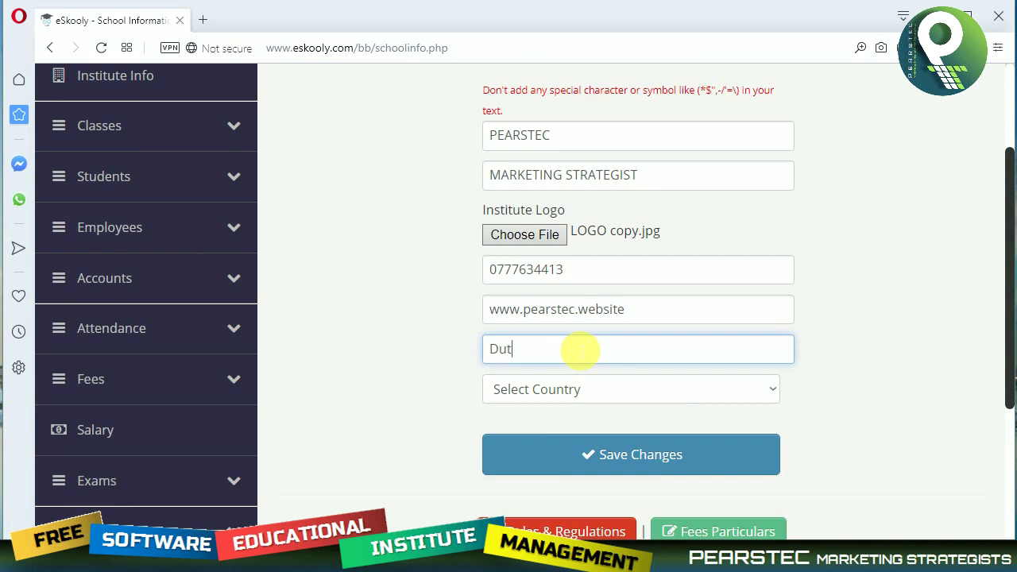
pyautogui.write('ugemnnu M')
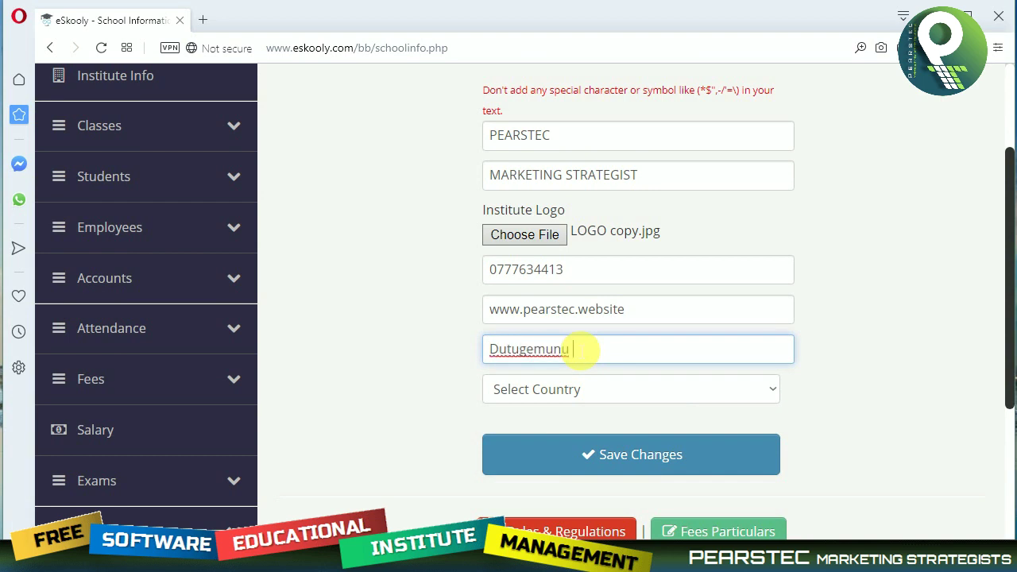
pyautogui.press('BackSpace')
pyautogui.write('Mawata')
pyautogui.press('Tab')
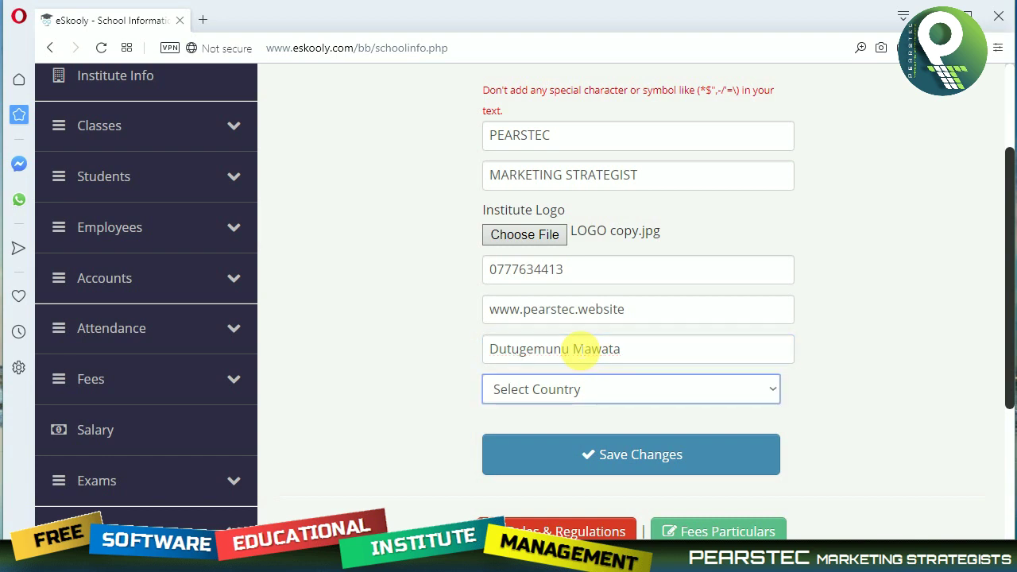
pyautogui.write('sri')
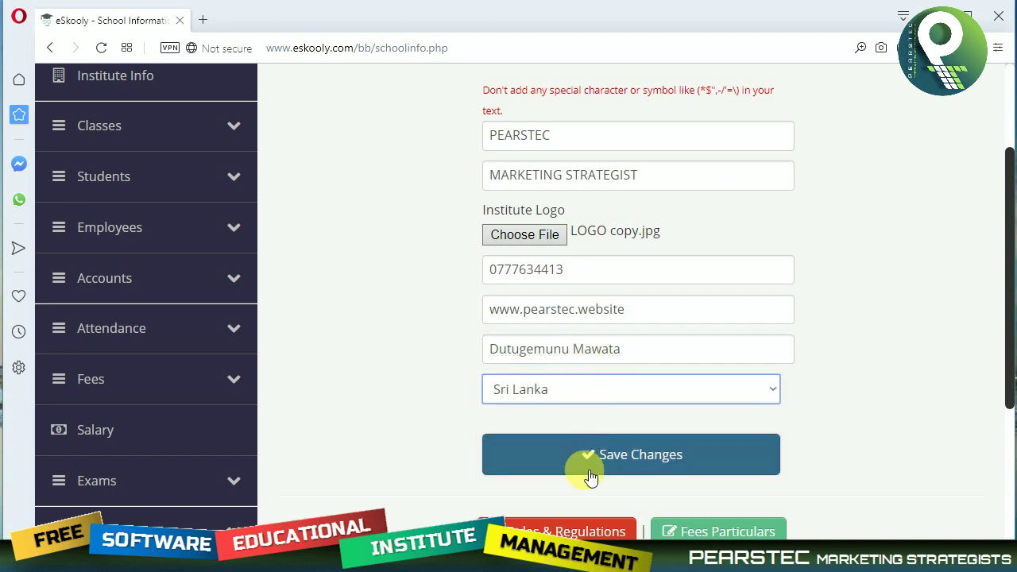
pyautogui.click(592, 465)
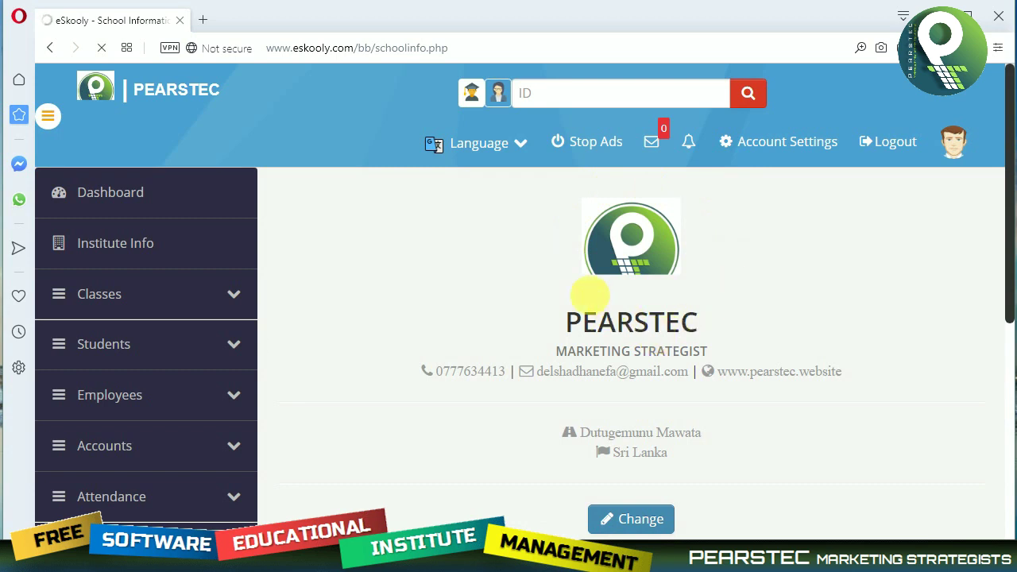
# Review the saved PEARSTEC profile, then expand the Classes menu in the sidebar.
pyautogui.scroll(-1, 748, 345)
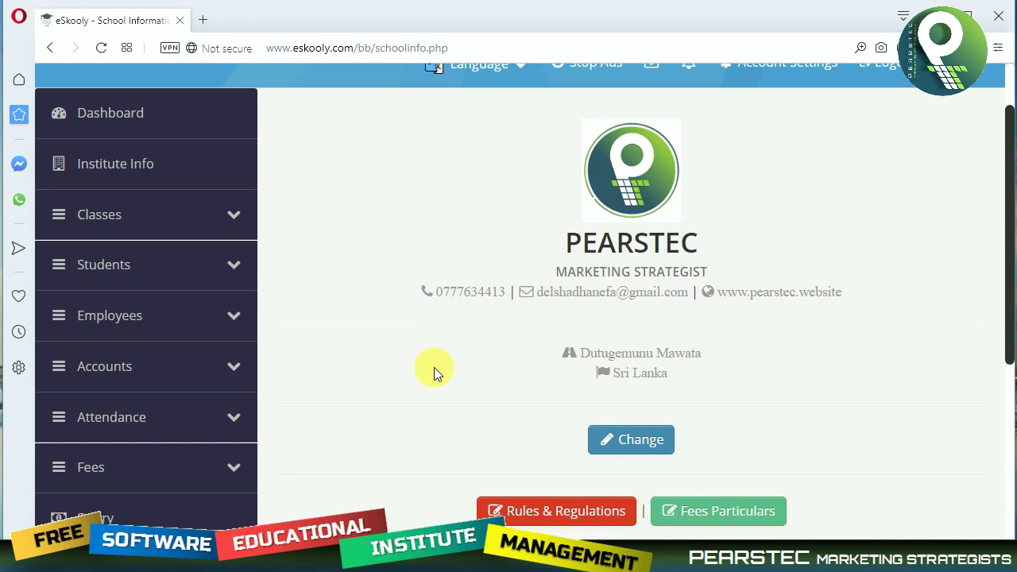
pyautogui.scroll(1, 434, 367)
pyautogui.scroll(-1, 437, 373)
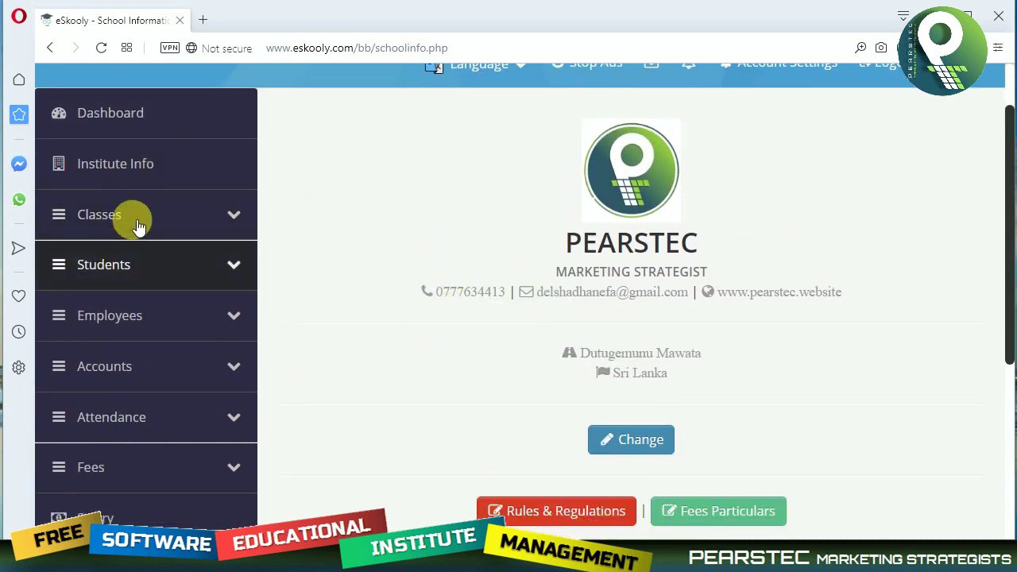
pyautogui.click(147, 222)
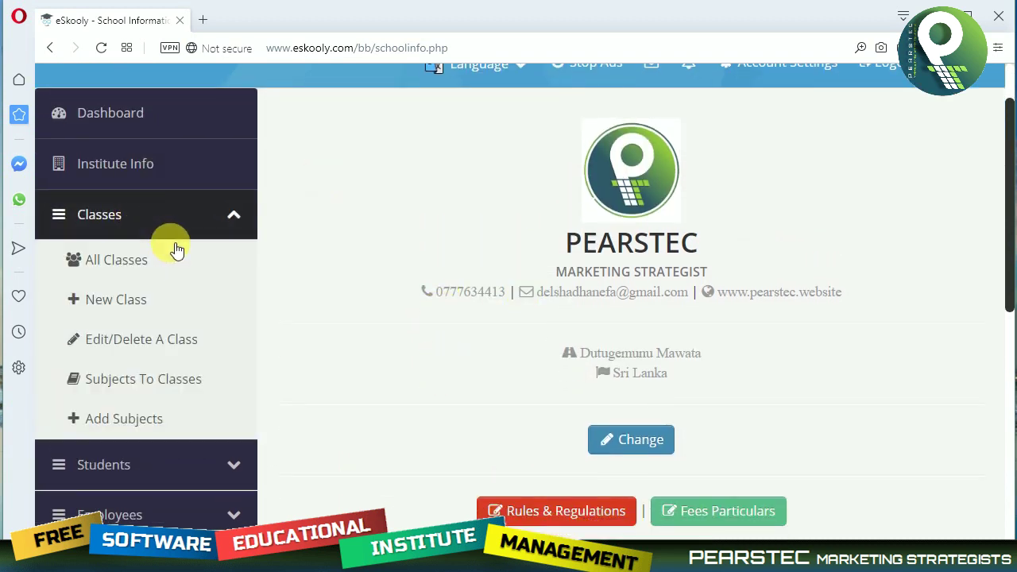
# Create the class Diploma in Computer Studies with a monthly fee of 3000.
pyautogui.click(127, 305)
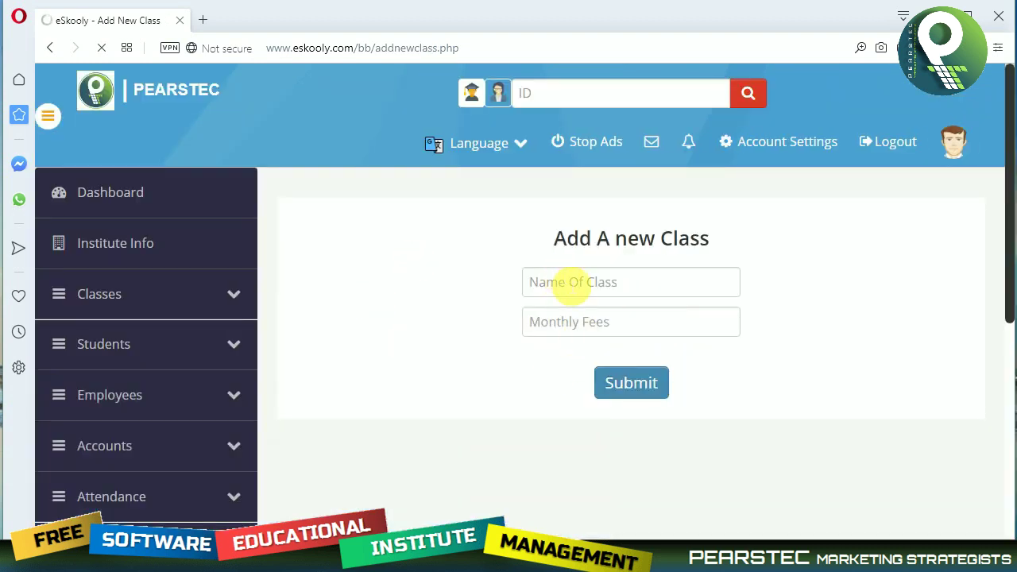
pyautogui.click(572, 288)
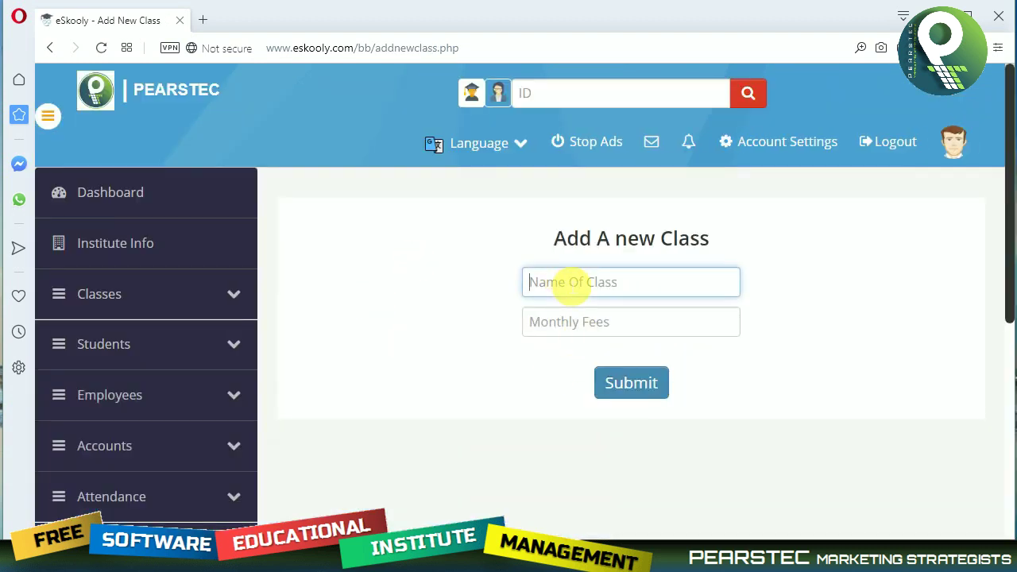
pyautogui.write('D')
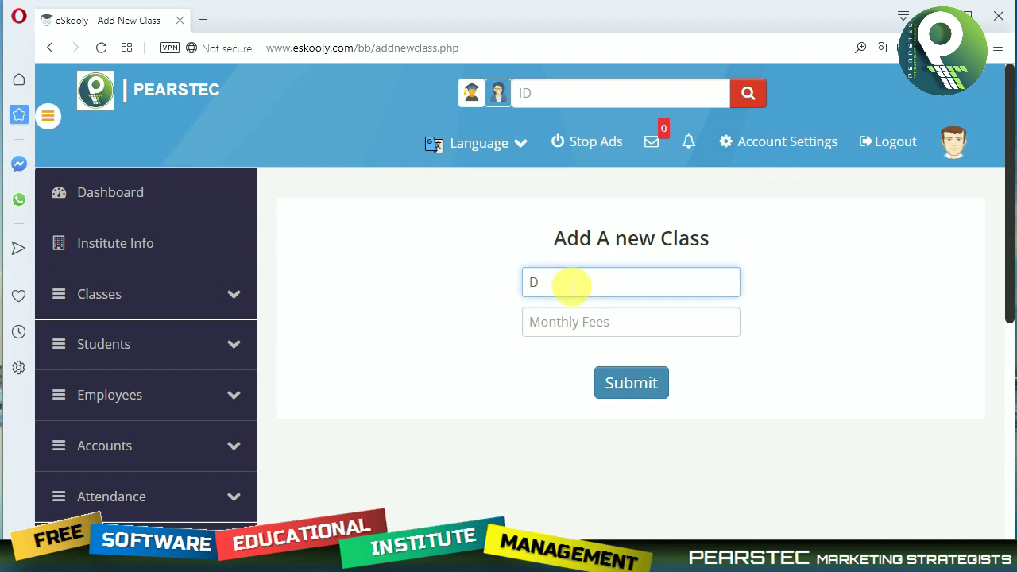
pyautogui.write('imploma')
pyautogui.press('BackSpace')
pyautogui.press('BackSpace')
pyautogui.press('BackSpace')
pyautogui.press('BackSpace')
pyautogui.press('BackSpace')
pyautogui.press('BackSpace')
pyautogui.write('iploma in Computer ')
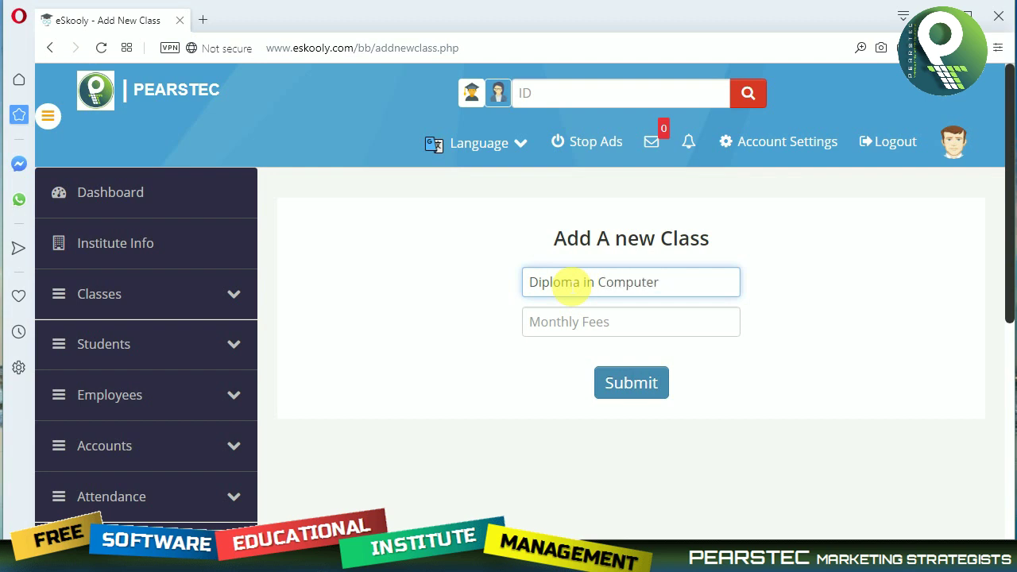
pyautogui.write('Studies')
pyautogui.press('Tab')
pyautogui.write('25')
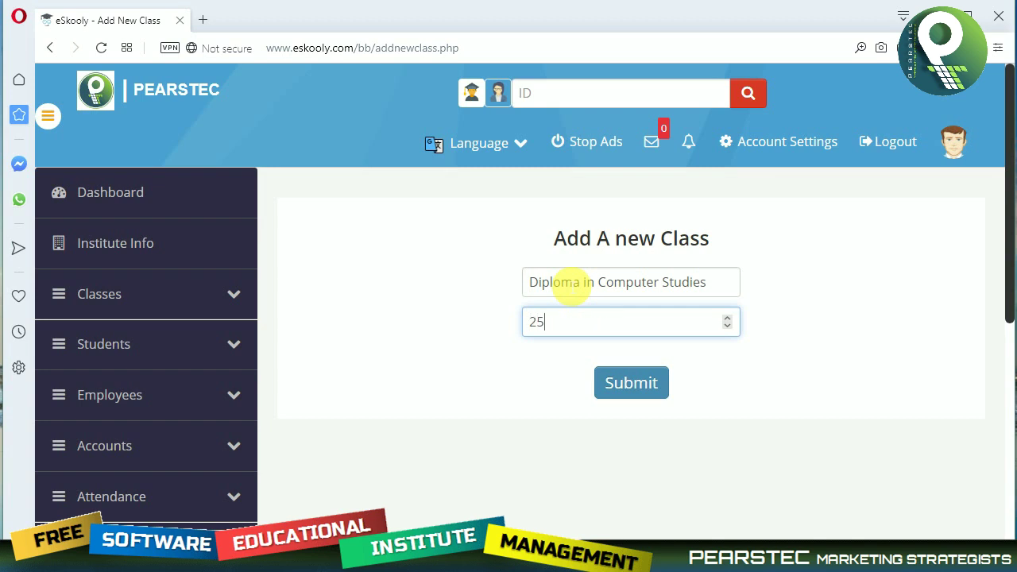
pyautogui.write('000')
pyautogui.doubleClick(640, 329)
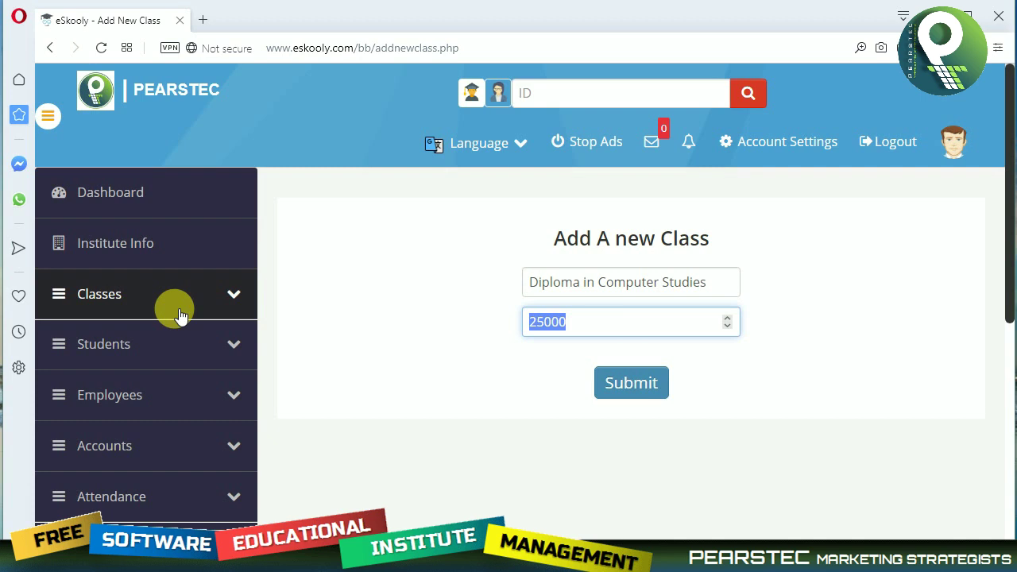
pyautogui.write('3000')
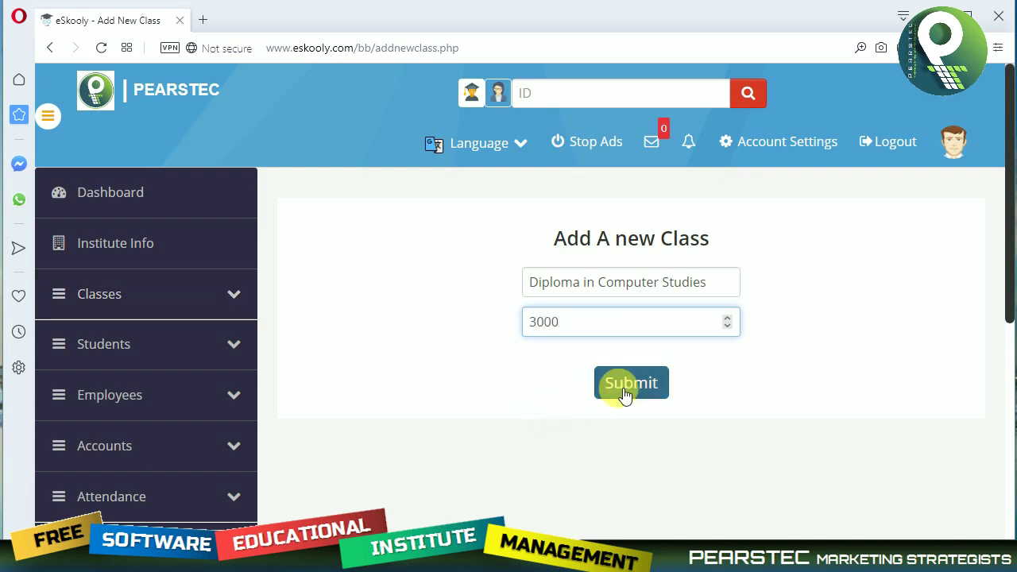
pyautogui.click(626, 397)
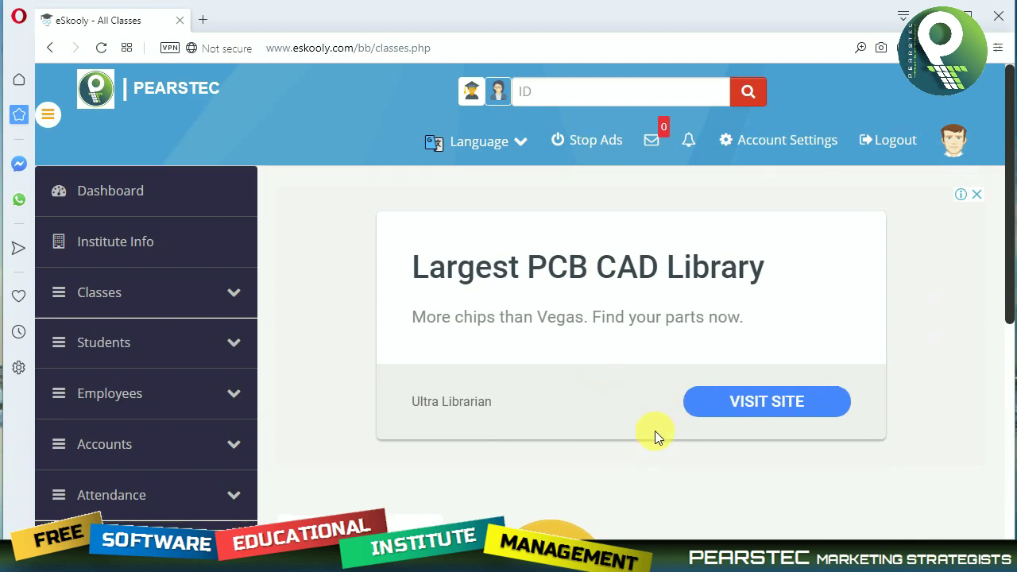
# View the Stop Ads donation page and zoom the browser out.
pyautogui.scroll(-2, 654, 434)
pyautogui.scroll(1, 747, 356)
pyautogui.scroll(1, 747, 356)
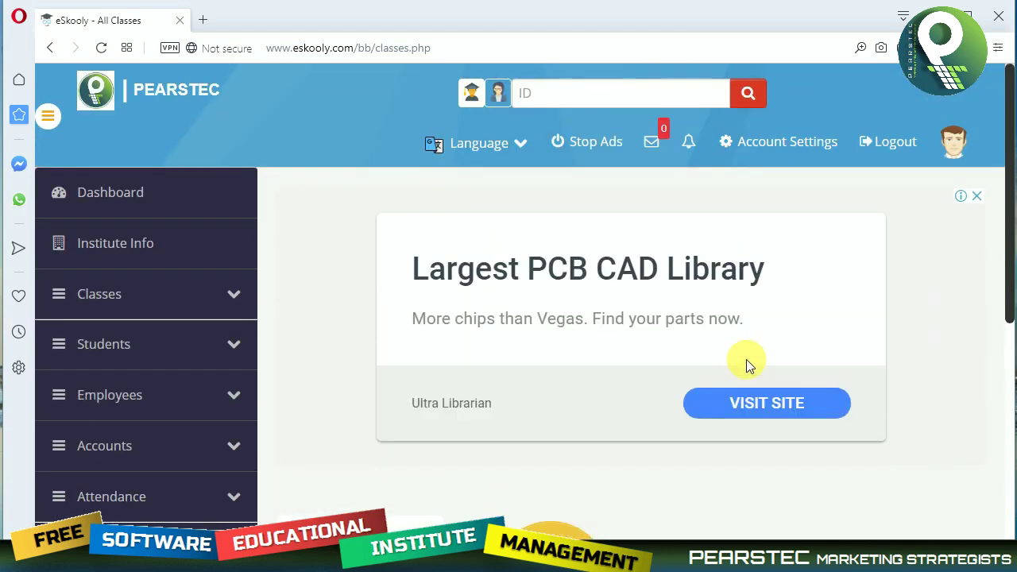
pyautogui.click(601, 147)
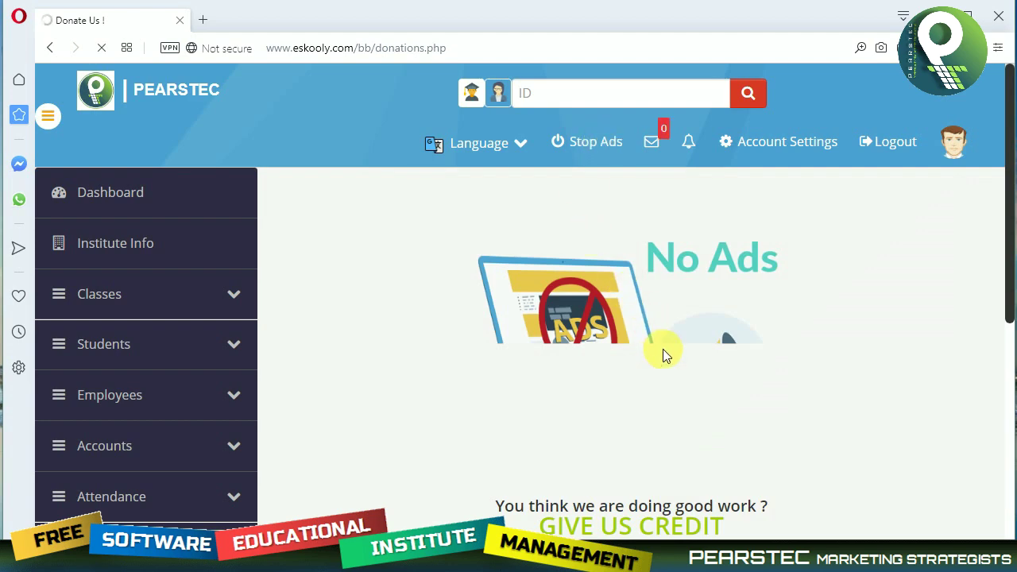
pyautogui.scroll(-3, 663, 353)
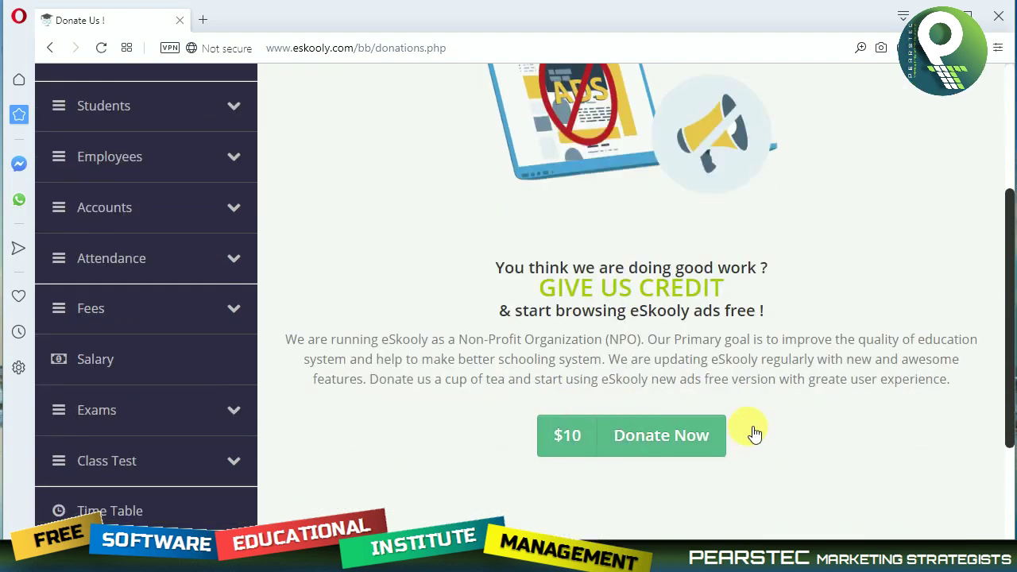
pyautogui.scroll(3, 688, 392)
pyautogui.scroll(-2, 668, 366)
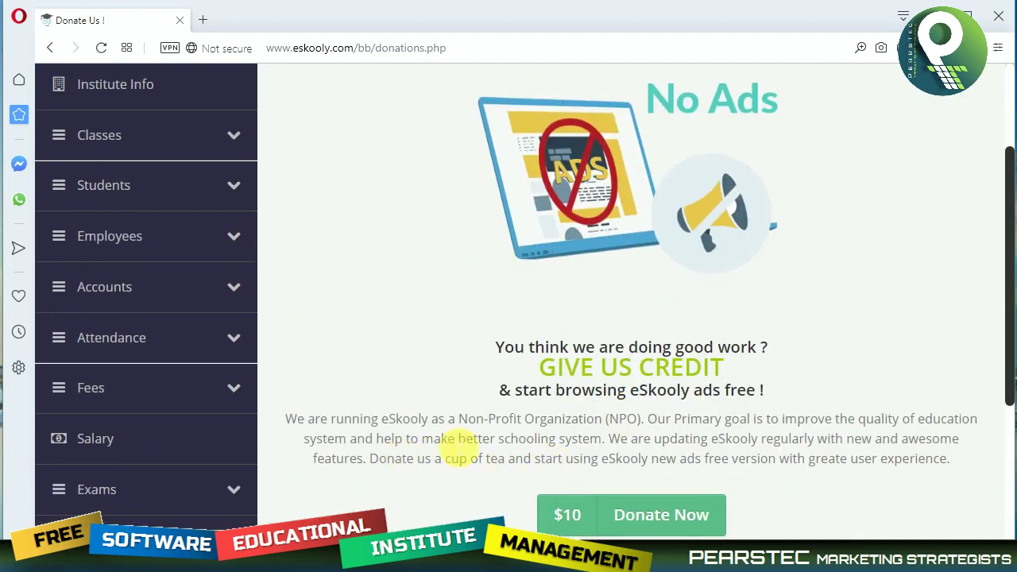
pyautogui.scroll(2, 674, 433)
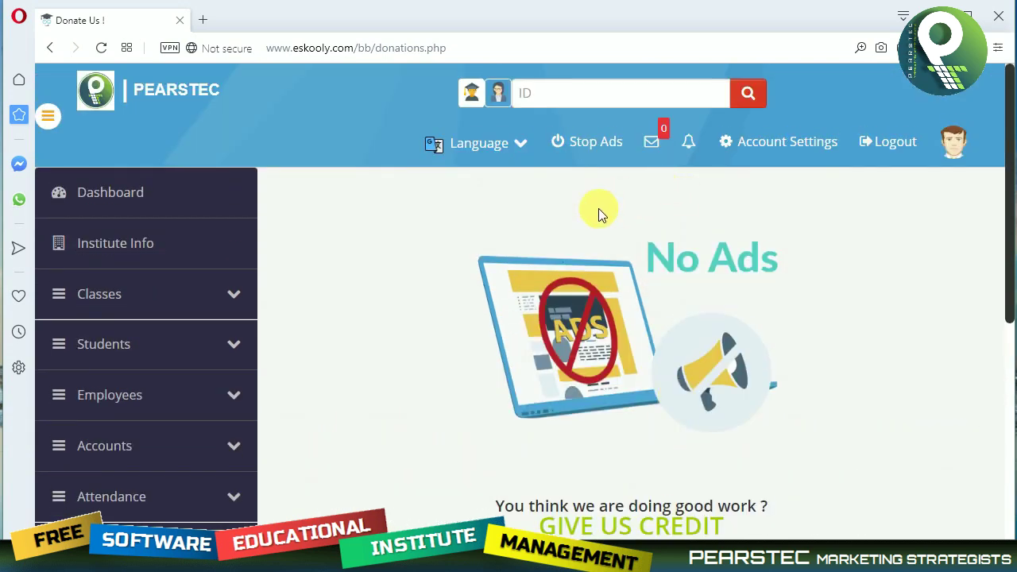
pyautogui.hotkey('ctrl', '-')
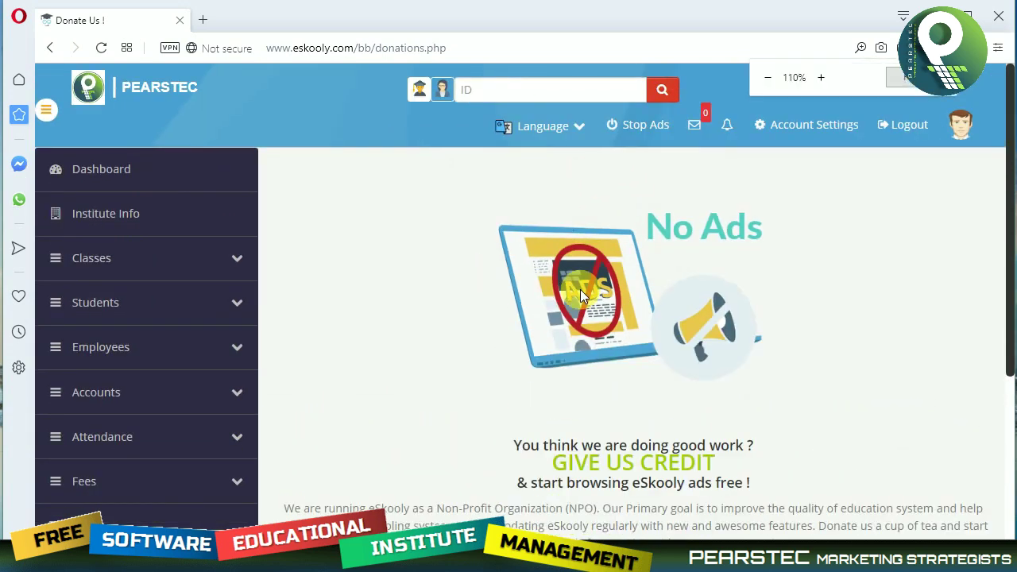
# Add a second class, Diploma in English Language, with a monthly fee of 5000.
pyautogui.click(109, 264)
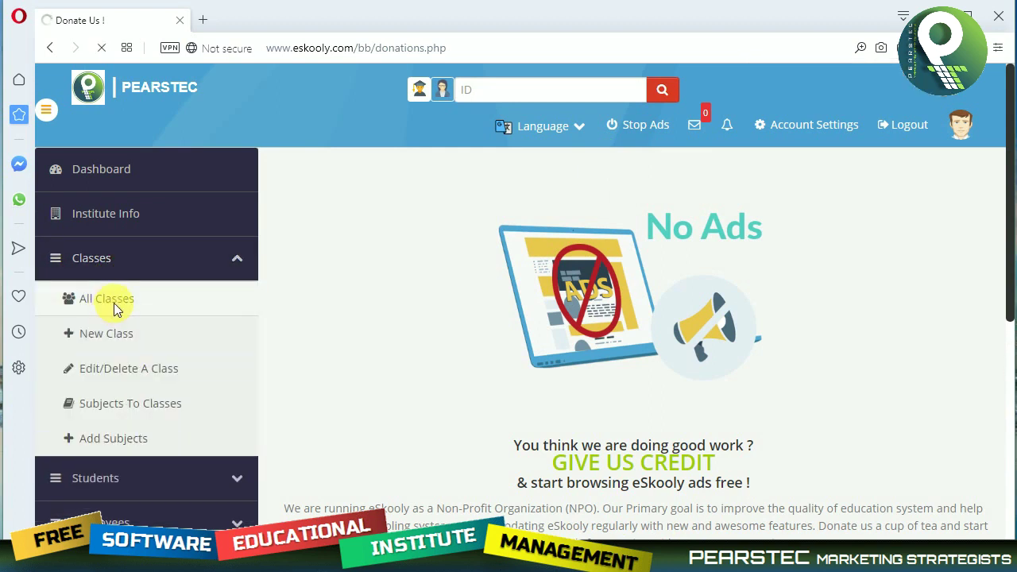
pyautogui.scroll(-5, 492, 413)
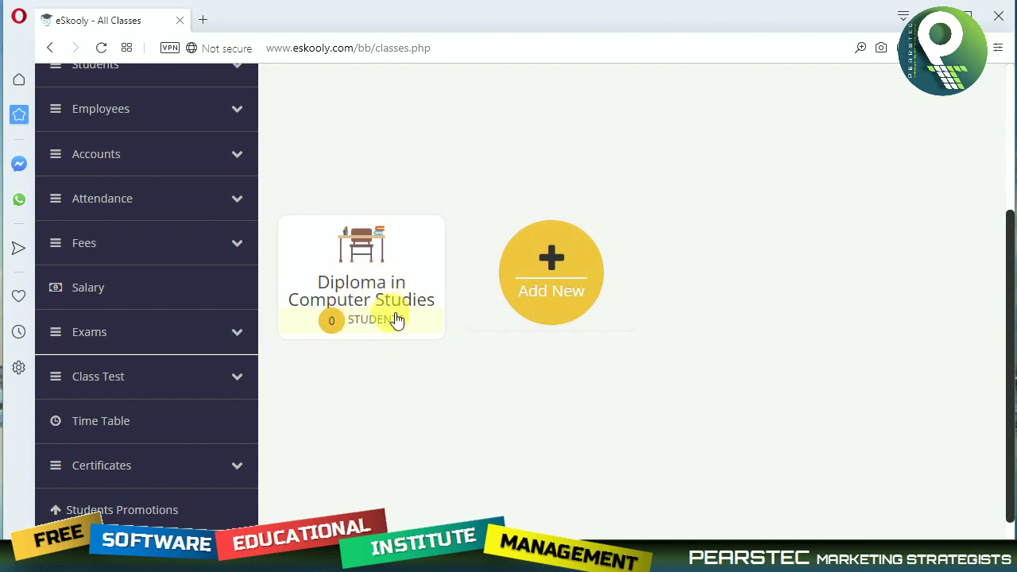
pyautogui.click(538, 261)
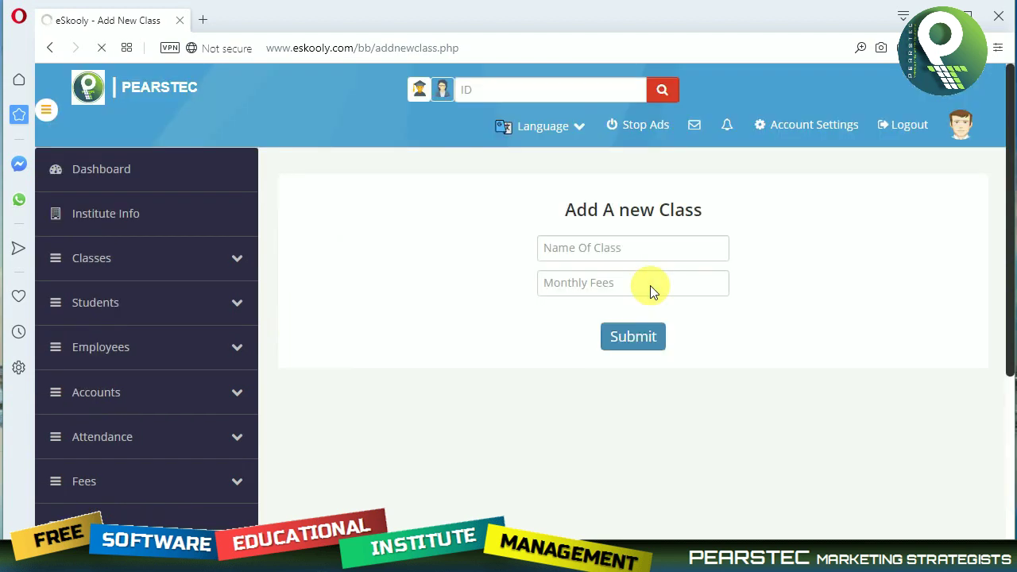
pyautogui.click(592, 247)
pyautogui.write('Di')
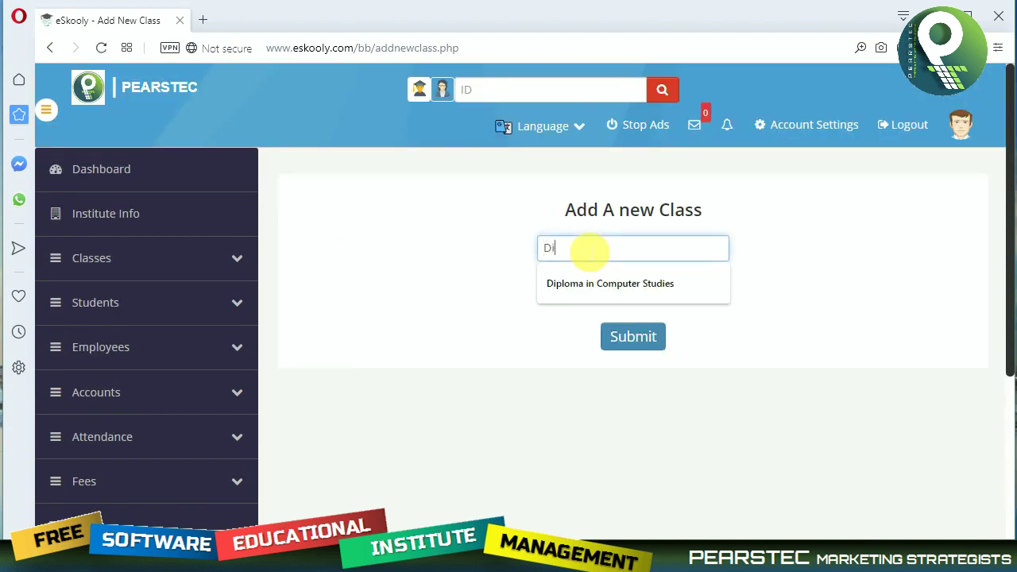
pyautogui.write('mpo')
pyautogui.press('BackSpace')
pyautogui.press('BackSpace')
pyautogui.press('BackSpace')
pyautogui.write('ploma in  English Language')
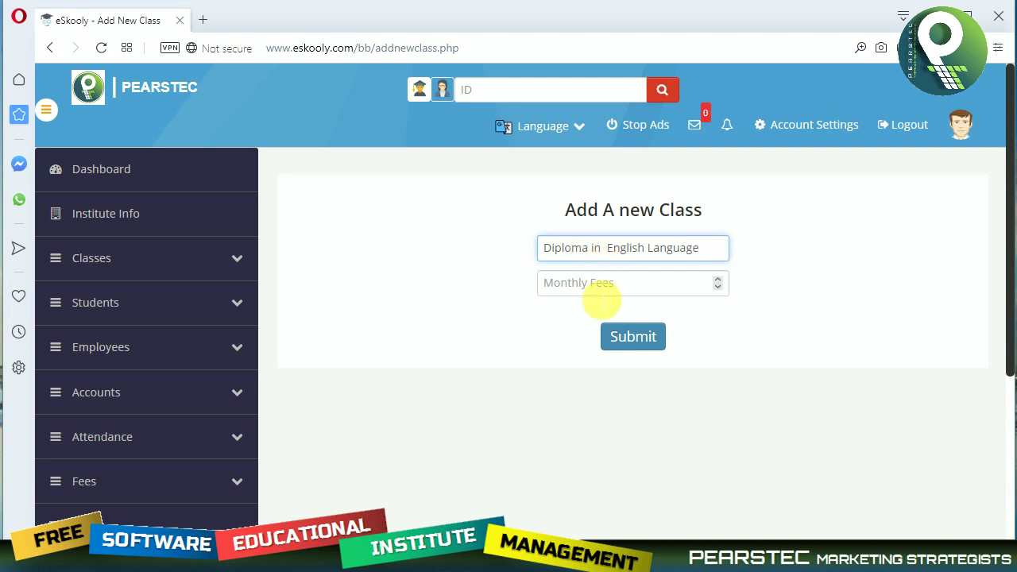
pyautogui.click(607, 291)
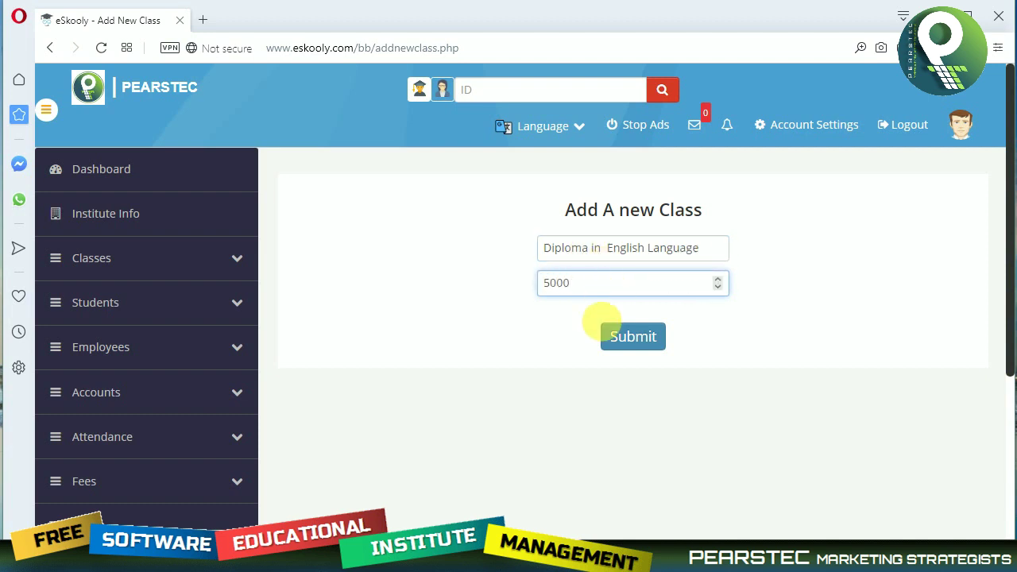
pyautogui.click(623, 336)
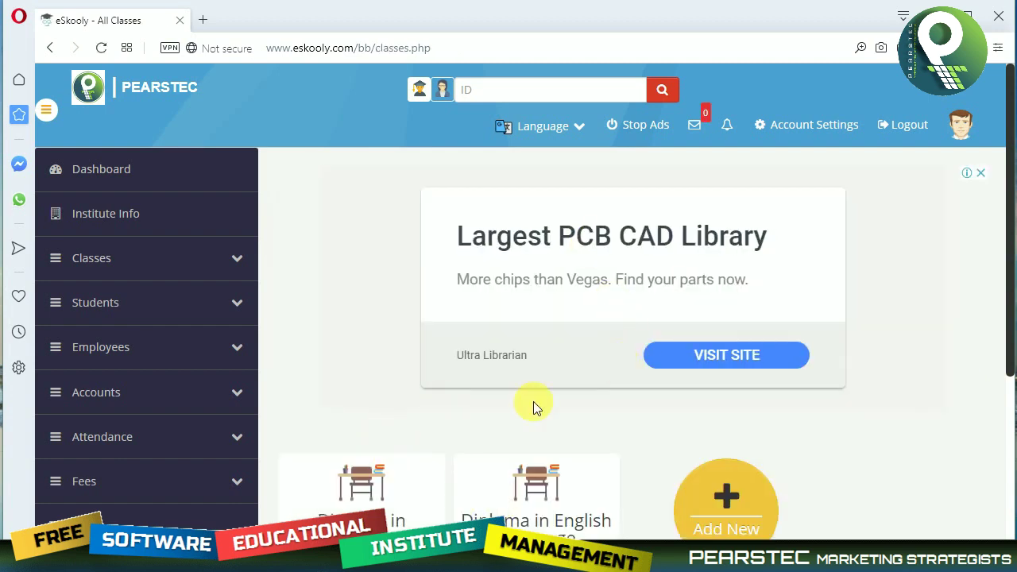
# Start assigning subjects to Diploma in English Language, entering Reading with 100 marks.
pyautogui.click(159, 263)
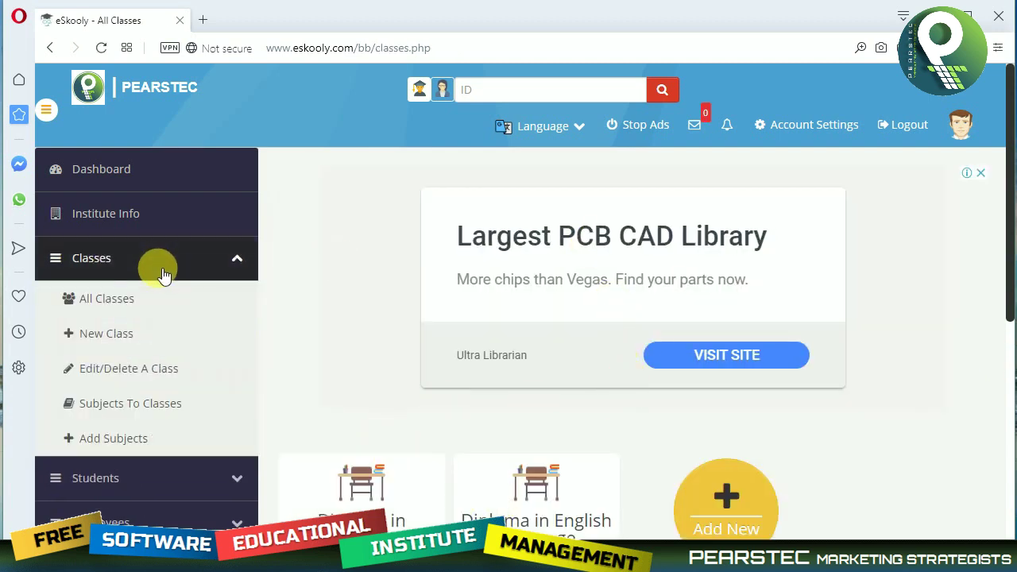
pyautogui.click(164, 407)
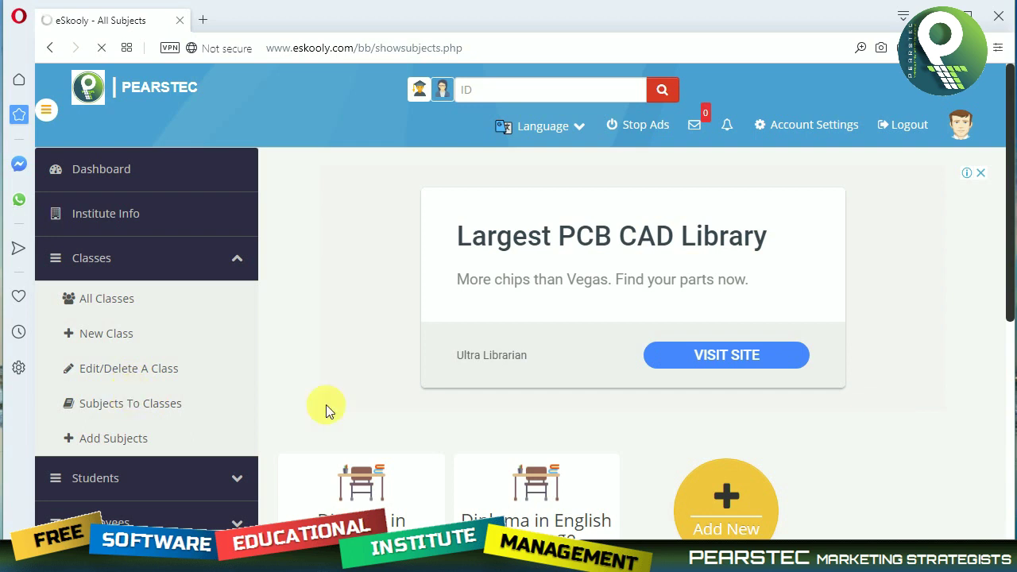
pyautogui.scroll(-3, 484, 452)
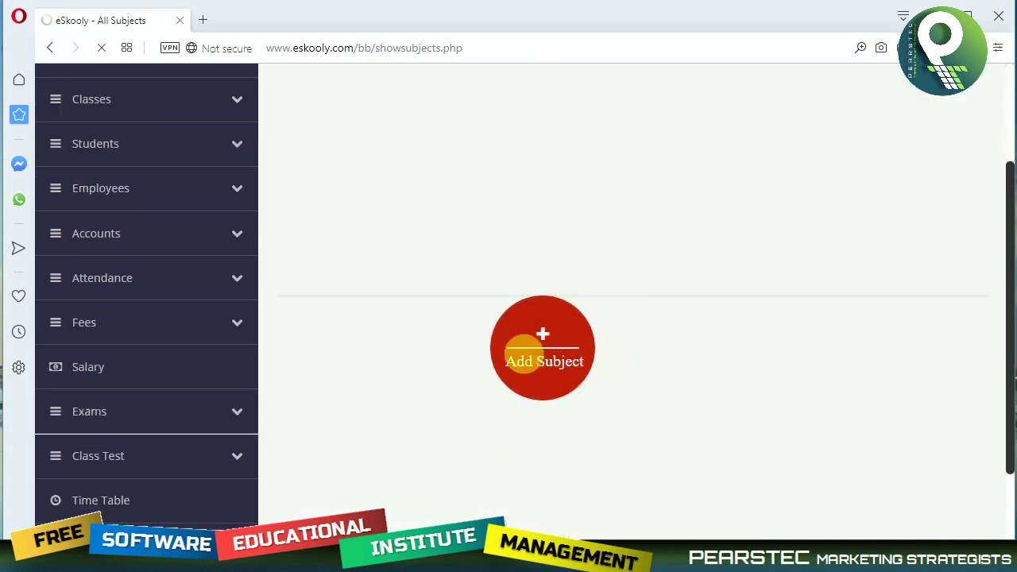
pyautogui.click(522, 353)
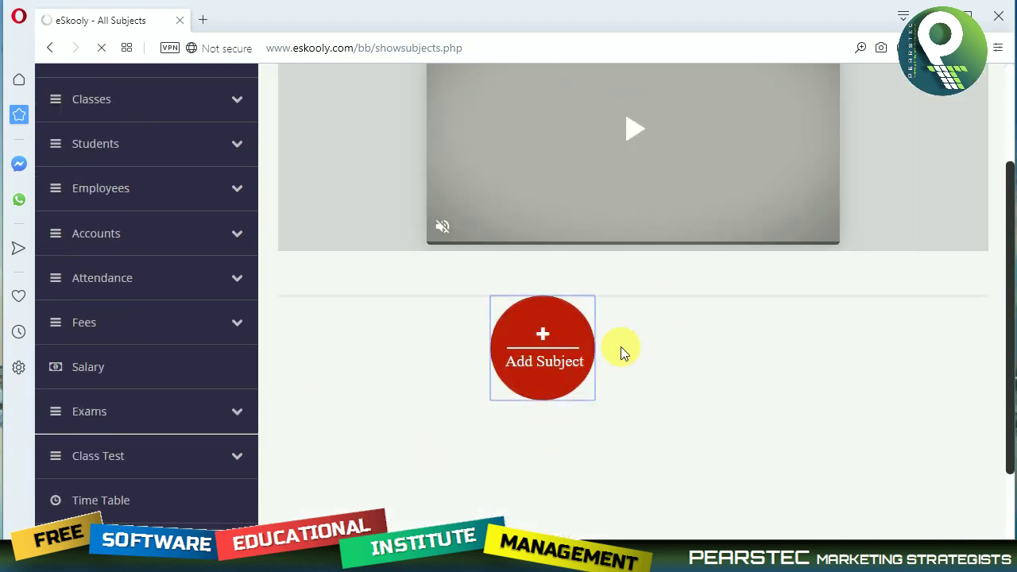
pyautogui.scroll(-3, 811, 352)
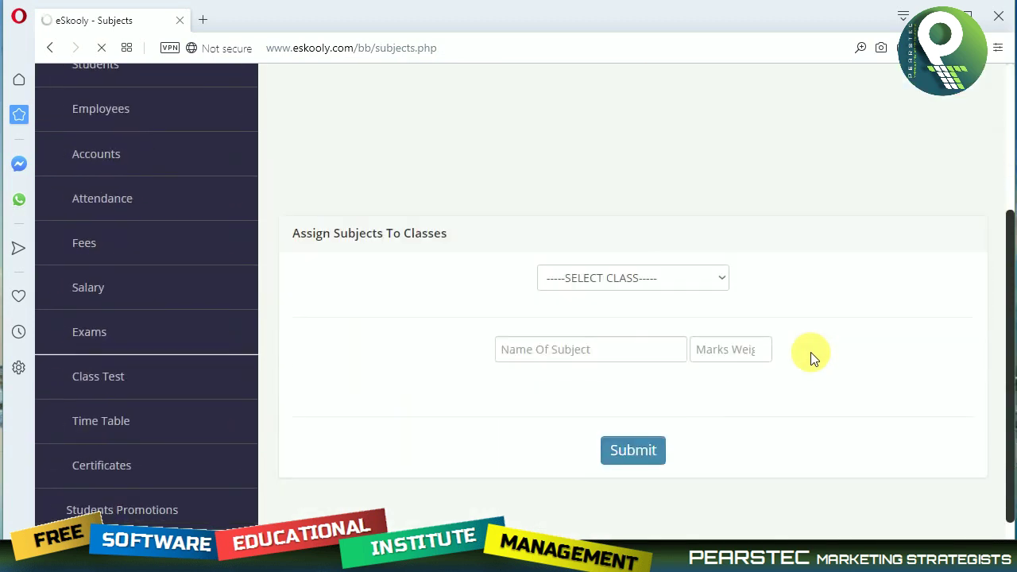
pyautogui.click(626, 280)
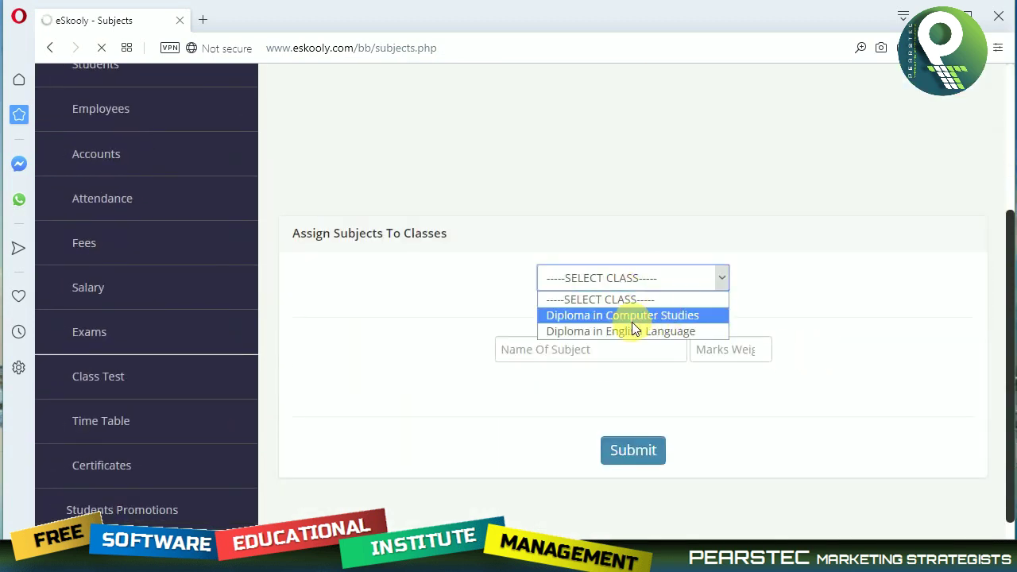
pyautogui.click(617, 332)
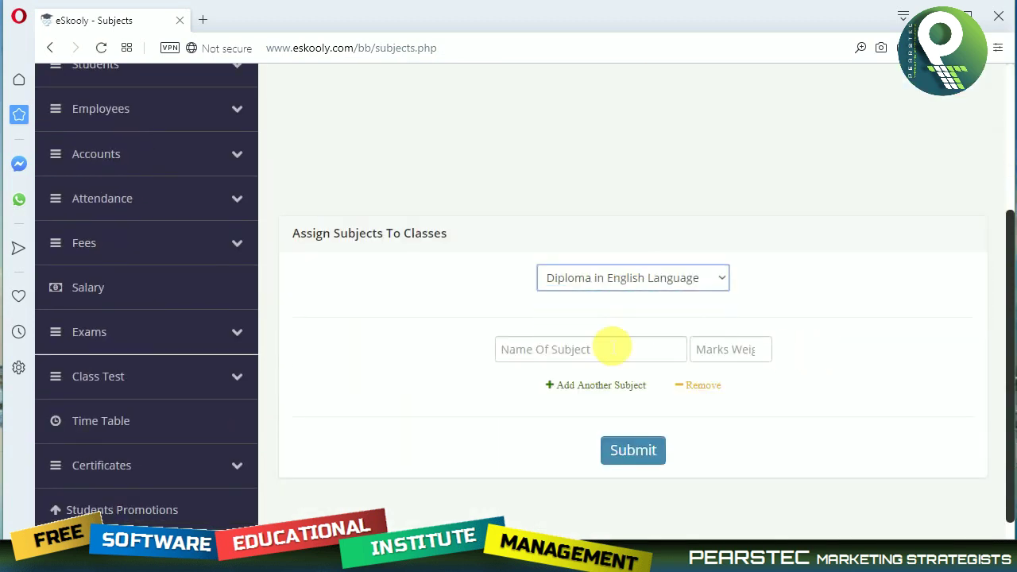
pyautogui.click(612, 348)
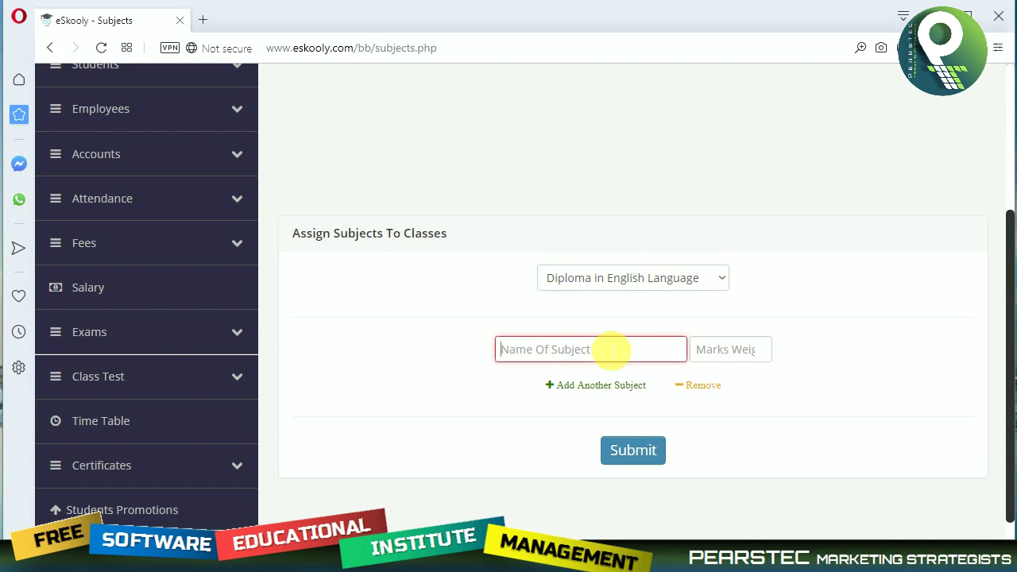
pyautogui.write('Reading')
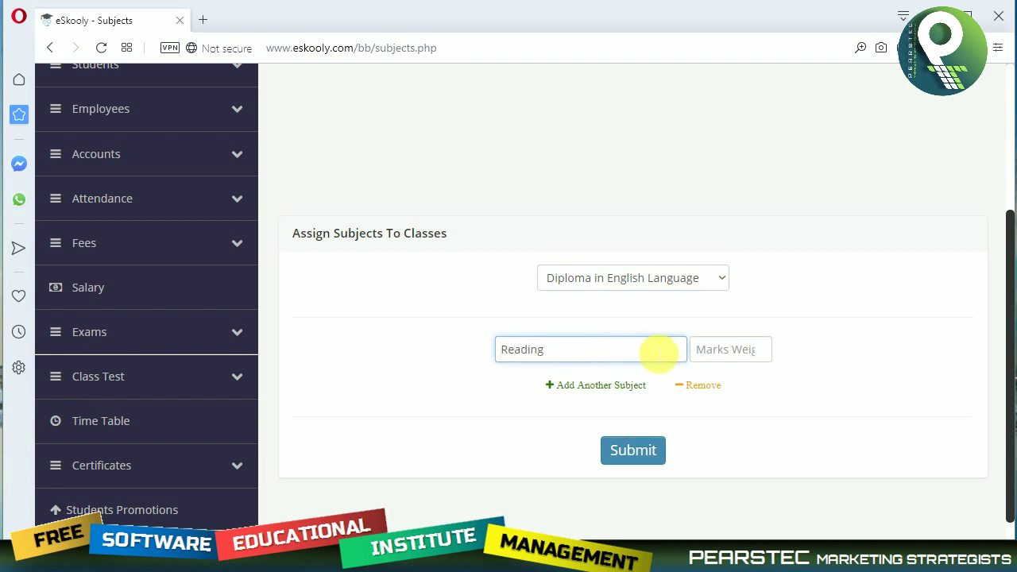
pyautogui.click(719, 351)
pyautogui.write('100')
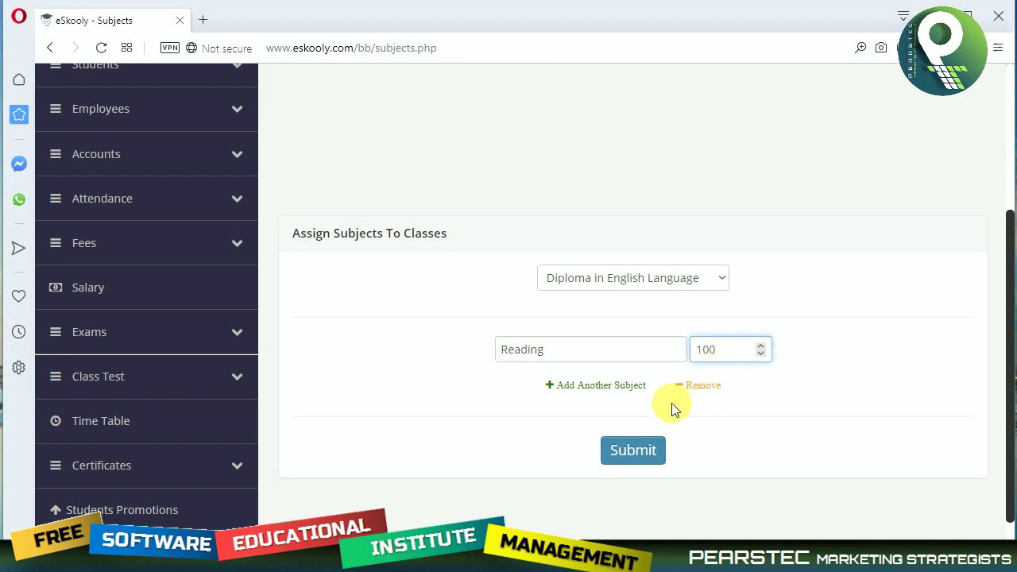
# Add Writing, Speaking and Listening at 100 marks each and submit all four subjects.
pyautogui.click(596, 385)
pyautogui.click(546, 384)
pyautogui.write('Writing')
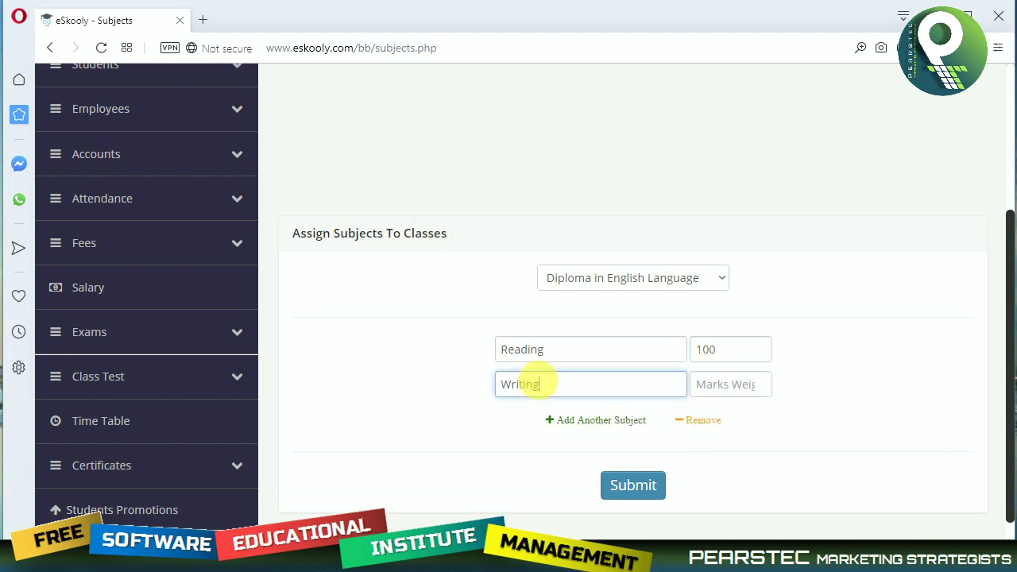
pyautogui.press('Tab')
pyautogui.write('10')
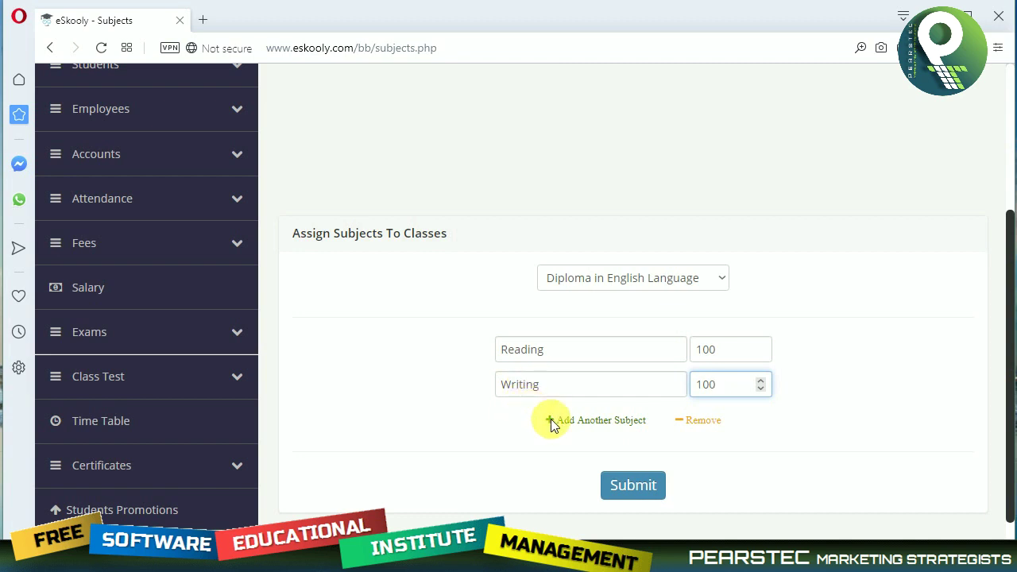
pyautogui.click(551, 420)
pyautogui.click(550, 417)
pyautogui.write('s')
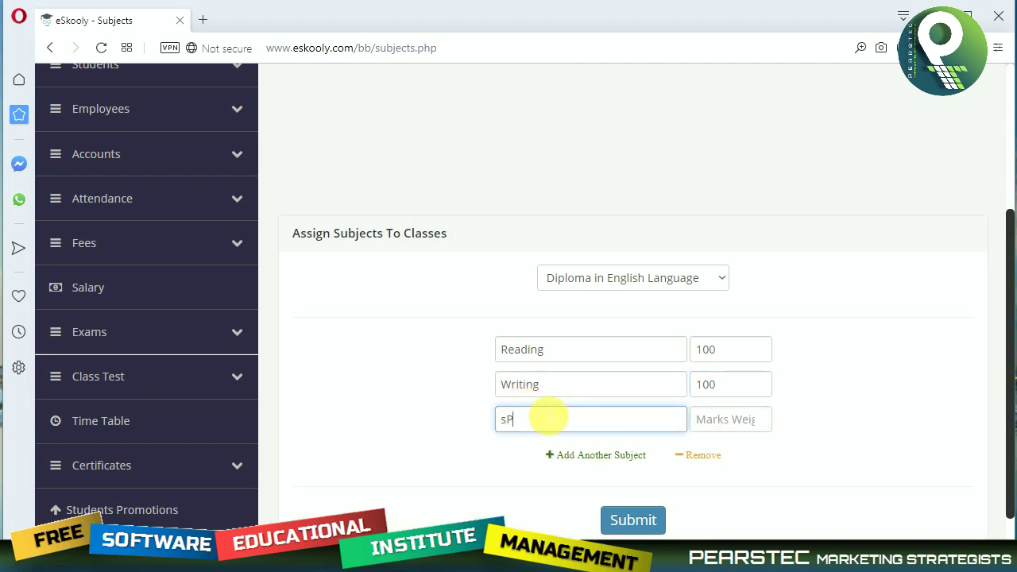
pyautogui.write('peaking')
pyautogui.press('Tab')
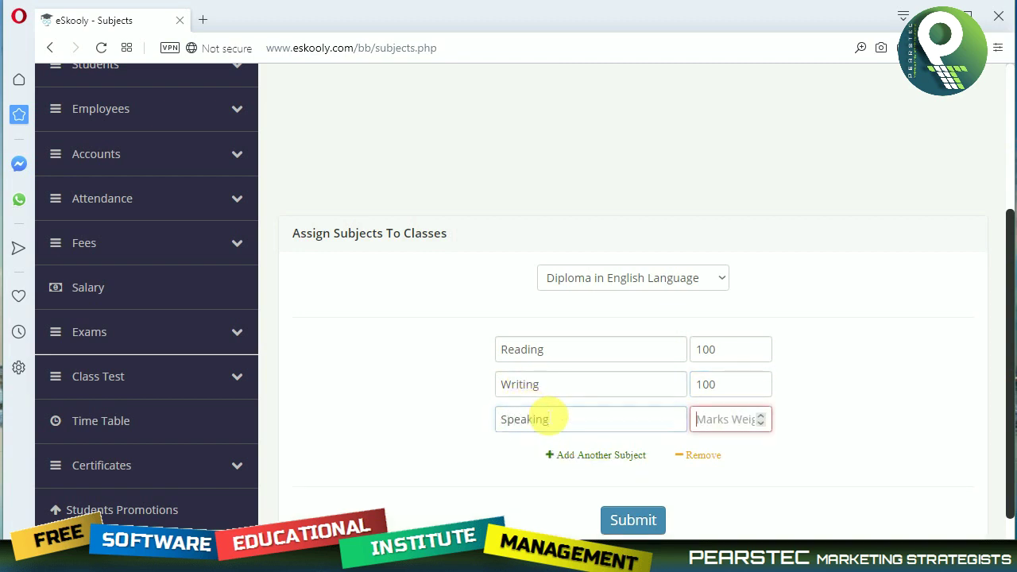
pyautogui.write('100')
pyautogui.click(562, 455)
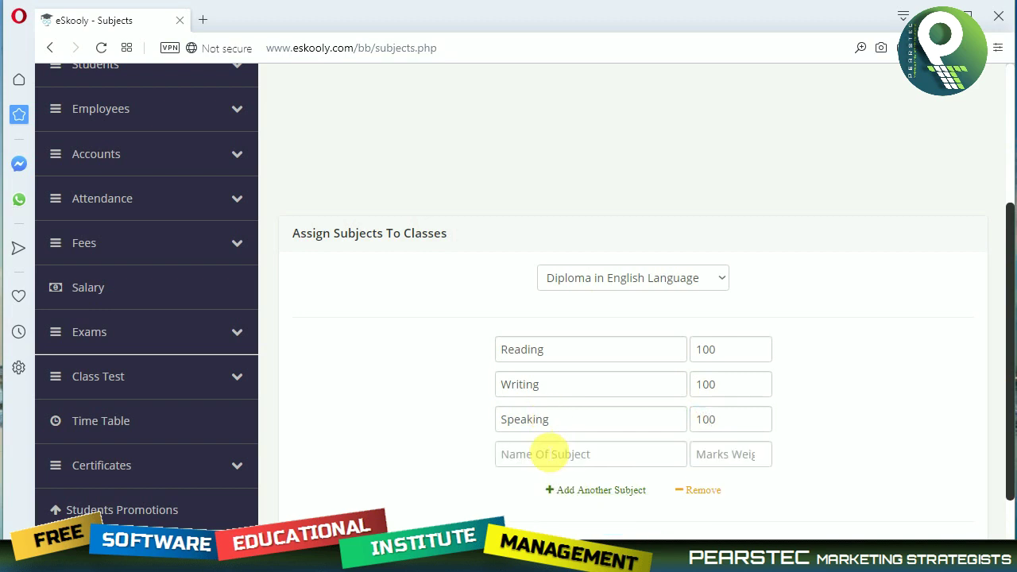
pyautogui.click(546, 459)
pyautogui.write('Lis')
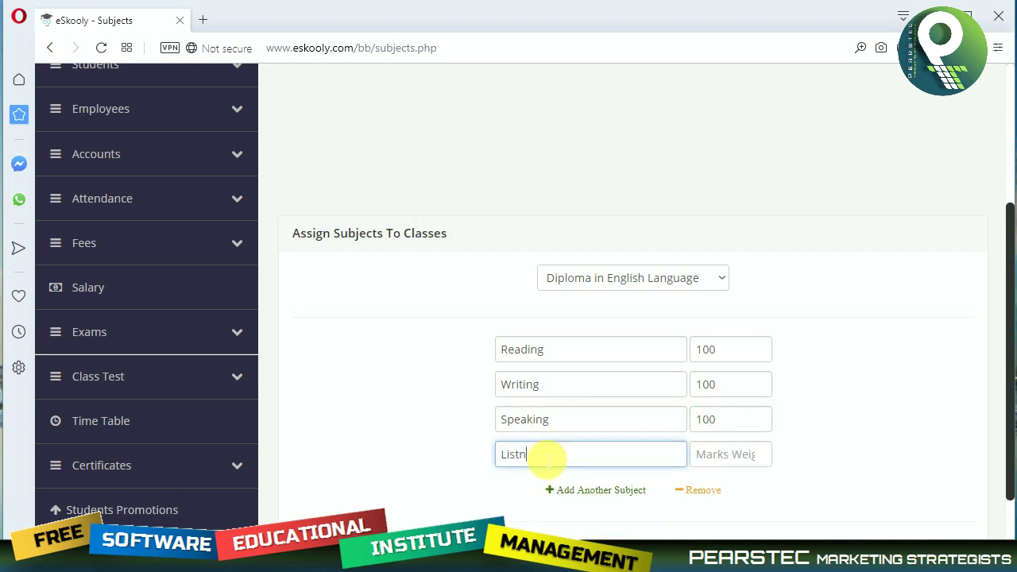
pyautogui.write('tening')
pyautogui.press('Tab')
pyautogui.write('1')
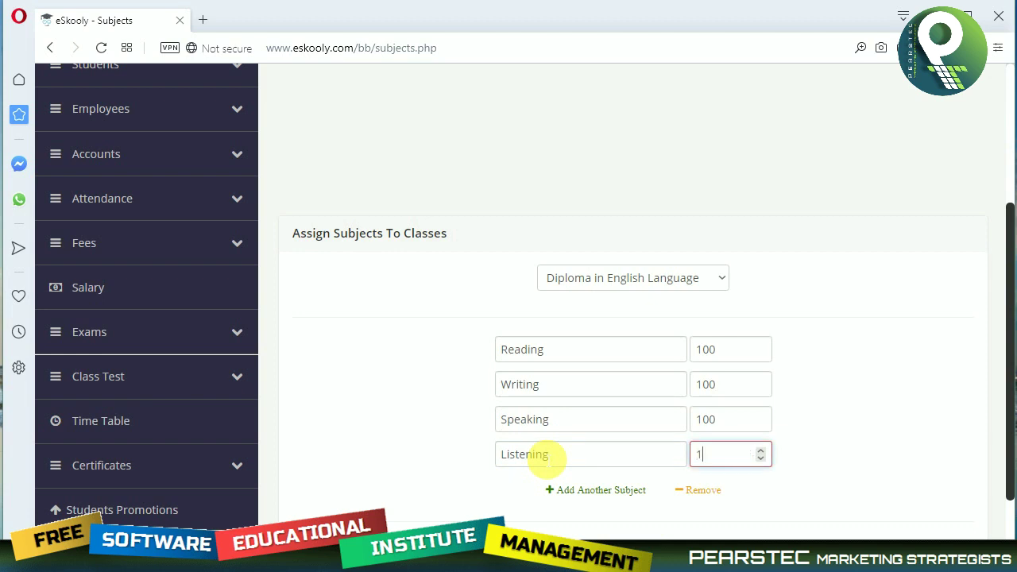
pyautogui.click(619, 534)
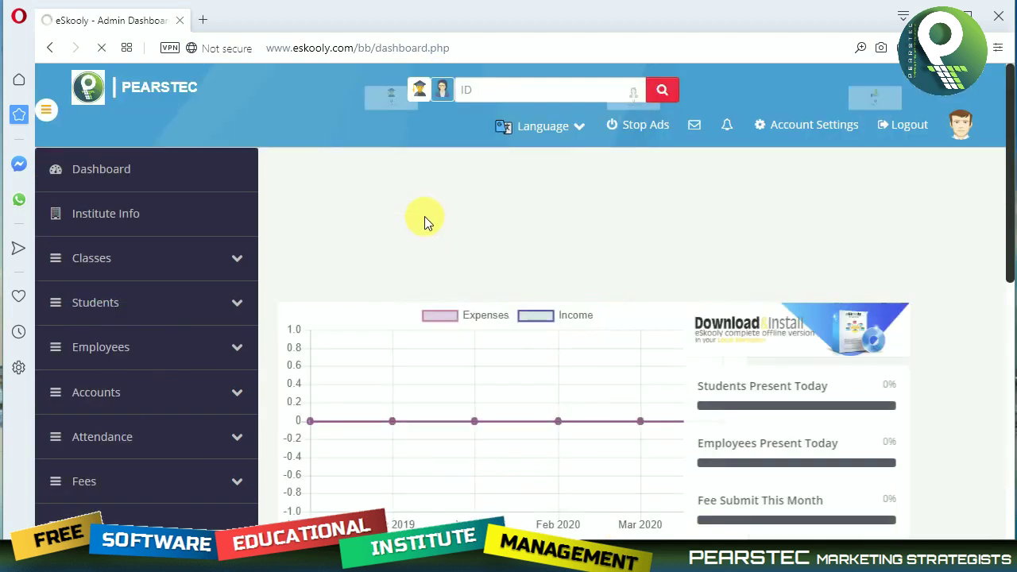
# Go through the Students menu to the All Students list, which is still empty.
pyautogui.click(191, 265)
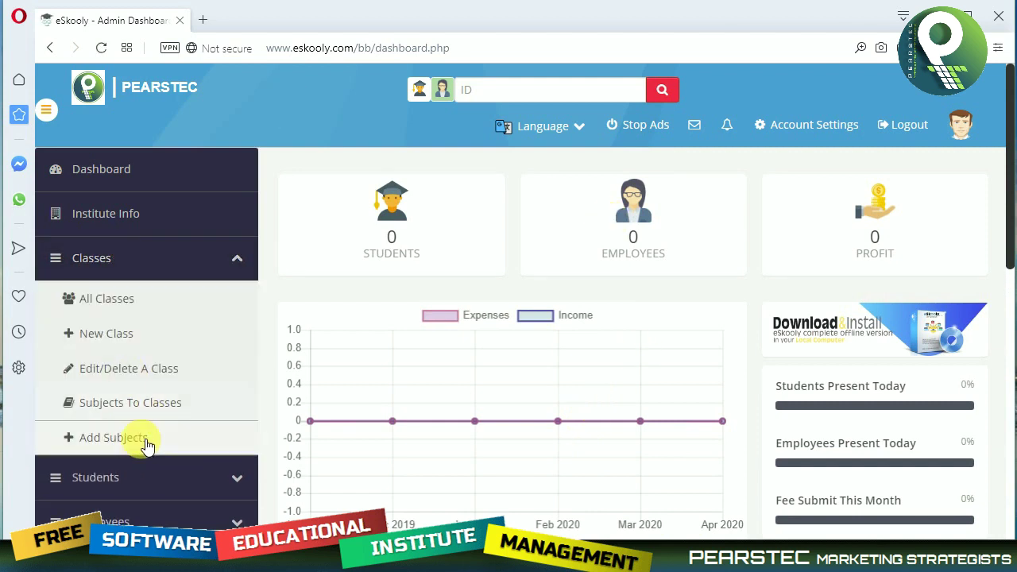
pyautogui.scroll(-1, 151, 437)
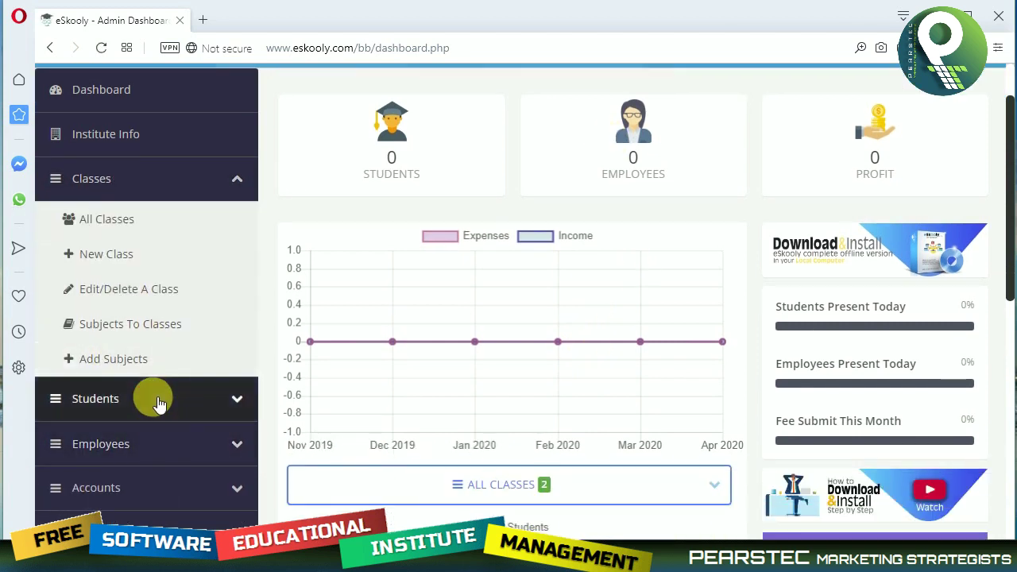
pyautogui.click(157, 401)
pyautogui.scroll(-2, 182, 407)
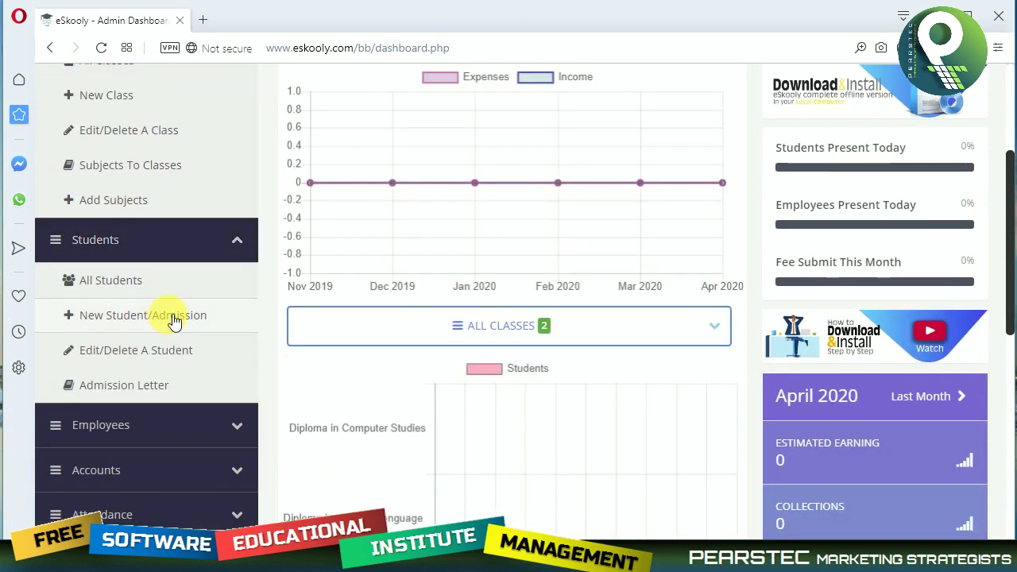
pyautogui.click(109, 285)
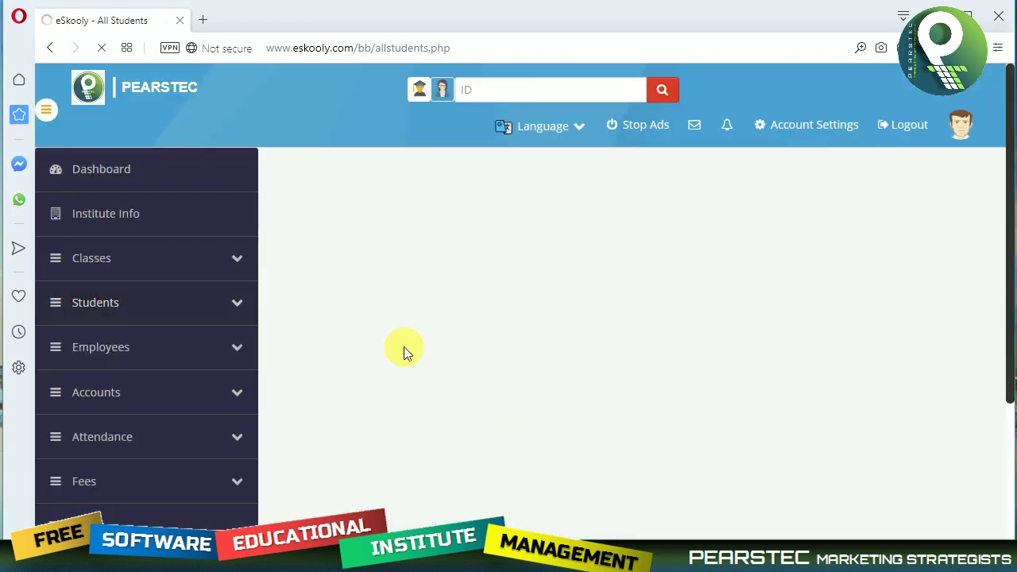
pyautogui.scroll(-4, 481, 413)
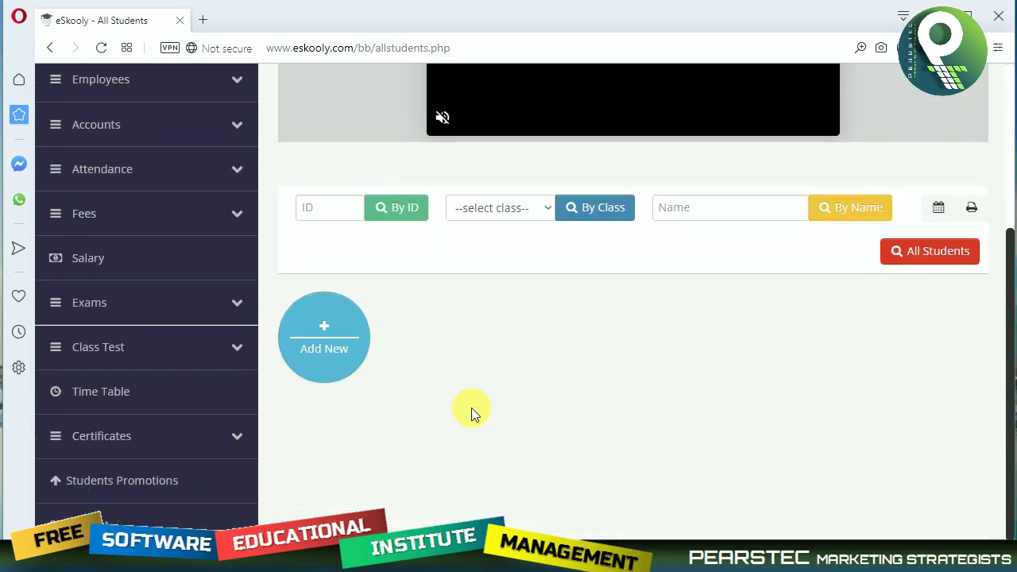
pyautogui.scroll(4, 141, 291)
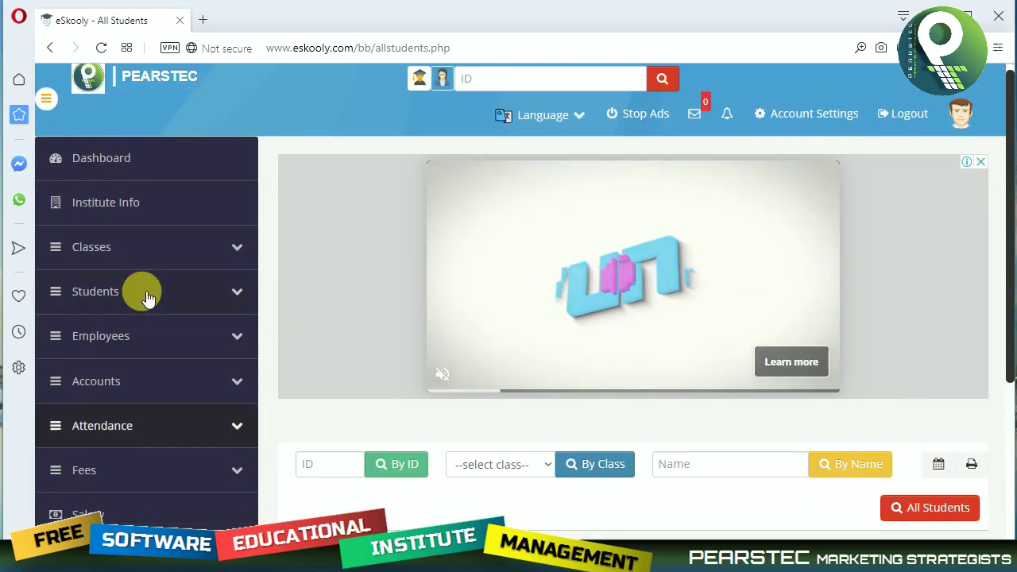
pyautogui.scroll(-2, 143, 291)
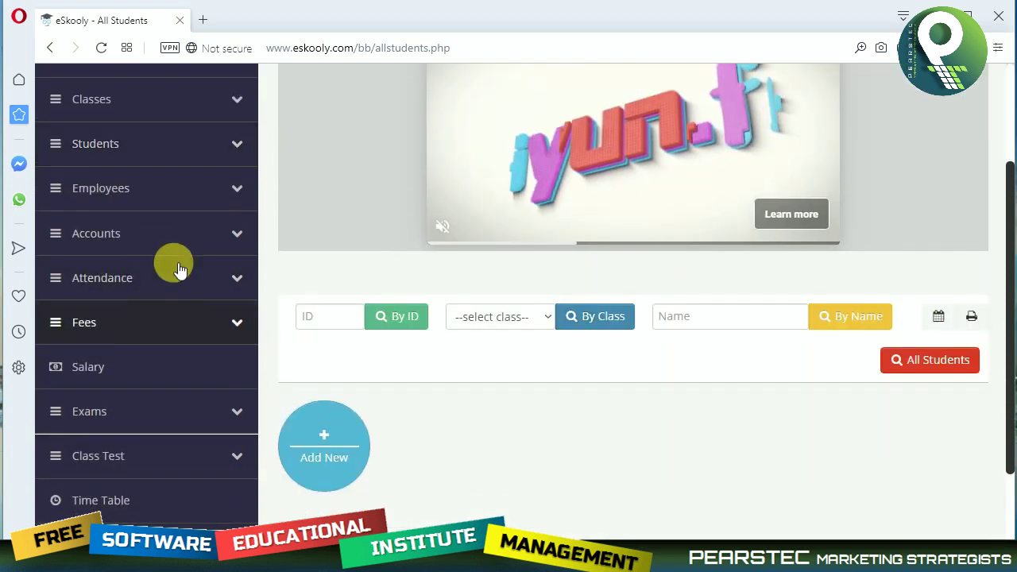
pyautogui.click(129, 145)
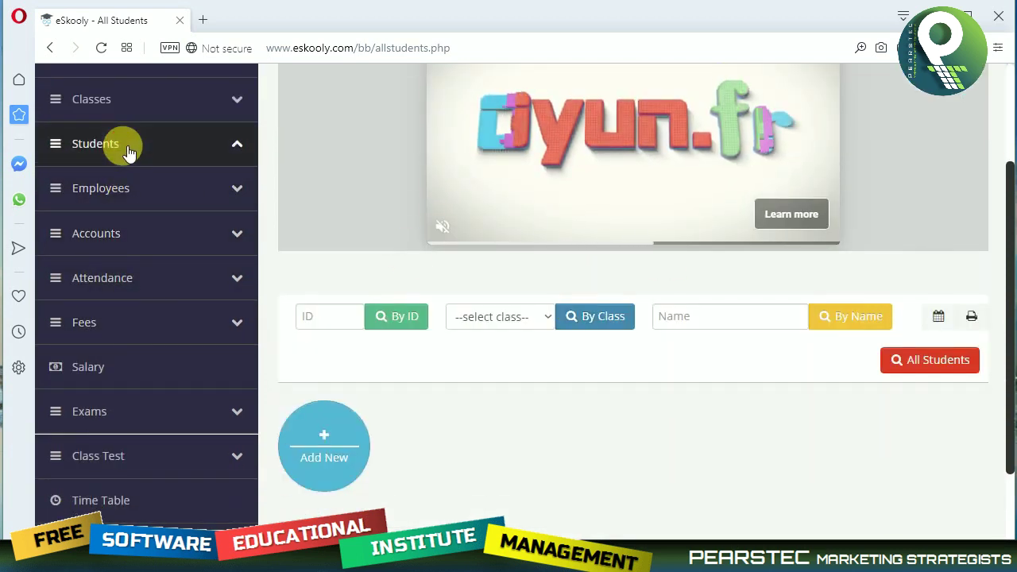
# Start a new admission, entering the student's name and attaching their photo from Pictures.
pyautogui.click(140, 226)
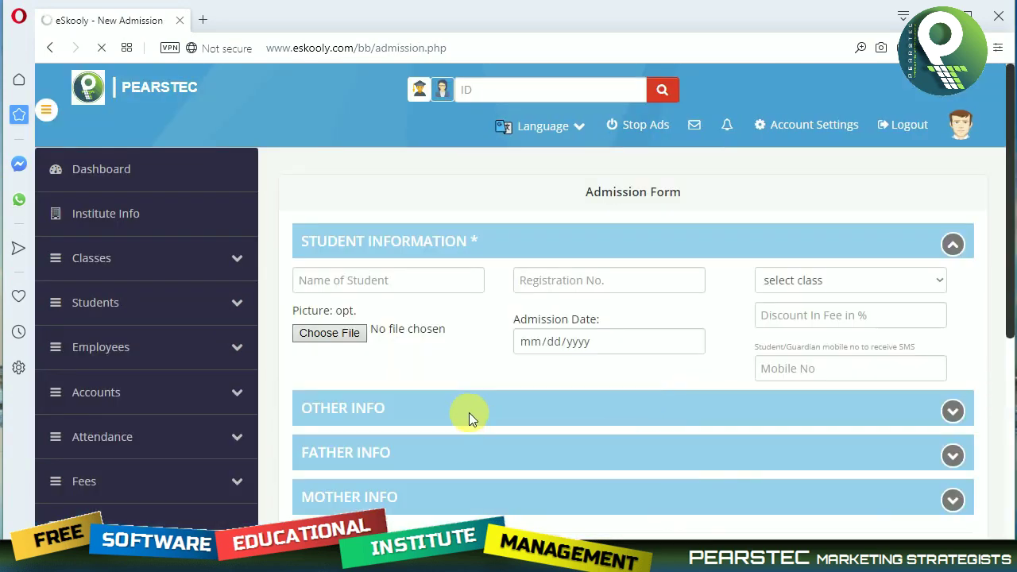
pyautogui.click(414, 280)
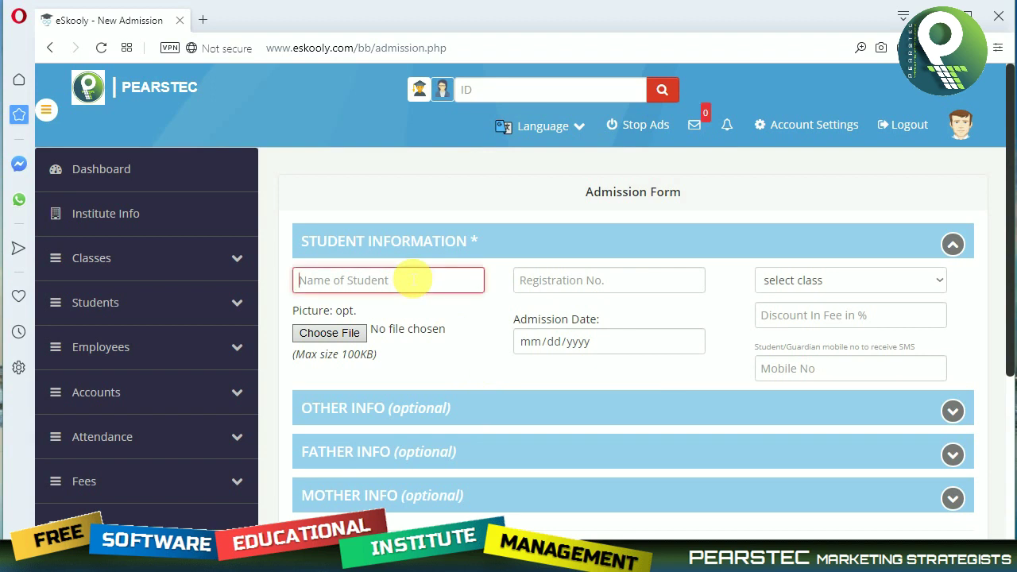
pyautogui.write('MANO')
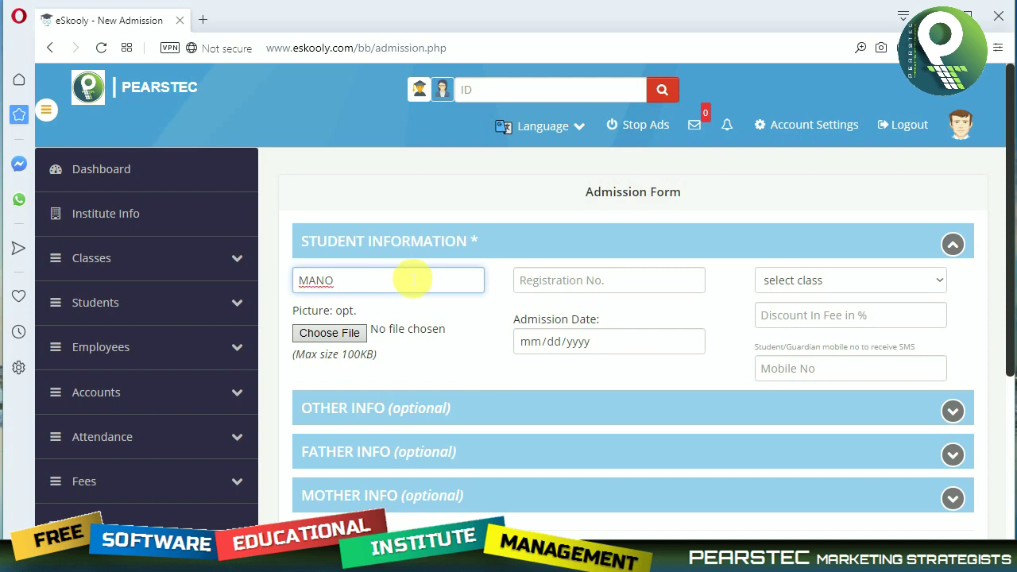
pyautogui.press('Tab')
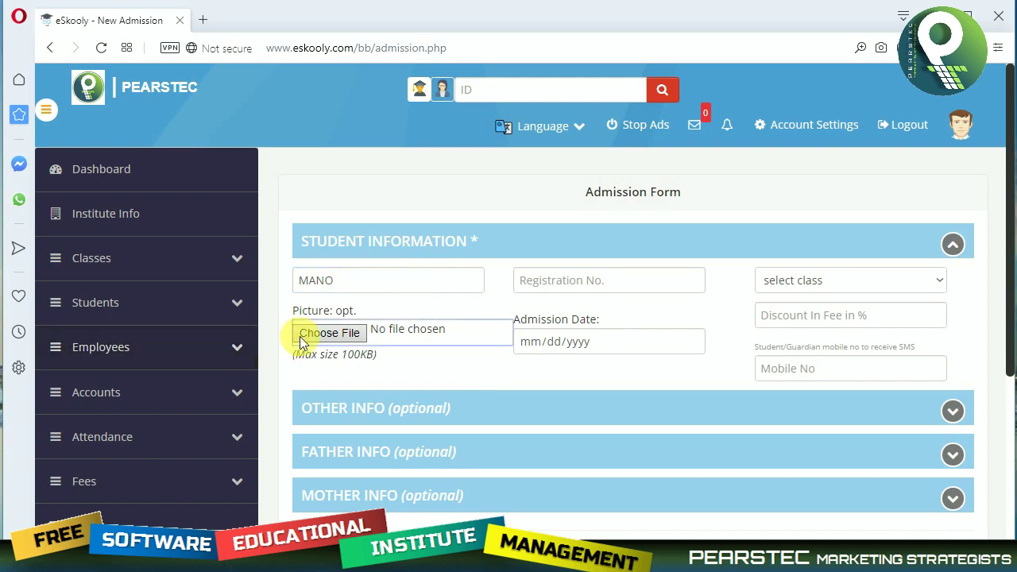
pyautogui.click(311, 336)
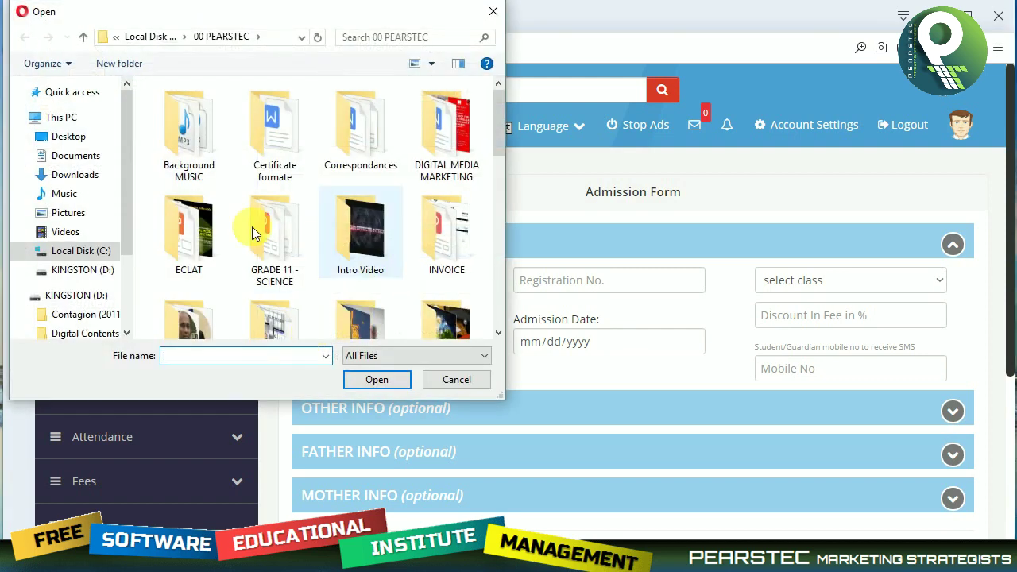
pyautogui.click(85, 239)
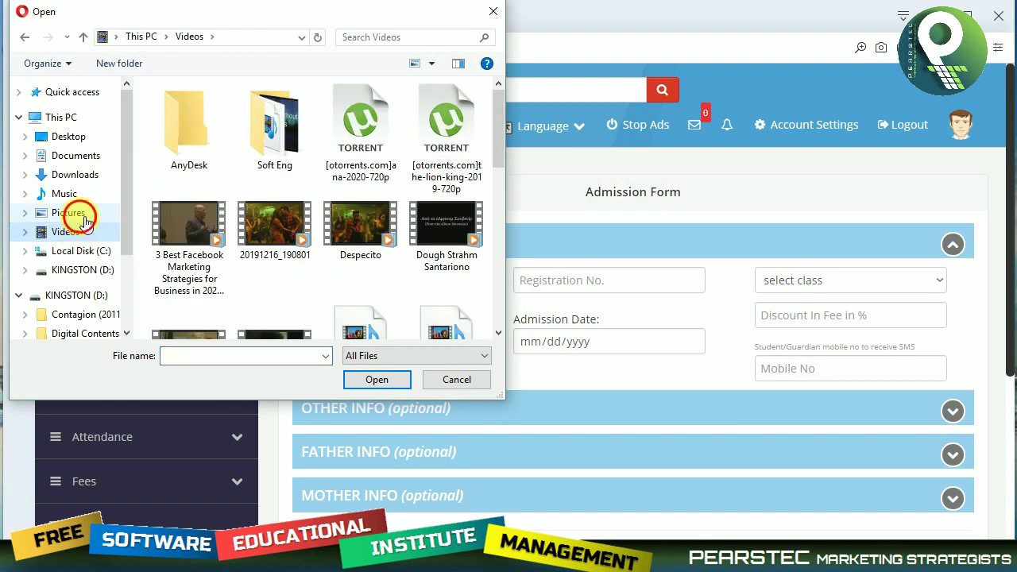
pyautogui.click(85, 215)
pyautogui.scroll(-3, 357, 207)
pyautogui.scroll(-2, 357, 209)
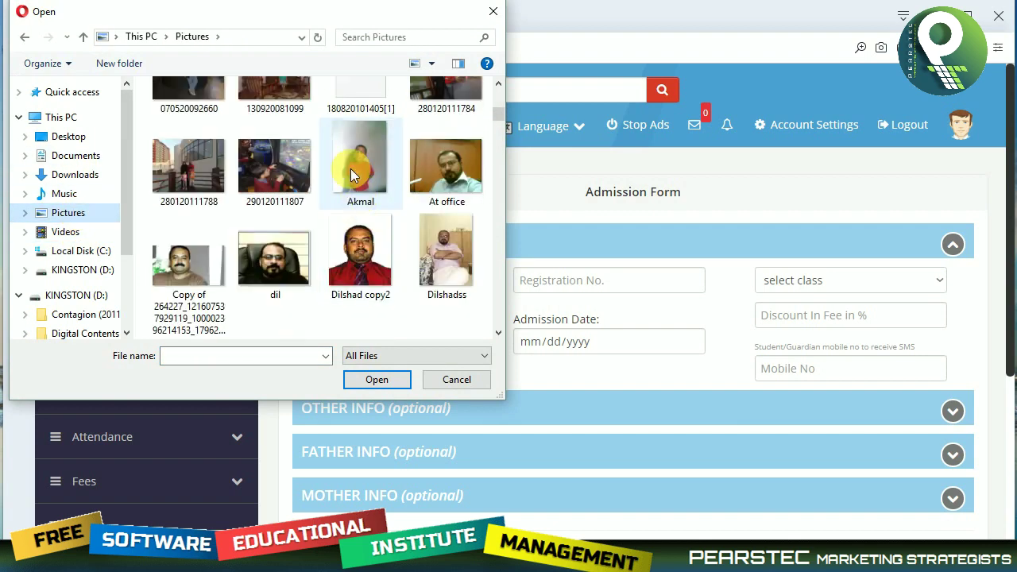
pyautogui.click(350, 169)
pyautogui.click(364, 381)
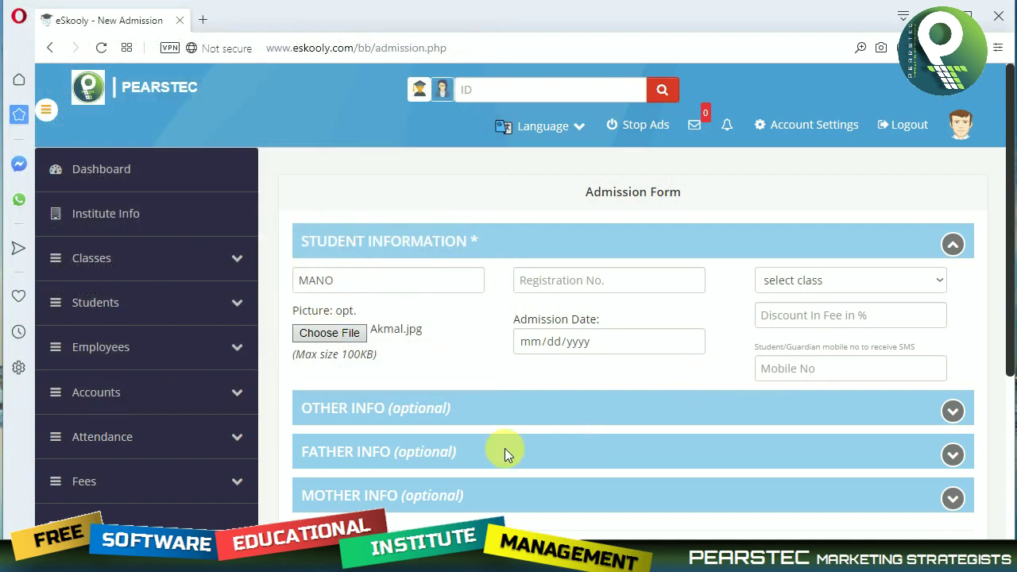
# Set registration 1050, admission date 04/01/2020, Diploma in Computer Studies, 10% discount and the mobile number.
pyautogui.click(567, 287)
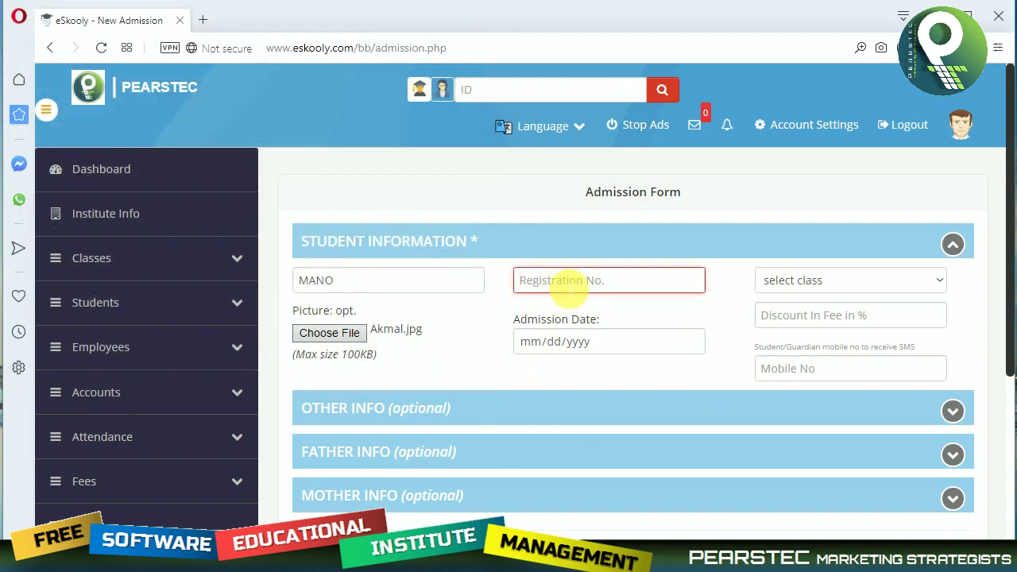
pyautogui.write('1050')
pyautogui.press('Tab')
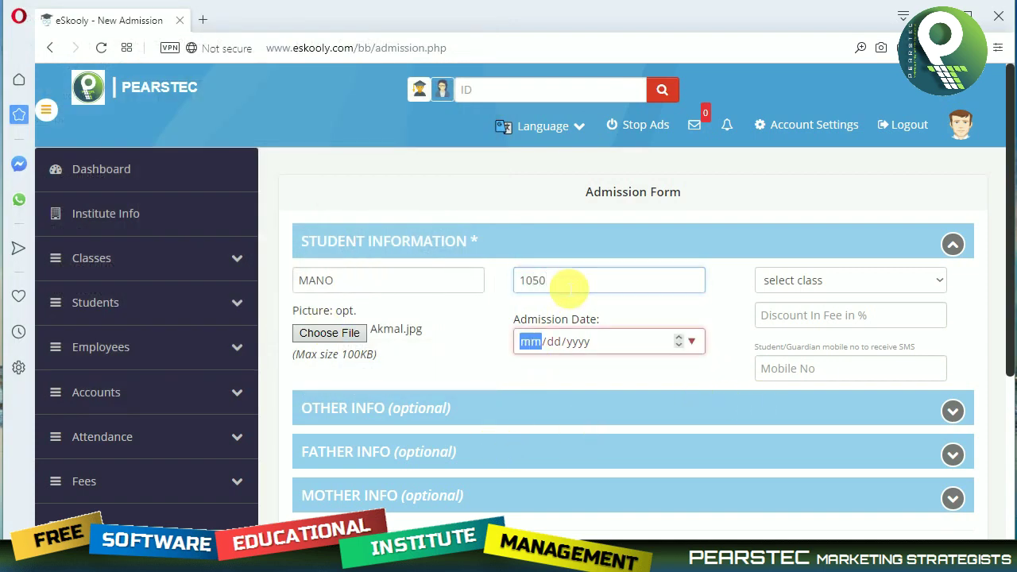
pyautogui.click(692, 342)
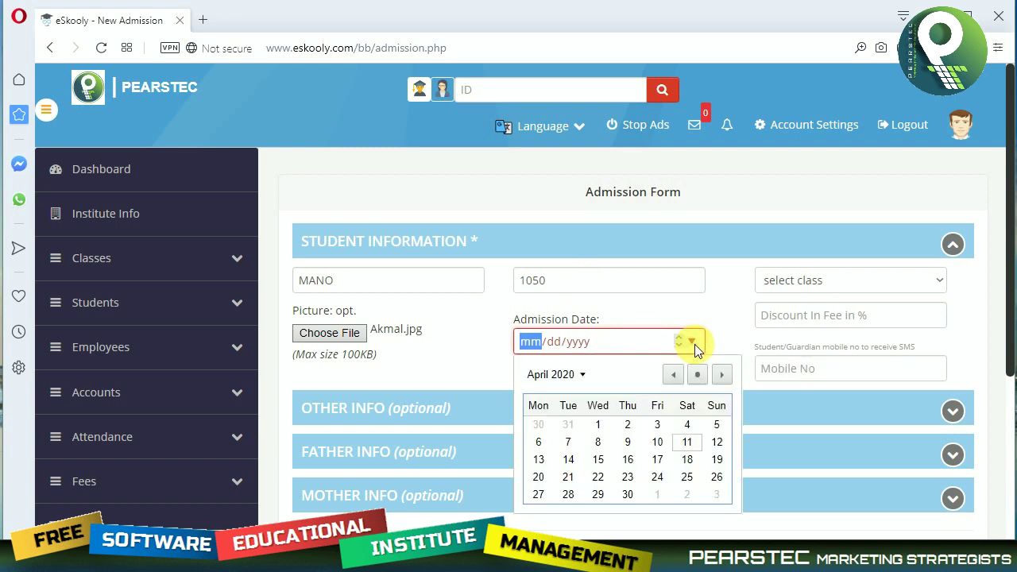
pyautogui.click(598, 424)
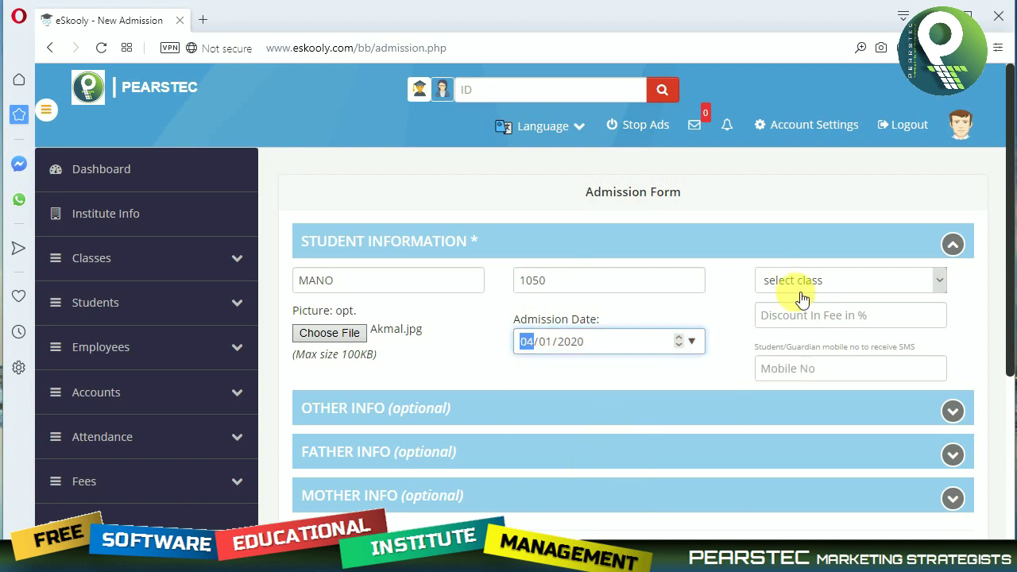
pyautogui.click(794, 280)
pyautogui.click(822, 318)
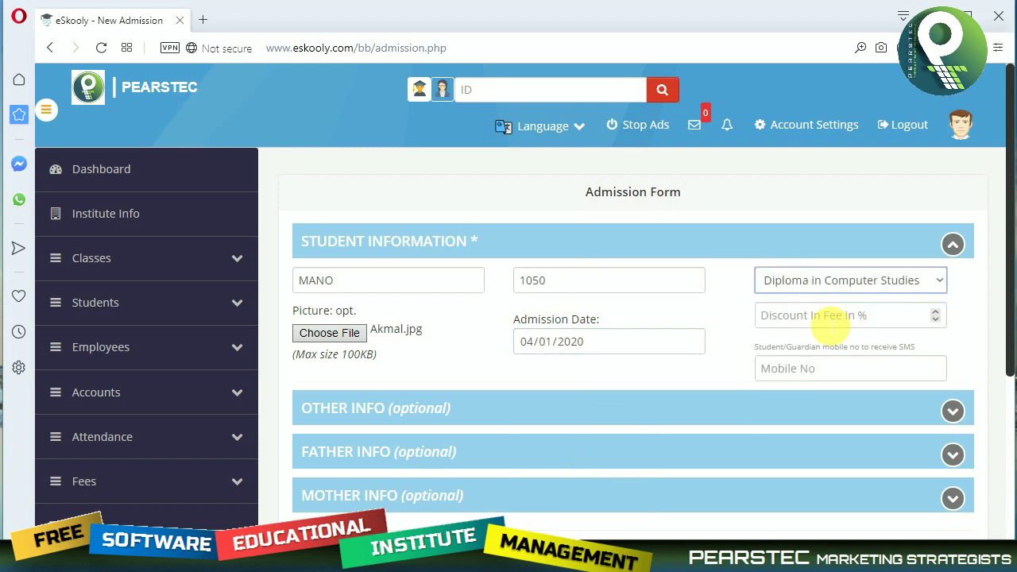
pyautogui.click(826, 318)
pyautogui.write('10')
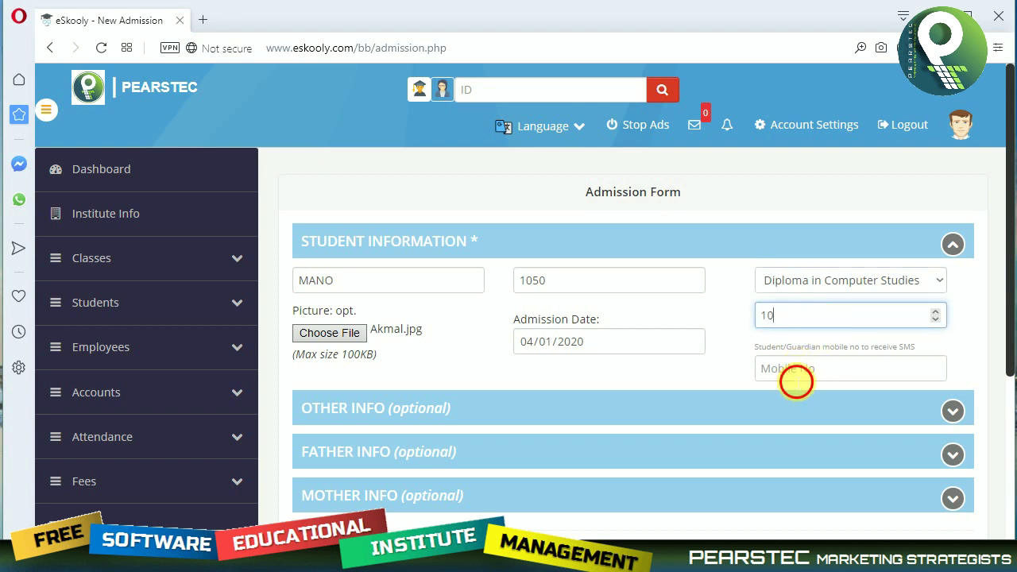
pyautogui.click(795, 377)
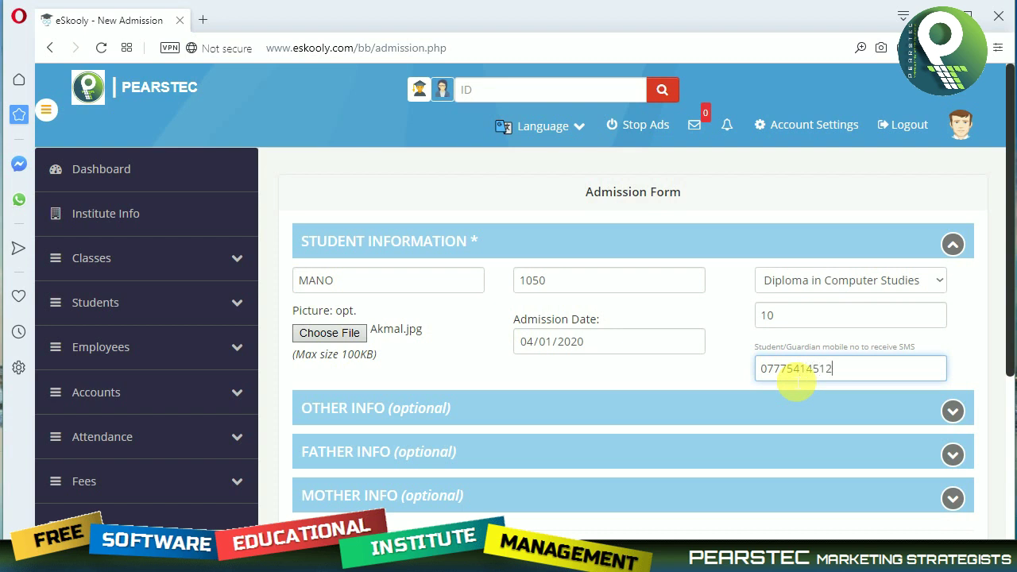
pyautogui.click(645, 415)
pyautogui.click(953, 412)
# Leave the orphan, OSC and religion options unchanged and set the student's gender to Male.
pyautogui.scroll(-2, 589, 329)
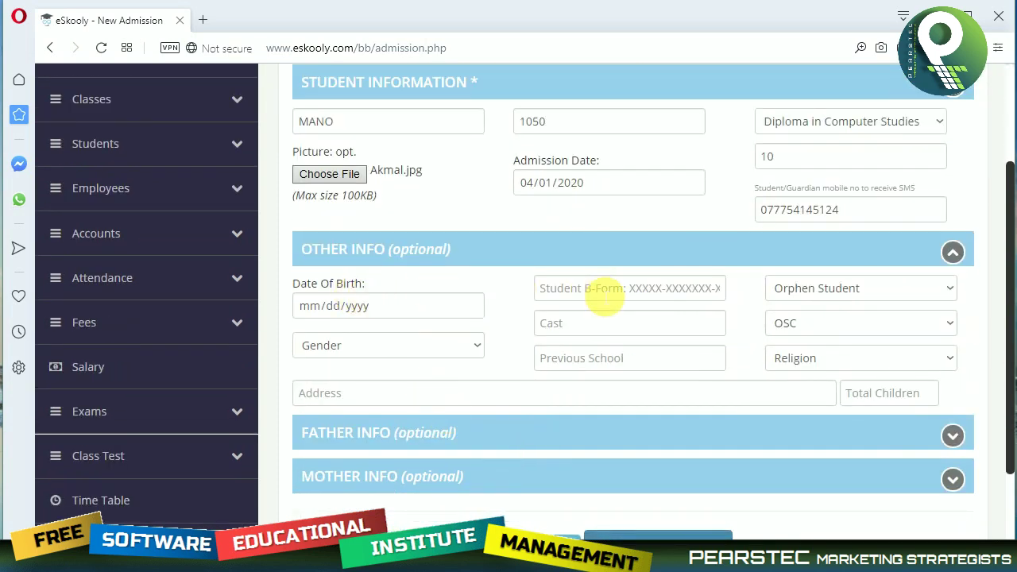
pyautogui.click(822, 298)
pyautogui.click(821, 294)
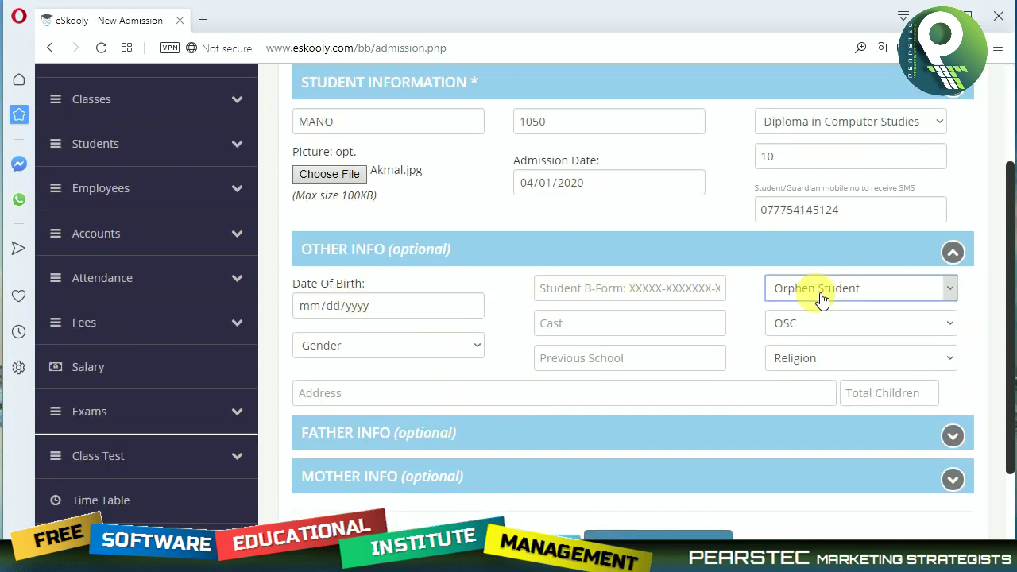
pyautogui.click(818, 326)
pyautogui.click(810, 326)
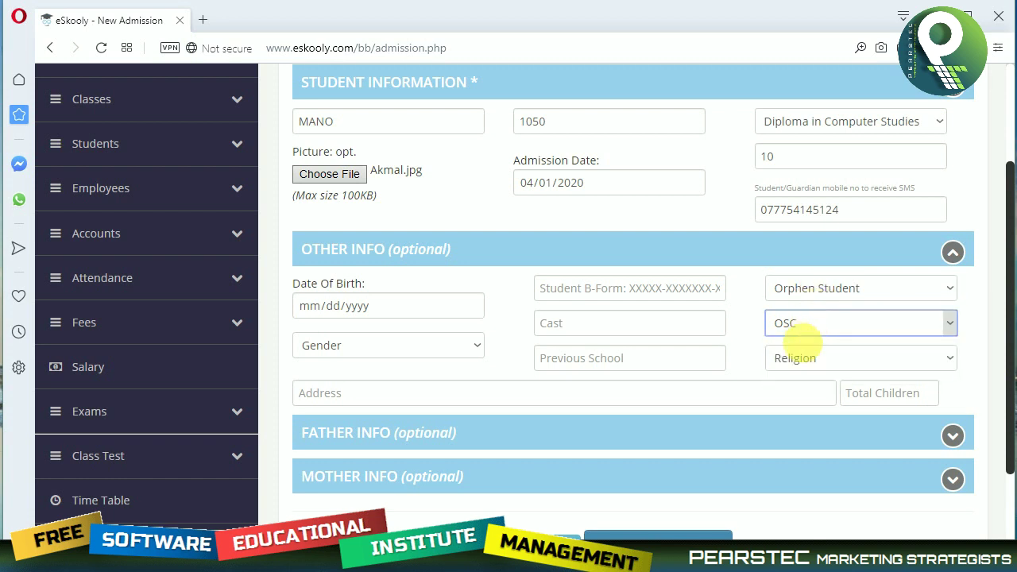
pyautogui.click(798, 359)
pyautogui.click(802, 361)
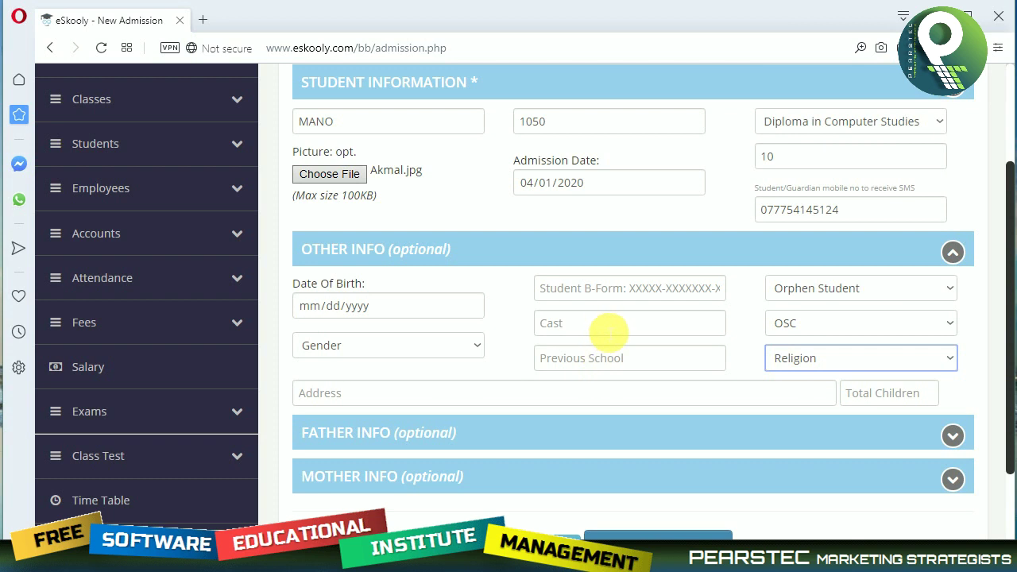
pyautogui.click(423, 350)
pyautogui.click(423, 349)
pyautogui.click(422, 352)
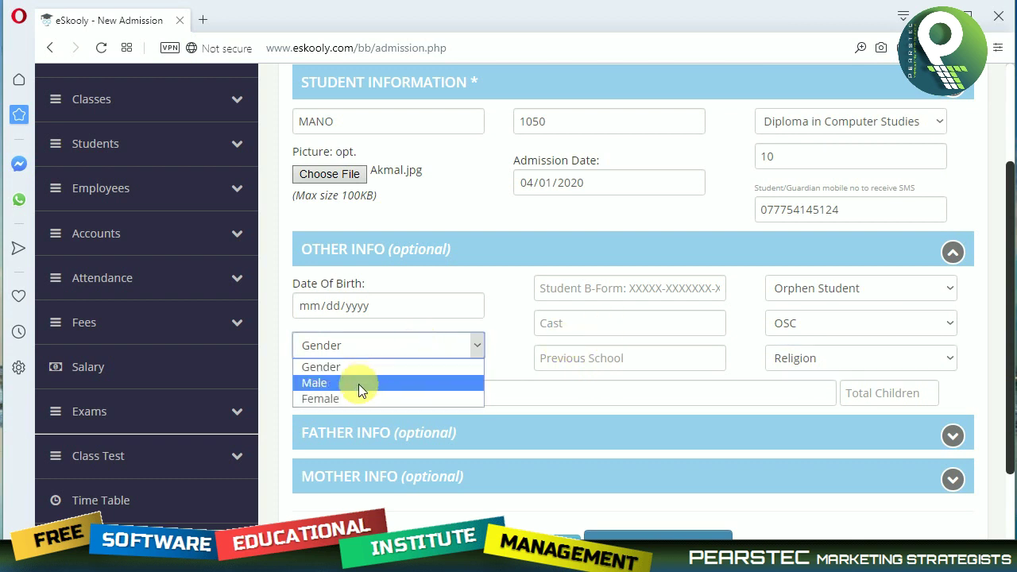
pyautogui.click(359, 384)
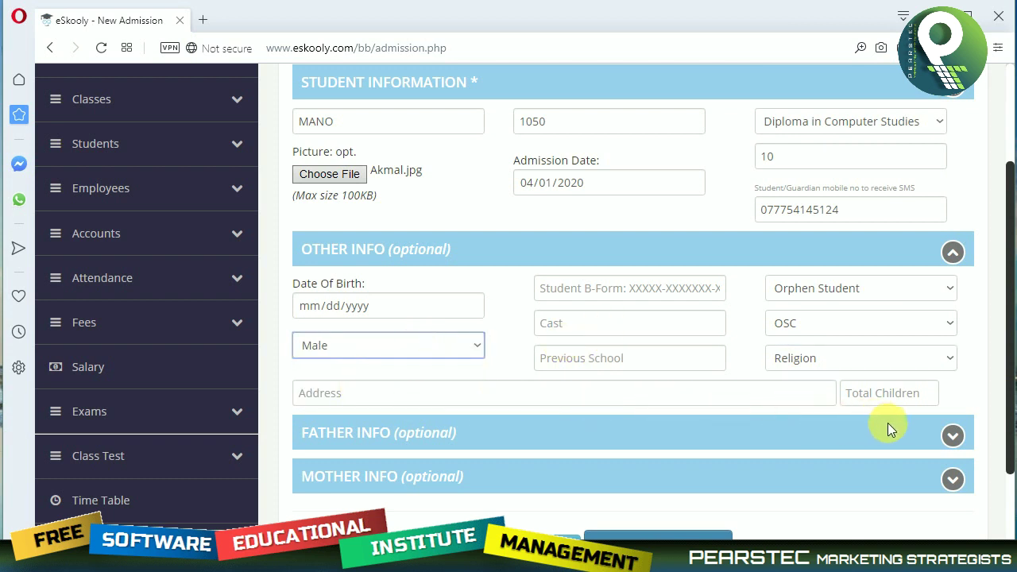
# Expand the Father and Mother Info sections and submit the admission form.
pyautogui.click(951, 437)
pyautogui.scroll(-3, 824, 429)
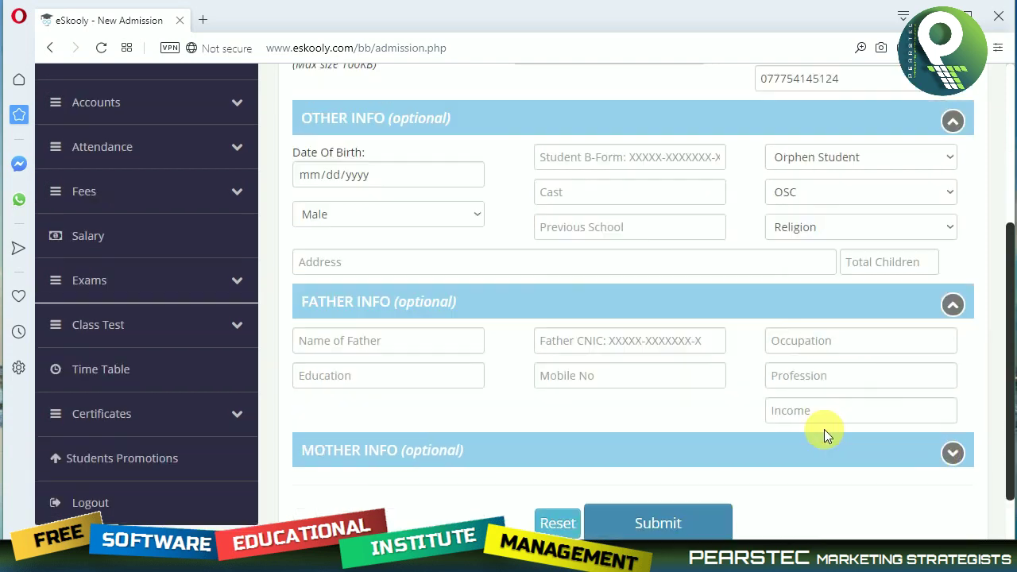
pyautogui.click(967, 346)
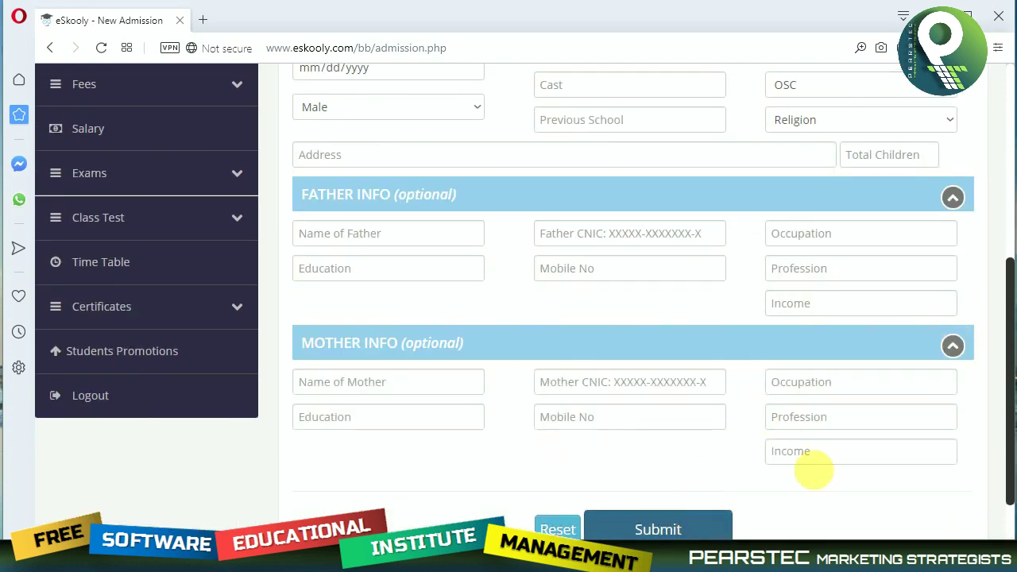
pyautogui.click(670, 529)
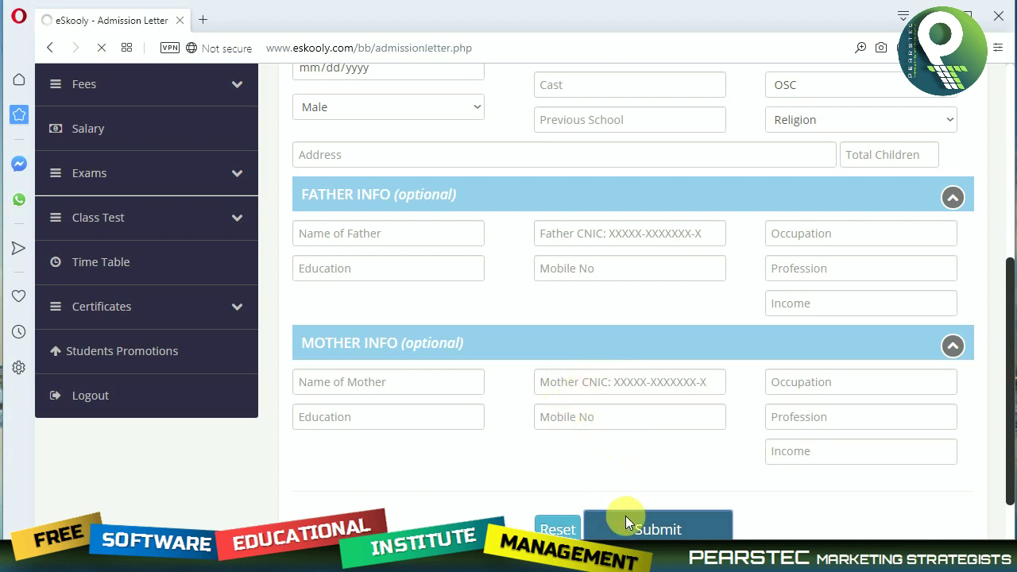
# Preview the admission letter for printing, cancel the print, and dismiss the video ad.
pyautogui.scroll(-3, 560, 367)
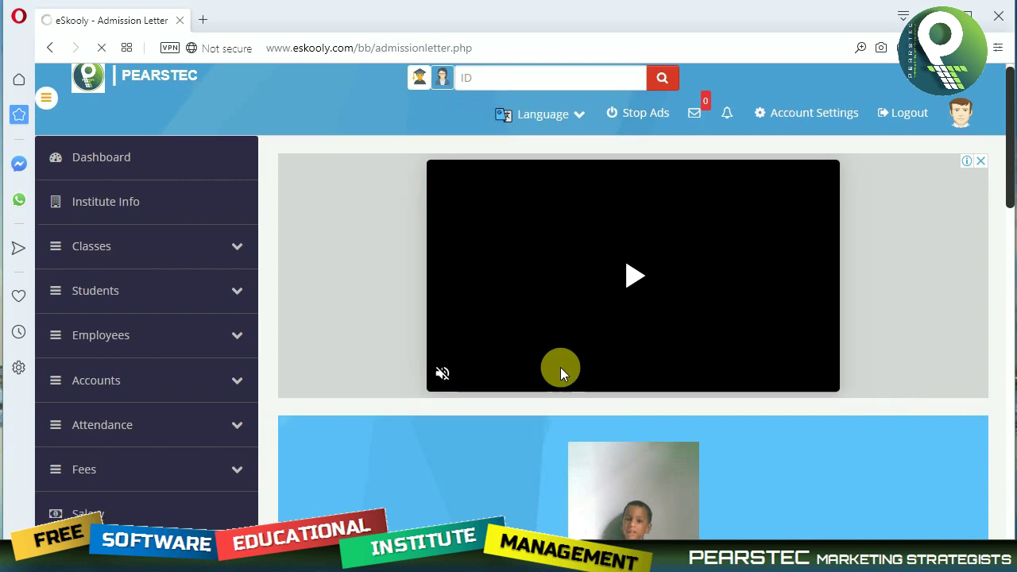
pyautogui.scroll(-2, 814, 420)
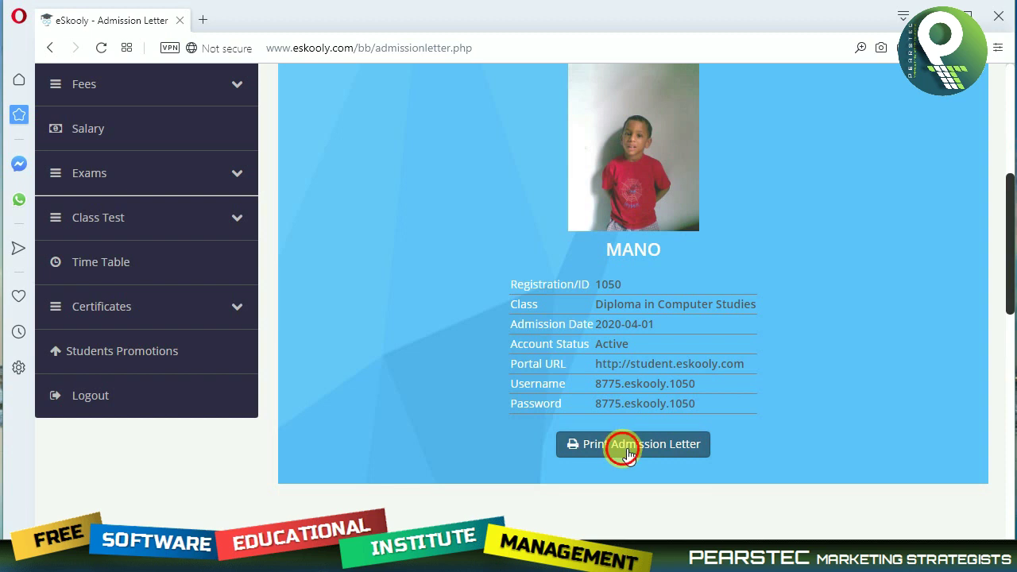
pyautogui.click(627, 449)
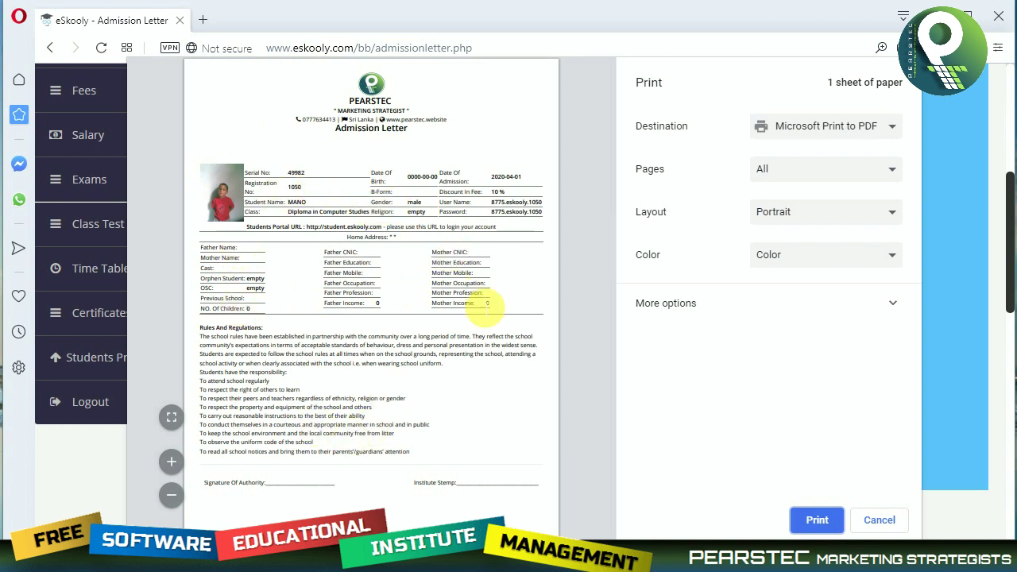
pyautogui.click(879, 521)
pyautogui.scroll(5, 152, 227)
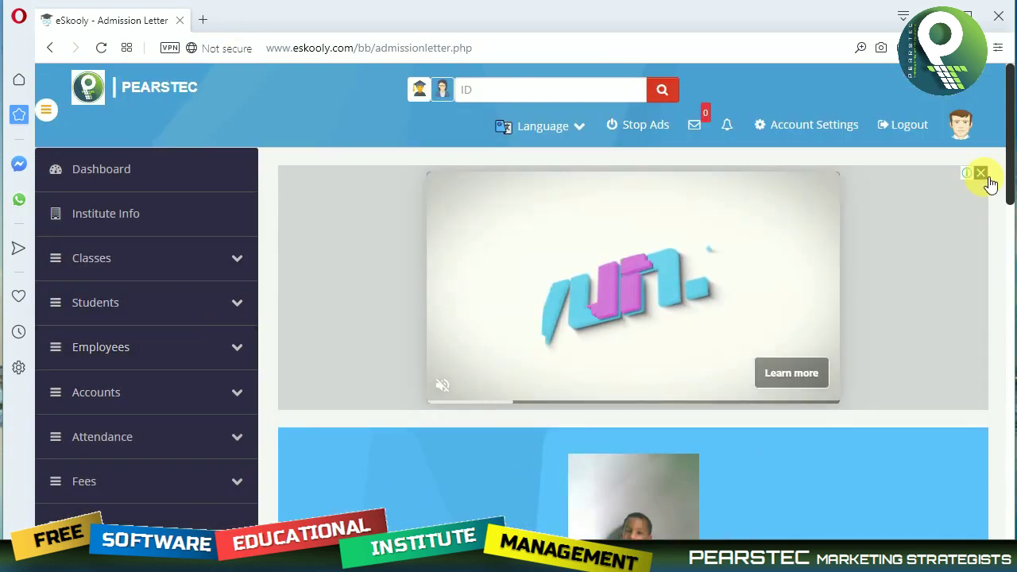
pyautogui.click(981, 173)
# Open the New Employee form and enter the employee's name.
pyautogui.click(170, 297)
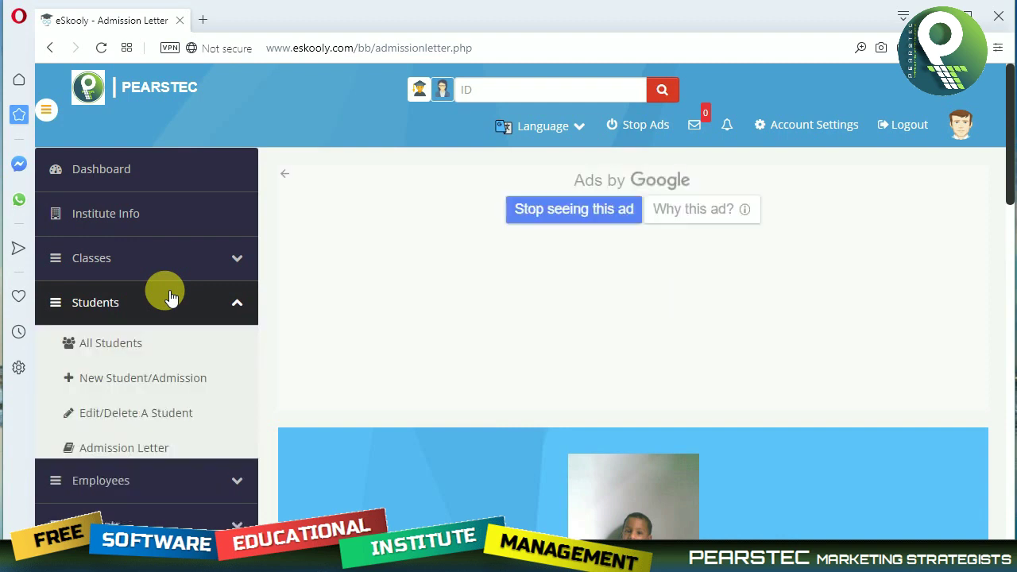
pyautogui.scroll(-2, 159, 333)
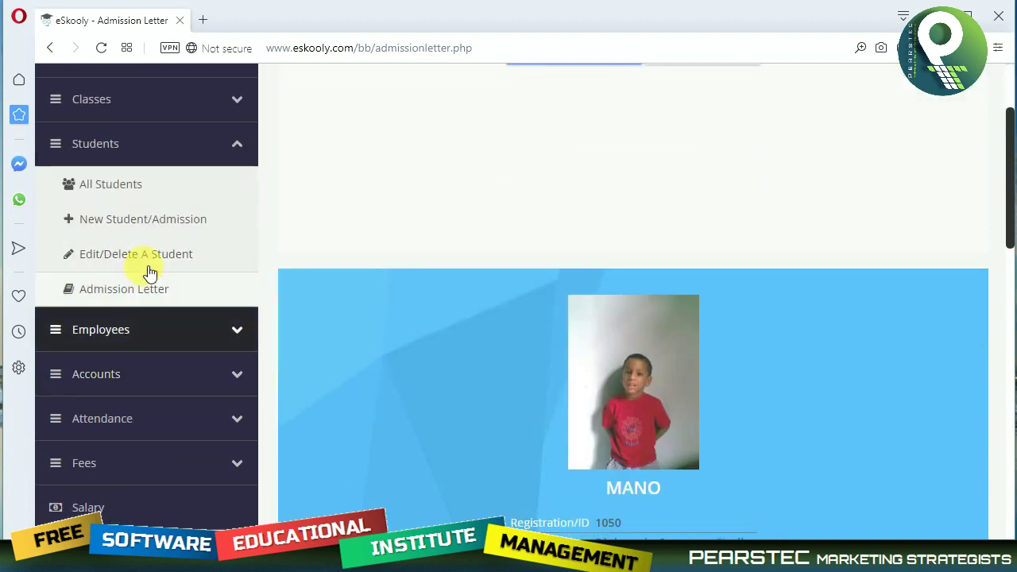
pyautogui.click(140, 337)
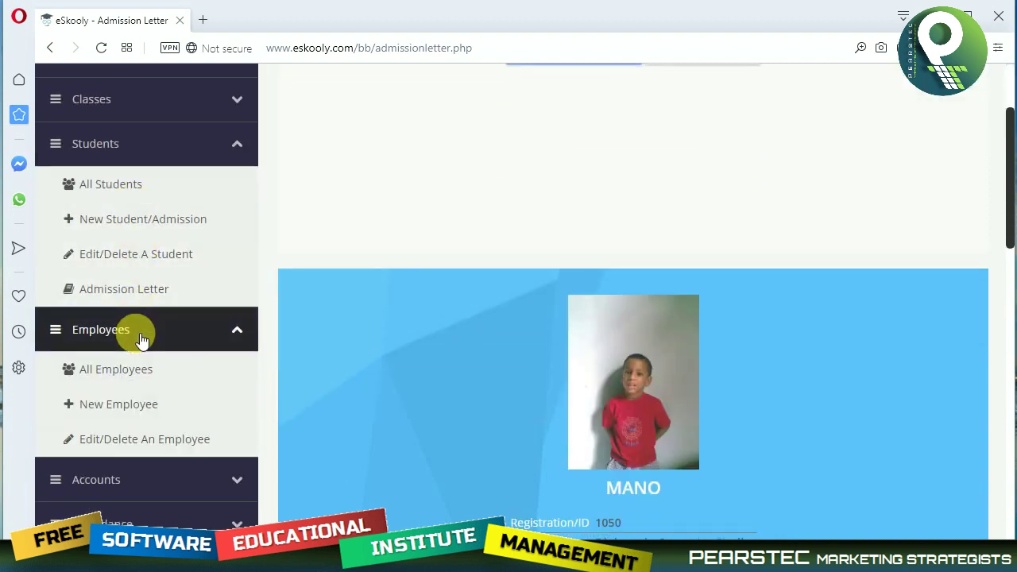
pyautogui.click(120, 408)
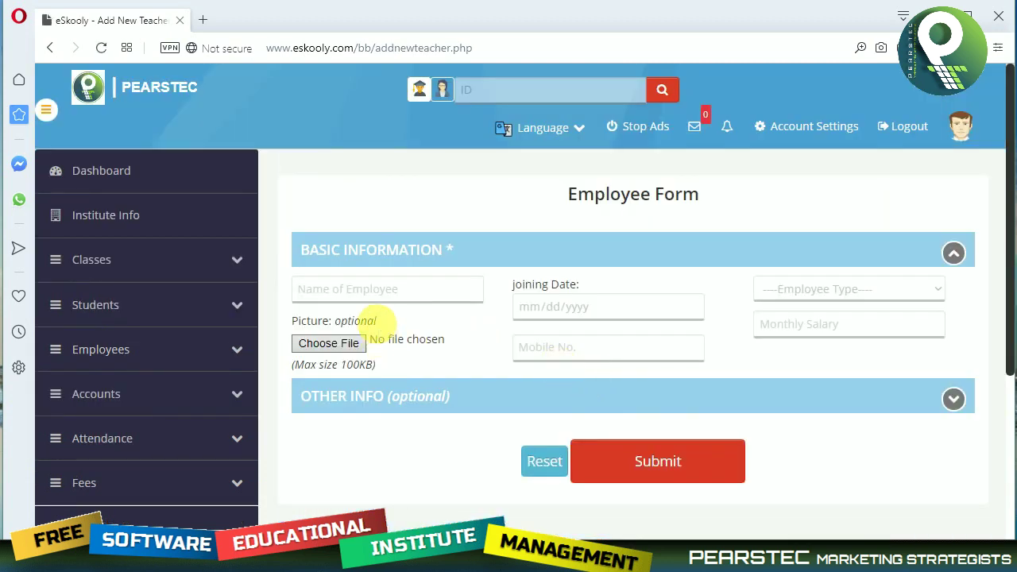
pyautogui.click(383, 295)
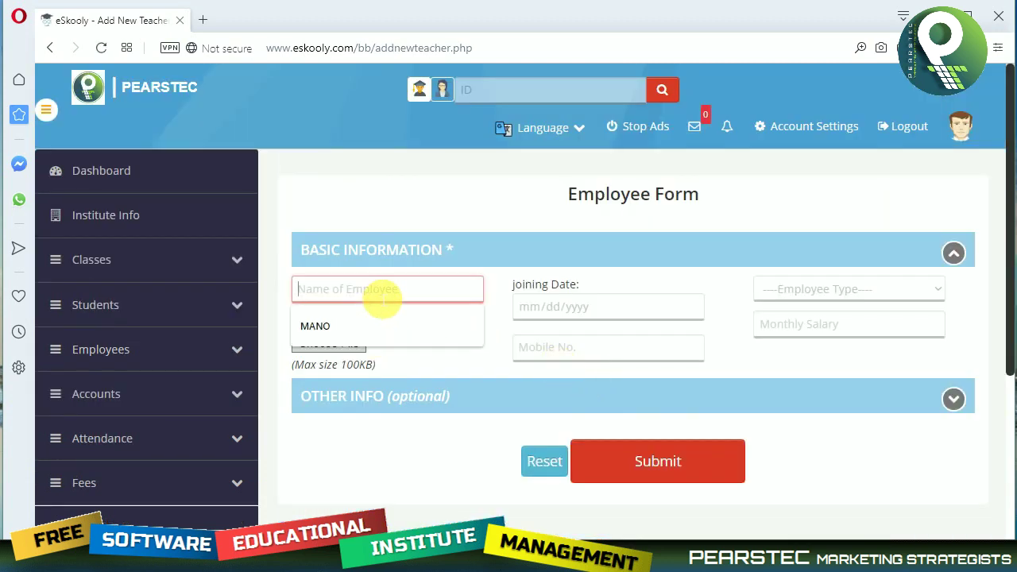
pyautogui.write('Mar')
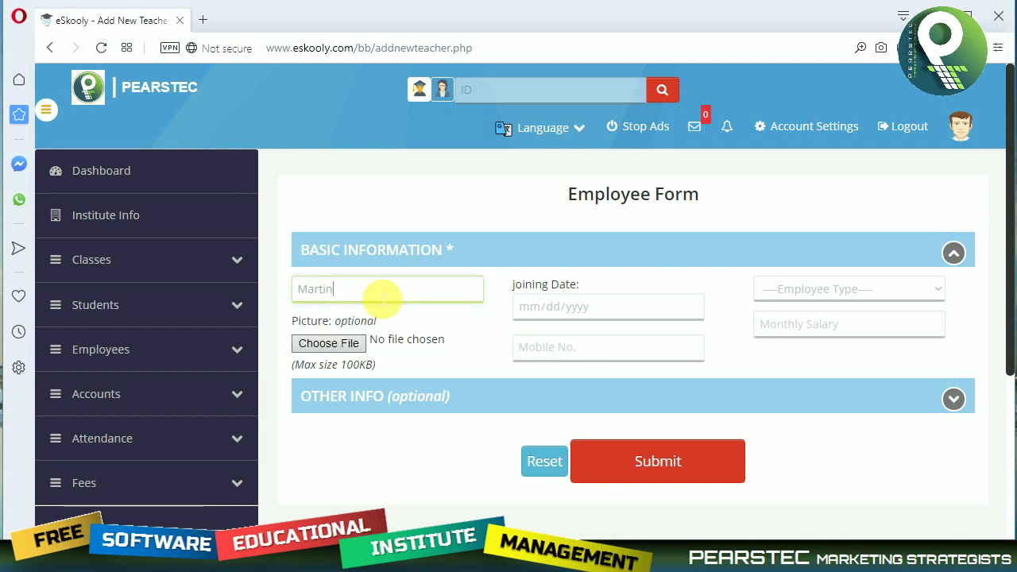
pyautogui.write('tin')
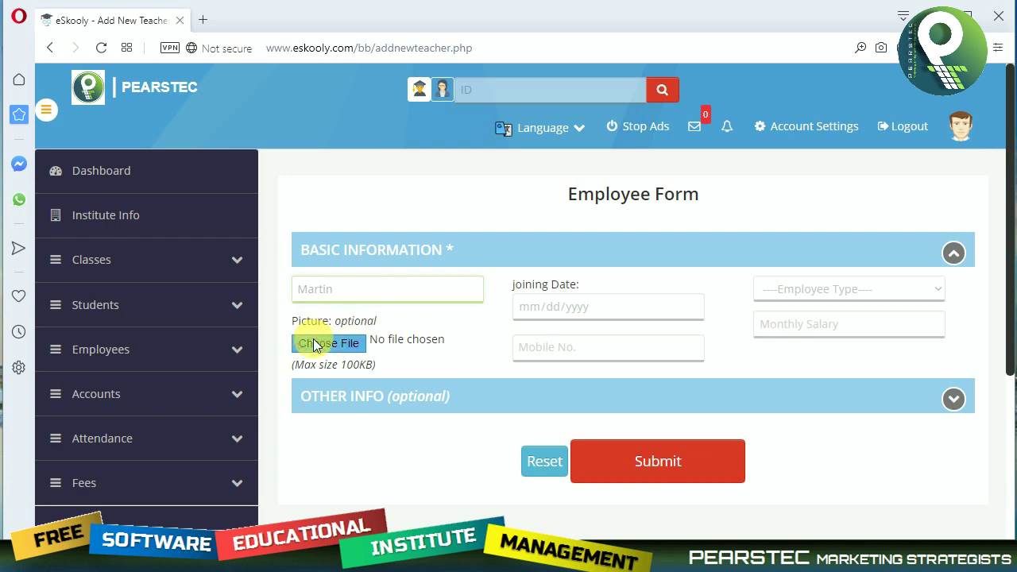
# Attach a photo file as the employee's picture.
pyautogui.click(328, 344)
pyautogui.scroll(-3, 376, 277)
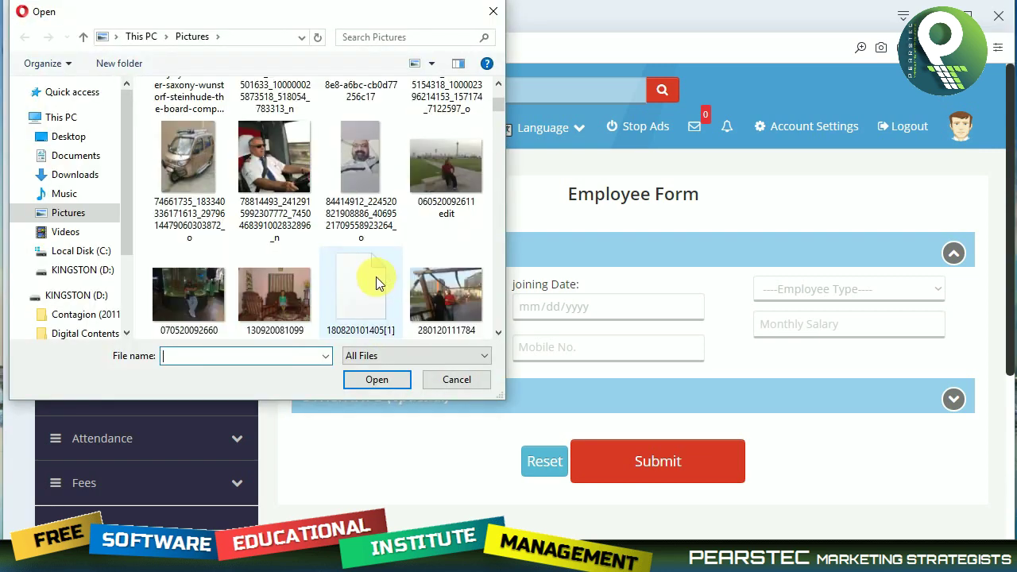
pyautogui.scroll(2, 365, 262)
pyautogui.click(265, 217)
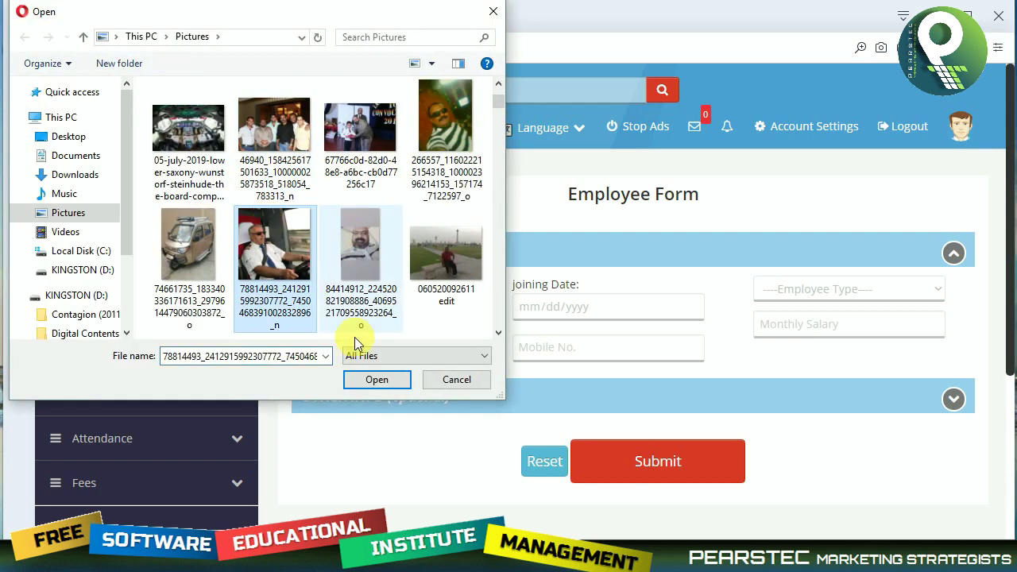
pyautogui.click(384, 380)
# Set the joining date to 01/02/2020 in the calendar.
pyautogui.click(597, 306)
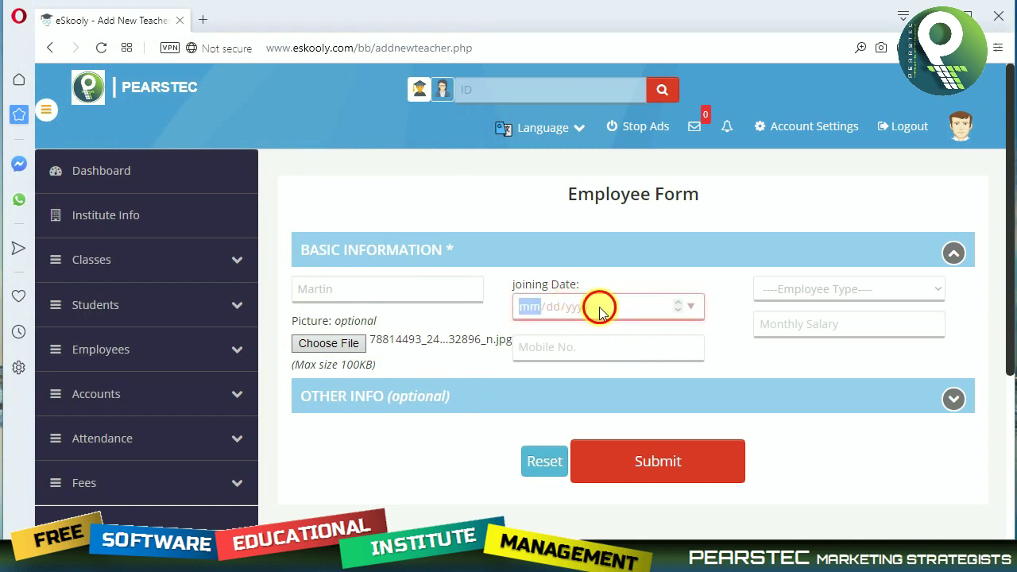
pyautogui.click(694, 307)
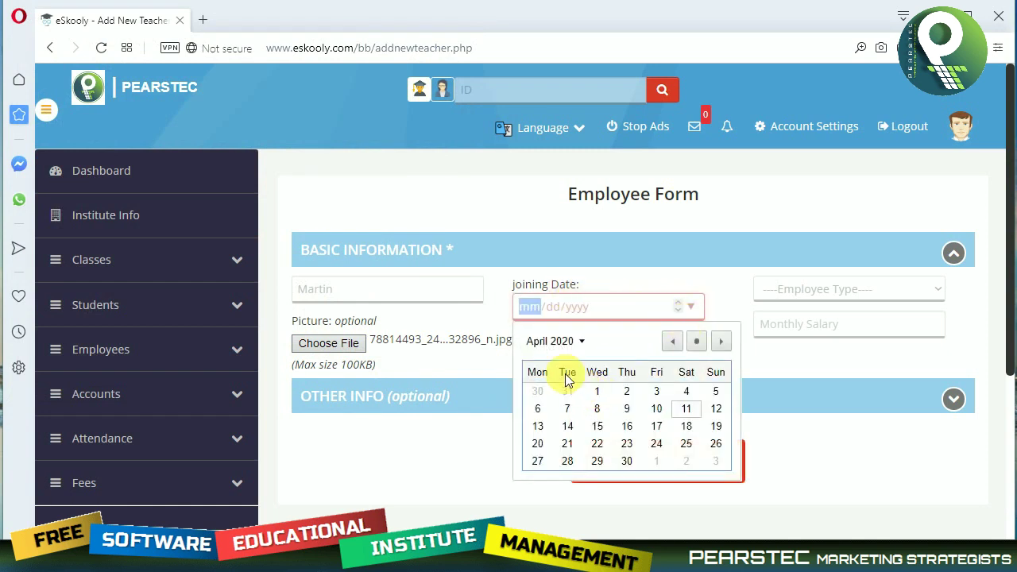
pyautogui.click(672, 341)
pyautogui.click(672, 341)
pyautogui.click(673, 341)
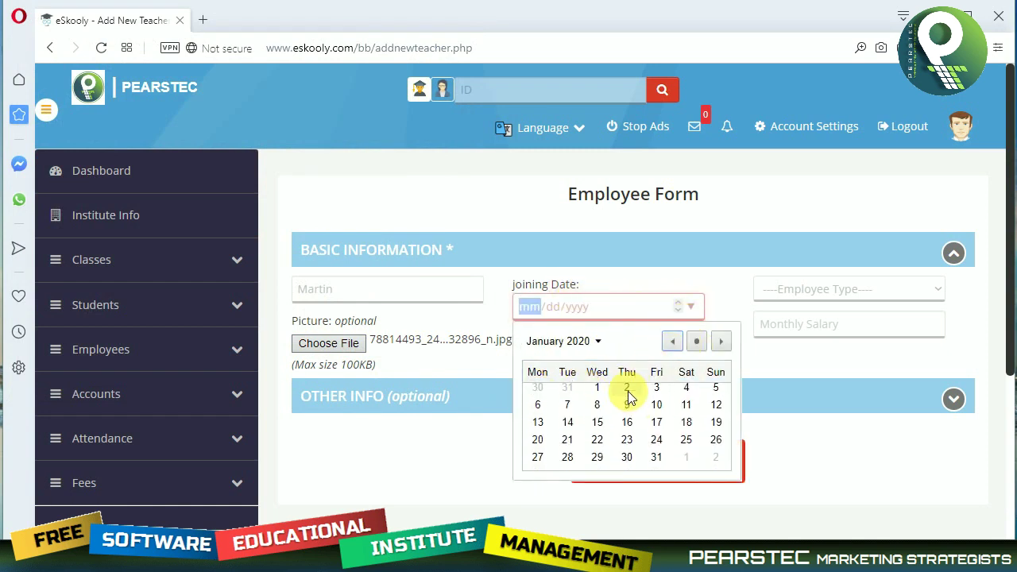
pyautogui.click(627, 391)
# Make the employee Teaching Staff with a monthly salary of 50000.
pyautogui.click(814, 288)
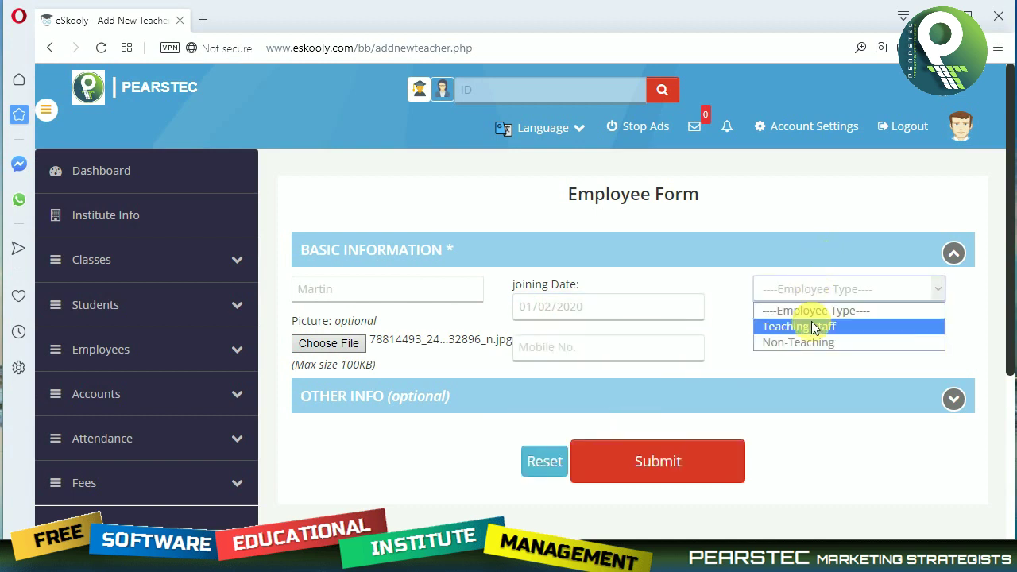
pyautogui.click(808, 326)
pyautogui.click(812, 333)
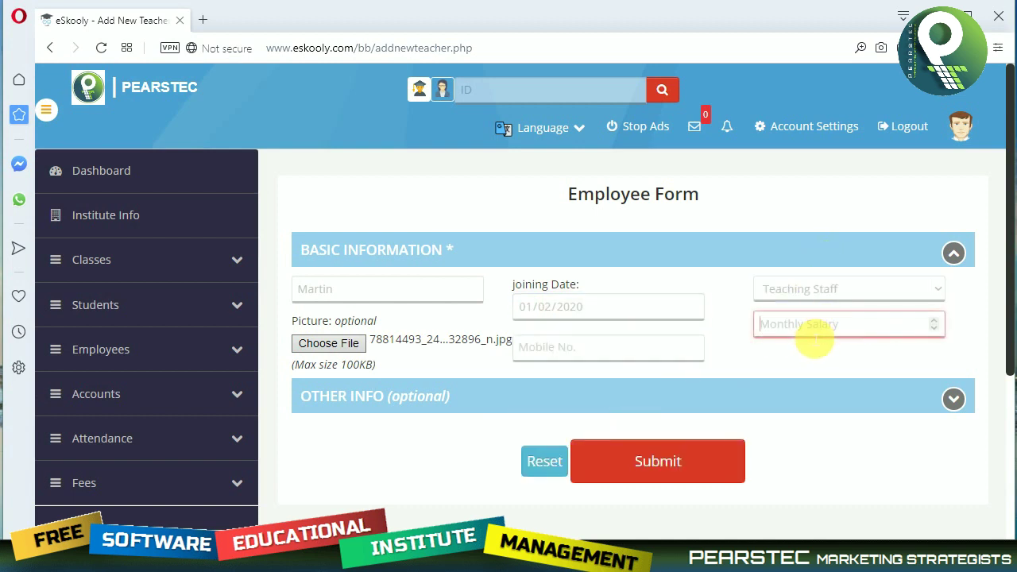
pyautogui.write('50000')
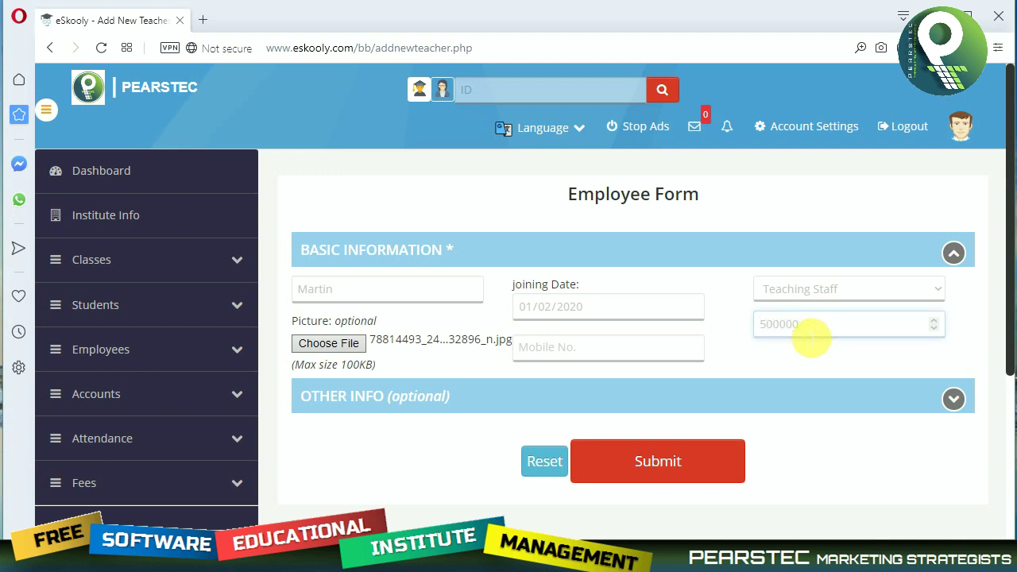
# Fill in the mobile number, expand Other Info, and submit the new employee.
pyautogui.click(574, 362)
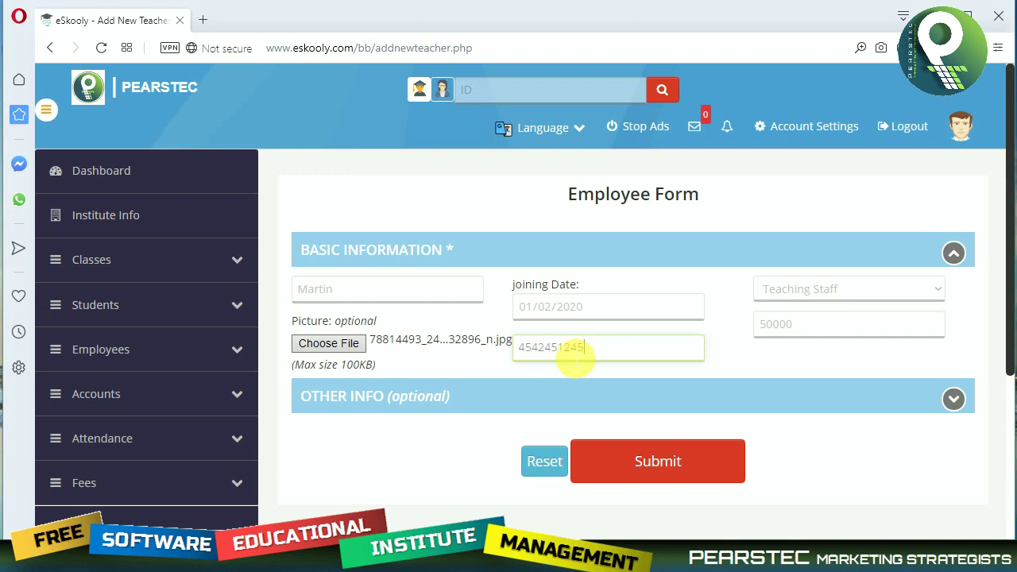
pyautogui.click(954, 398)
pyautogui.scroll(-1, 697, 384)
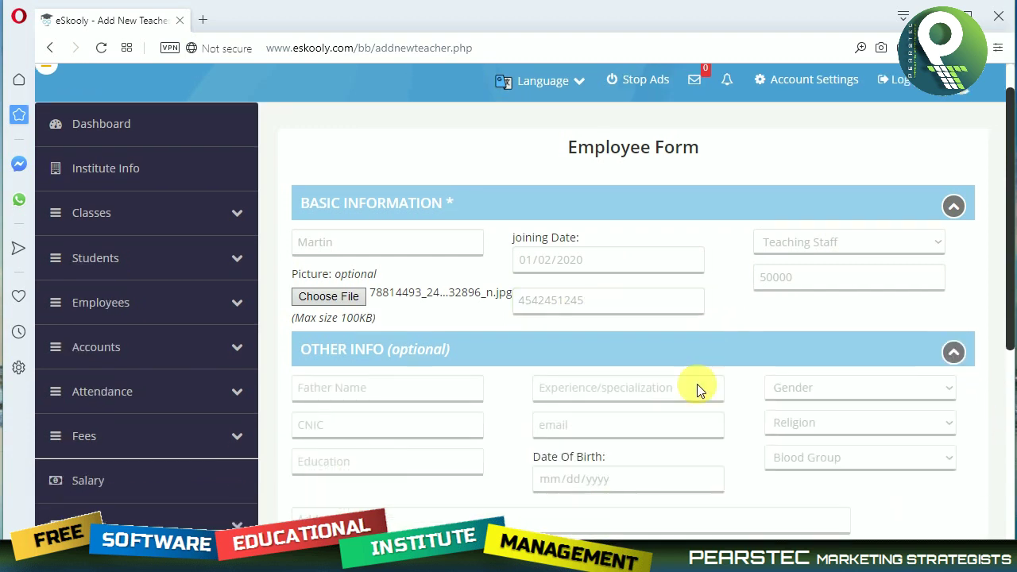
pyautogui.scroll(-3, 697, 384)
pyautogui.click(673, 402)
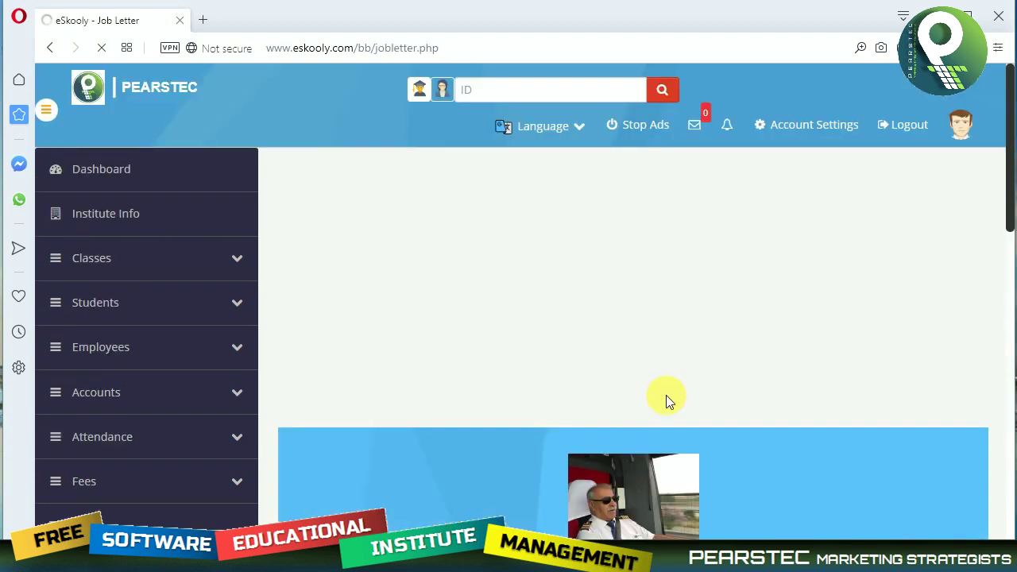
# Preview the job letter for printing, cancel without printing, and expand Accounts in the sidebar.
pyautogui.scroll(-3, 666, 395)
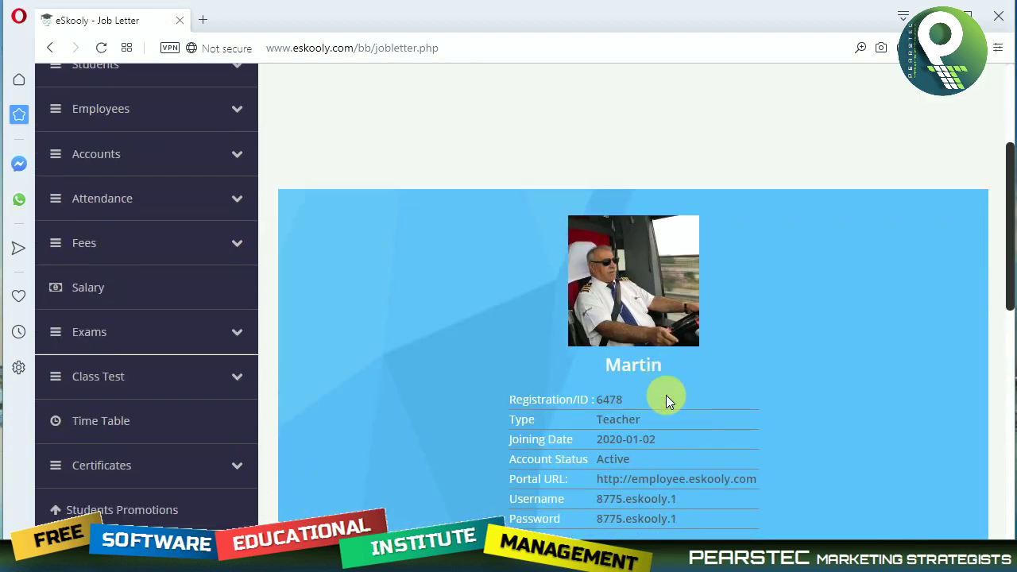
pyautogui.scroll(-2, 671, 389)
pyautogui.click(640, 484)
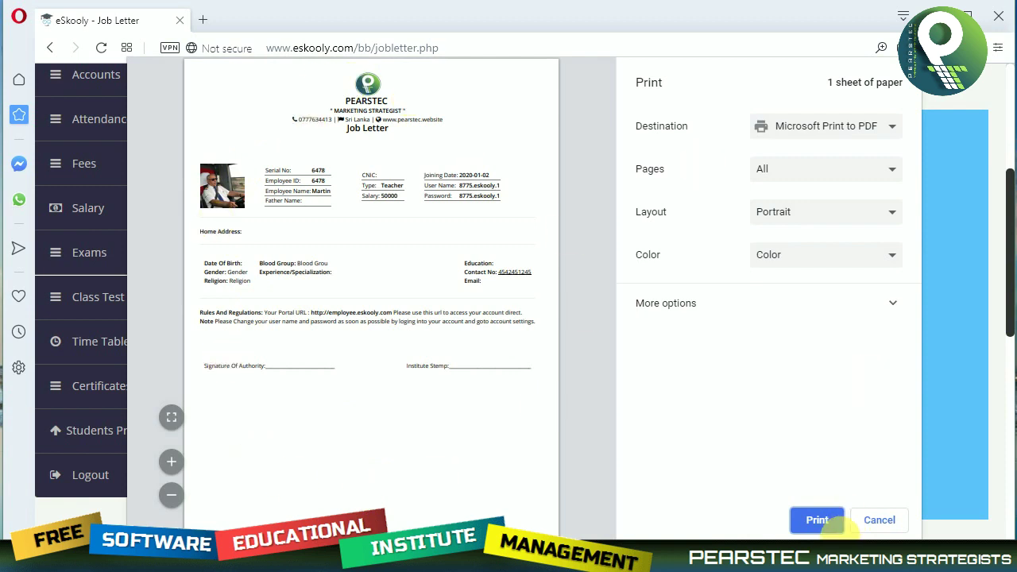
pyautogui.click(878, 525)
pyautogui.scroll(3, 302, 415)
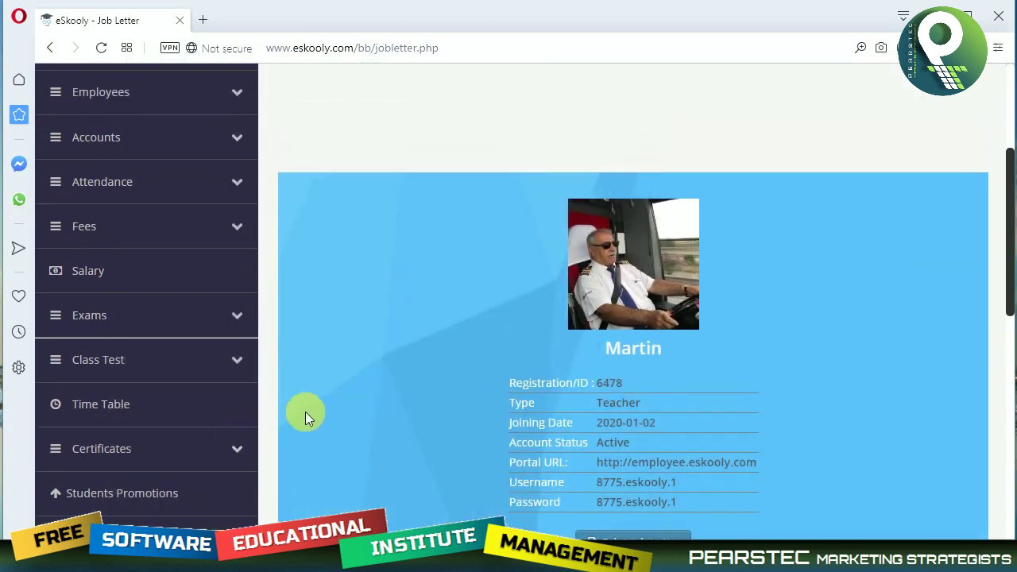
pyautogui.scroll(2, 159, 334)
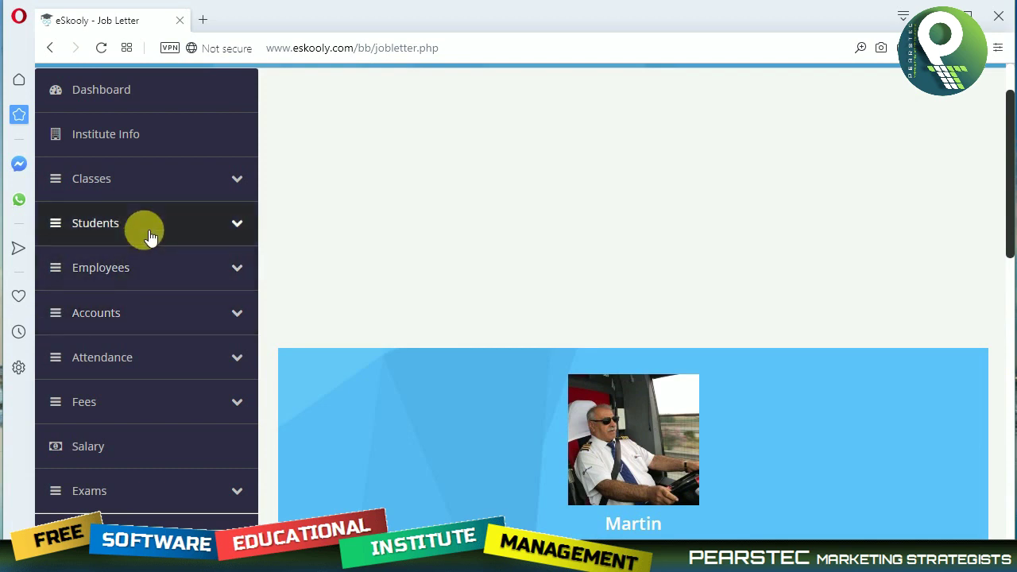
pyautogui.click(143, 311)
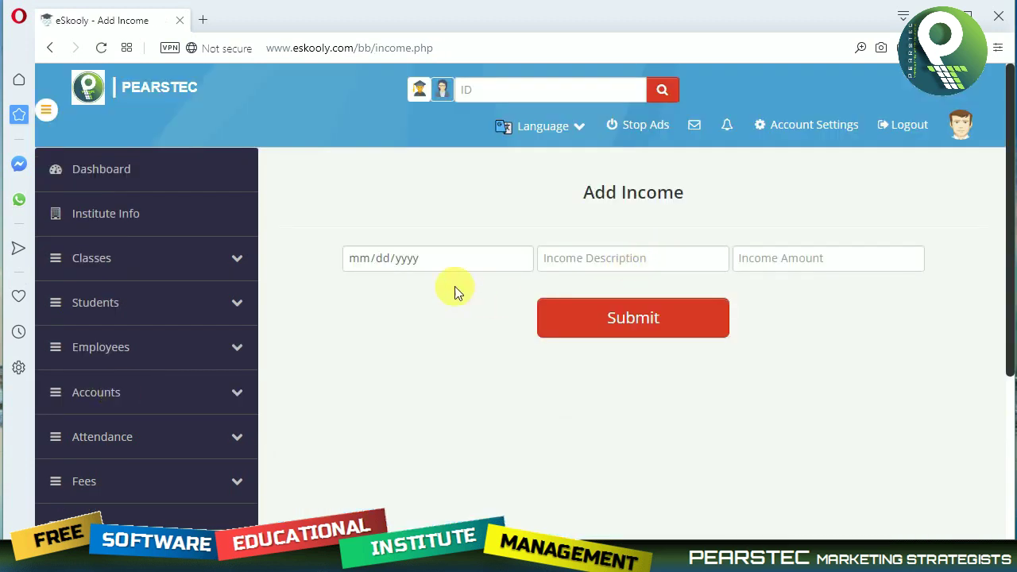
# Submit a 1500 income entry dated 04/01/2020 with an income description.
pyautogui.click(443, 263)
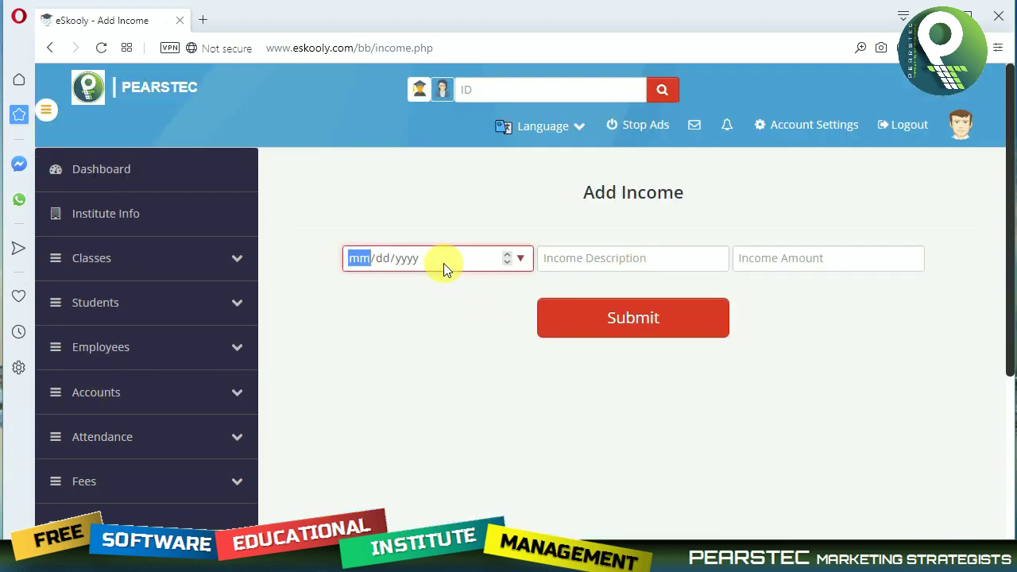
pyautogui.click(521, 259)
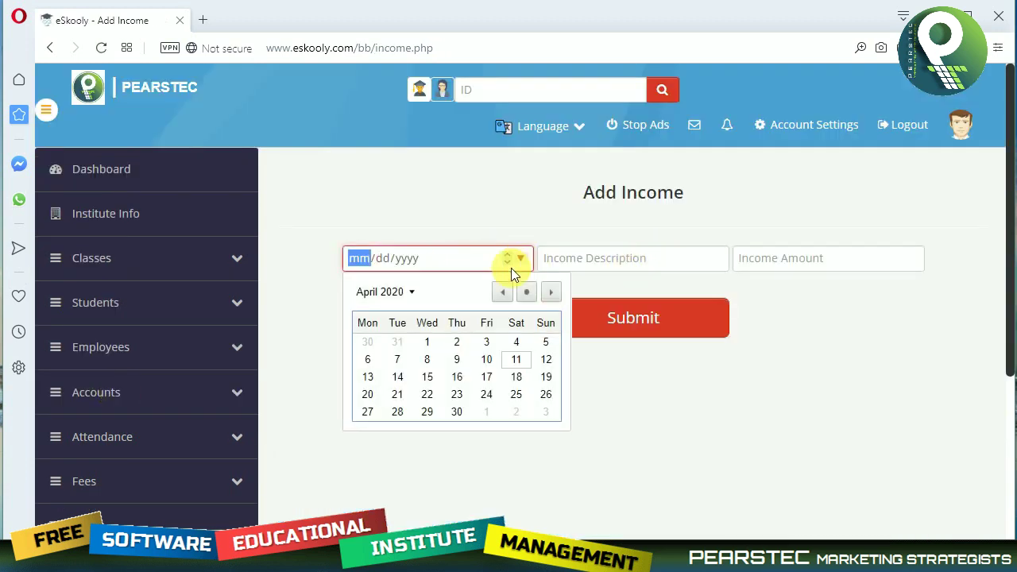
pyautogui.click(434, 344)
pyautogui.click(609, 269)
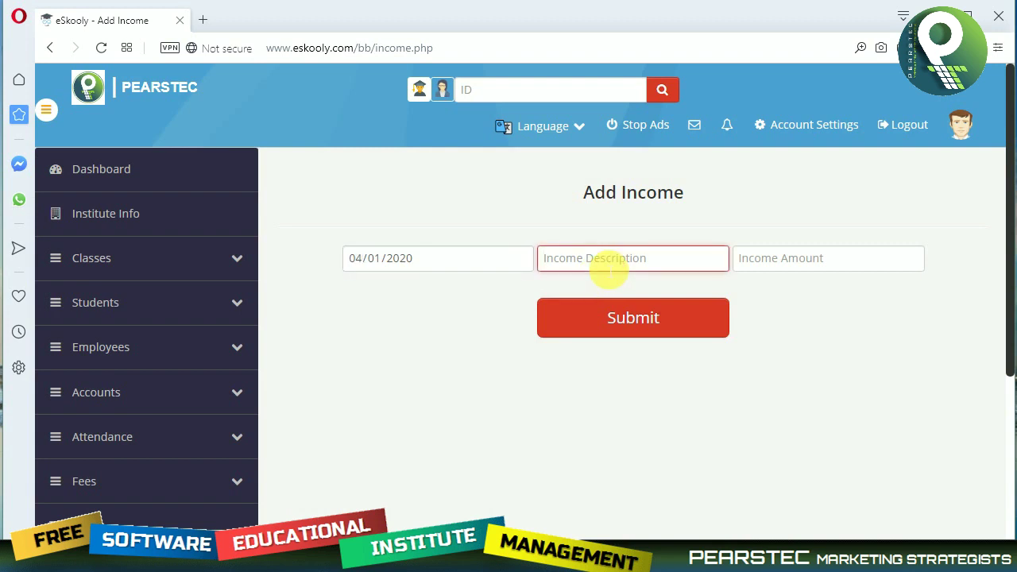
pyautogui.write('income detail')
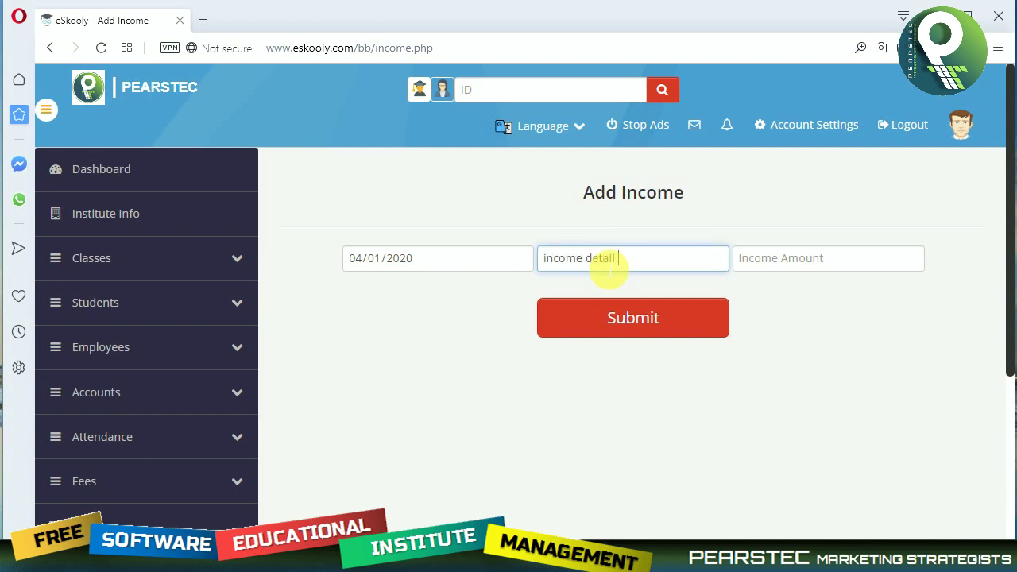
pyautogui.press('Tab')
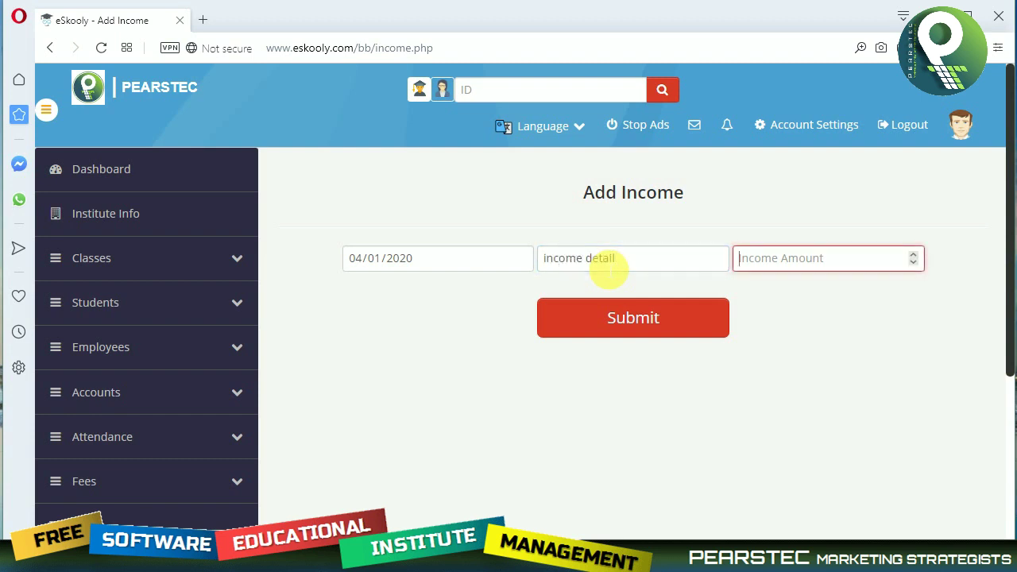
pyautogui.write('1500')
pyautogui.click(648, 316)
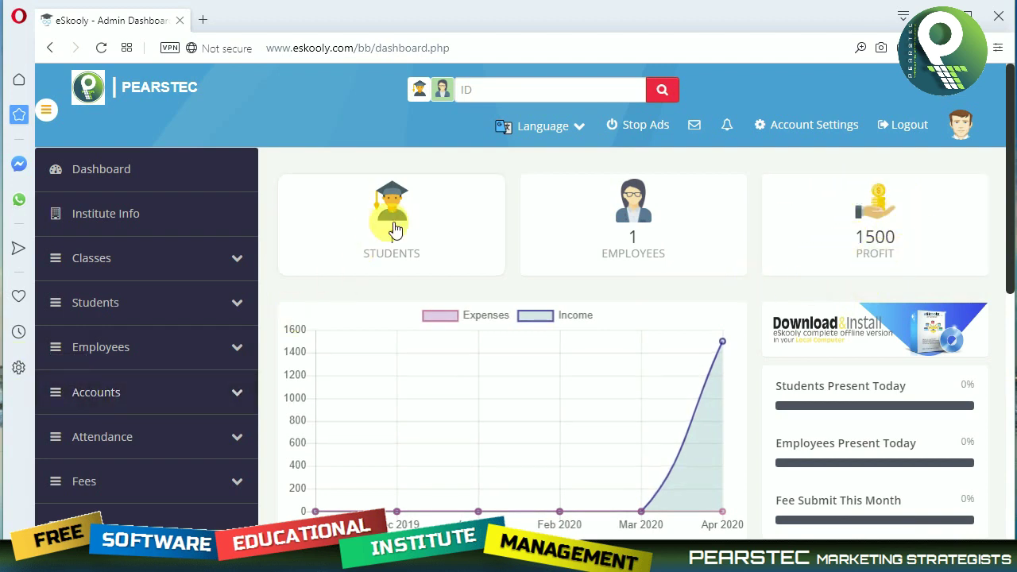
# Open Add Expense and submit a 150 Refeshment expense dated 04/11/2020.
pyautogui.scroll(-1, 128, 454)
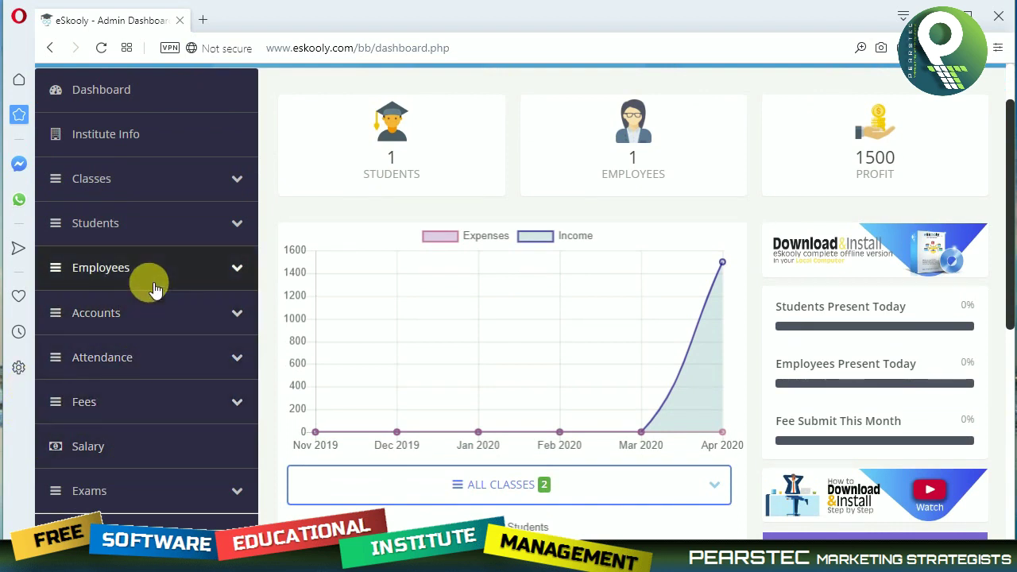
pyautogui.click(153, 315)
pyautogui.click(127, 426)
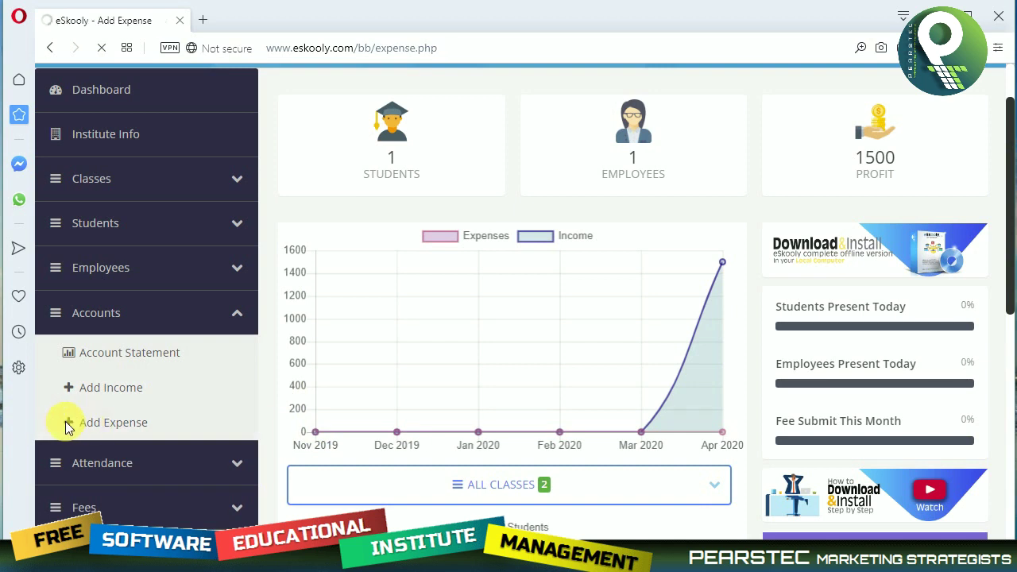
pyautogui.click(495, 265)
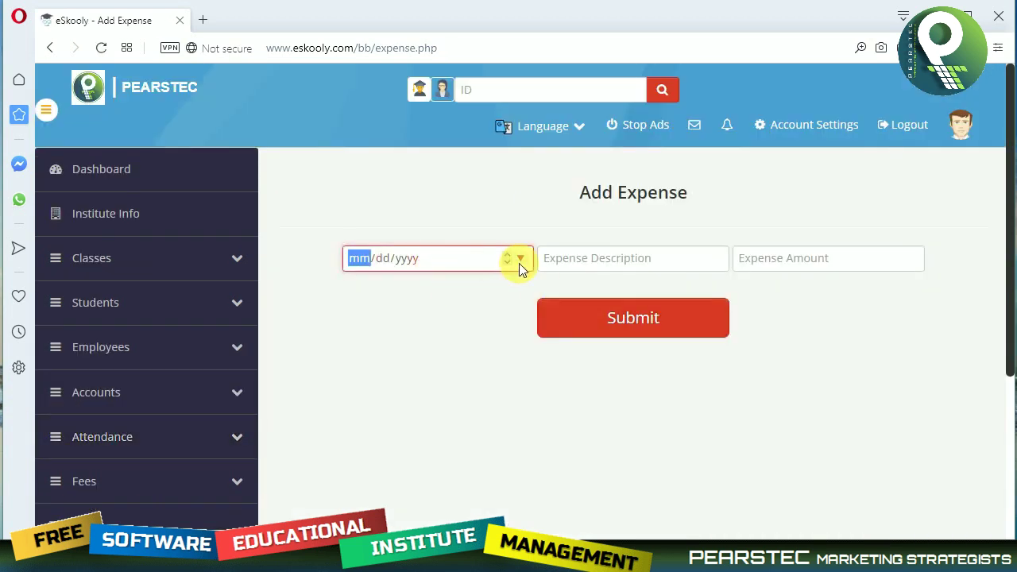
pyautogui.click(520, 261)
pyautogui.click(515, 361)
pyautogui.click(582, 269)
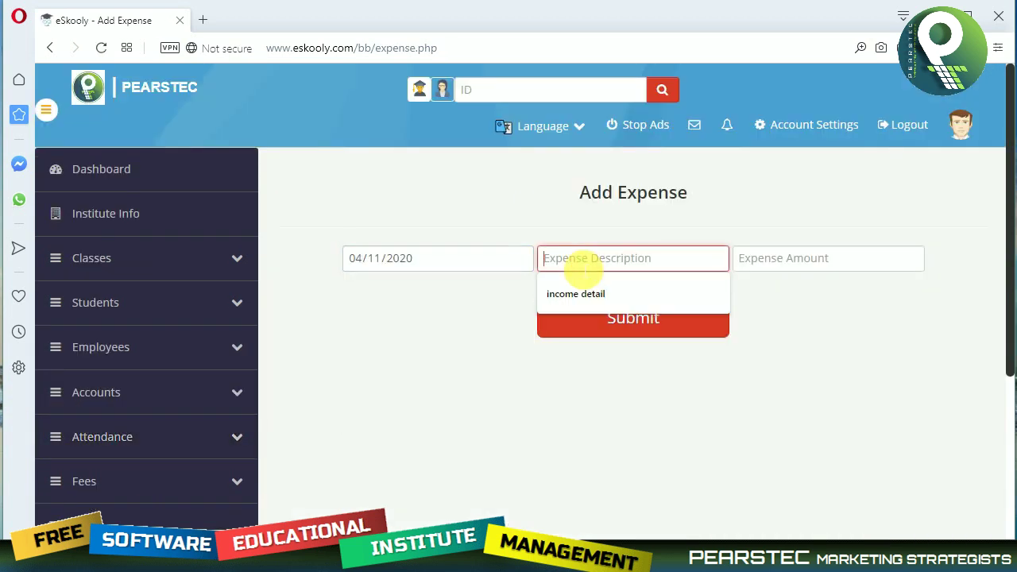
pyautogui.write('Refeshment')
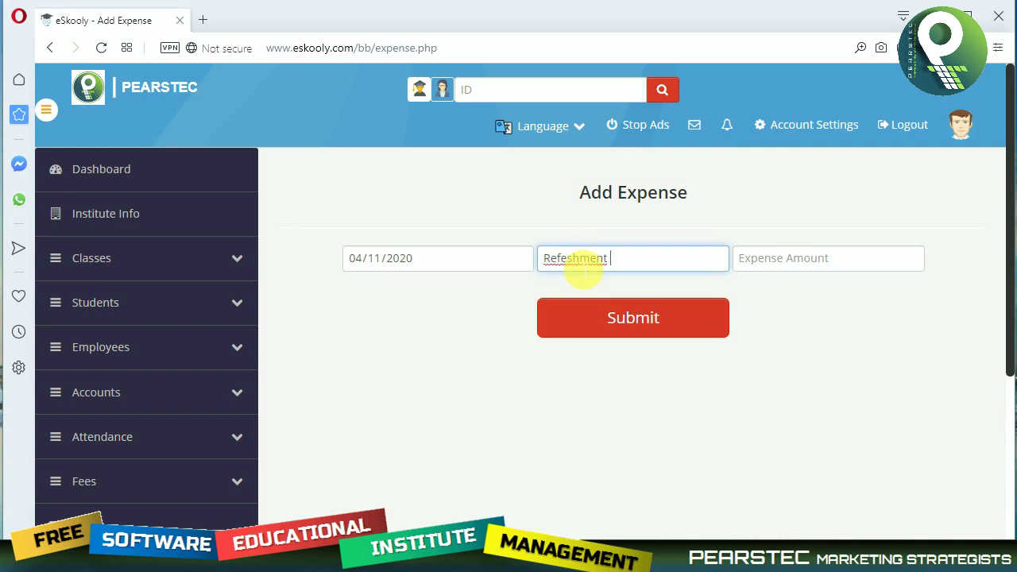
pyautogui.press('Tab')
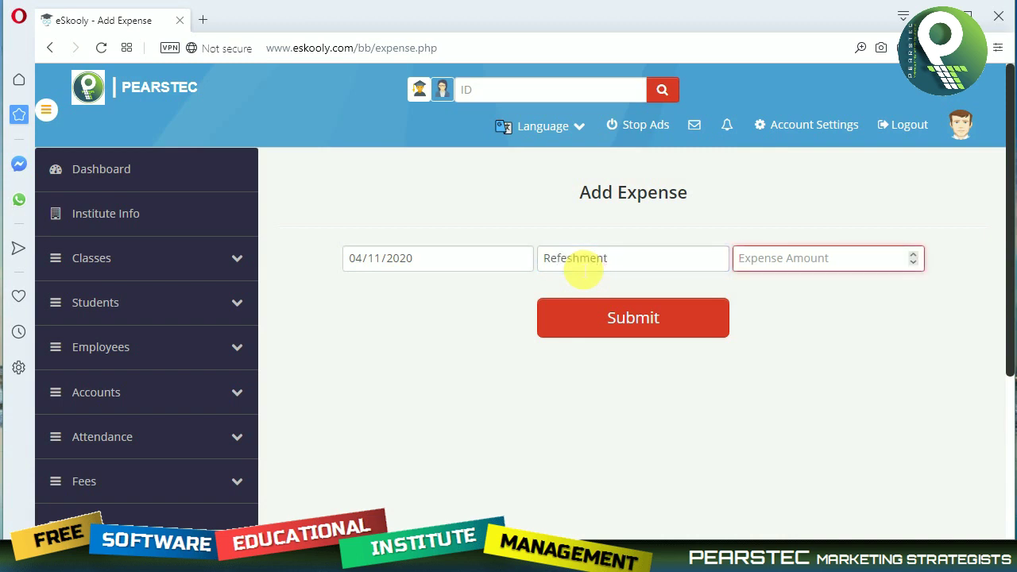
pyautogui.write('150')
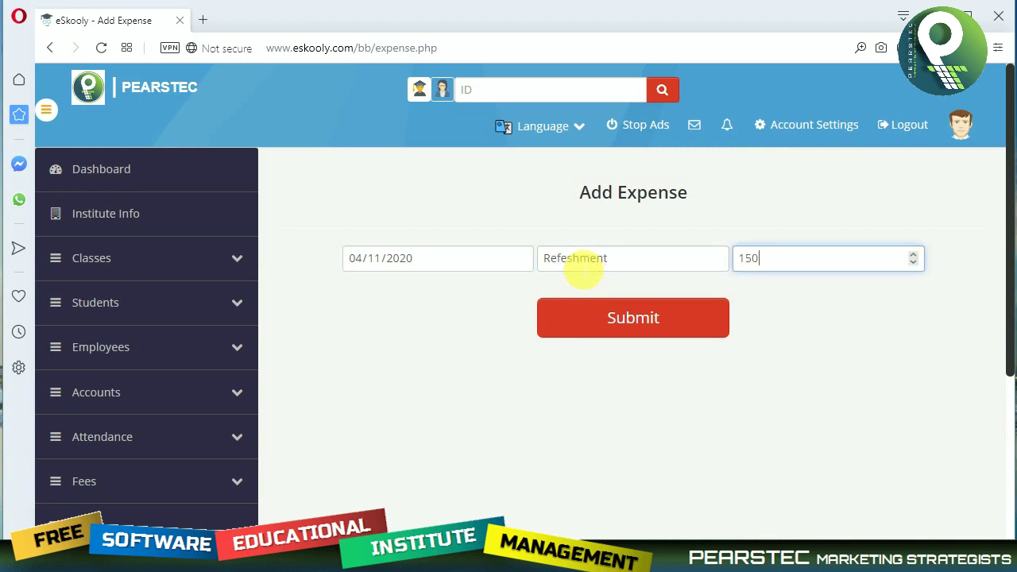
pyautogui.click(629, 324)
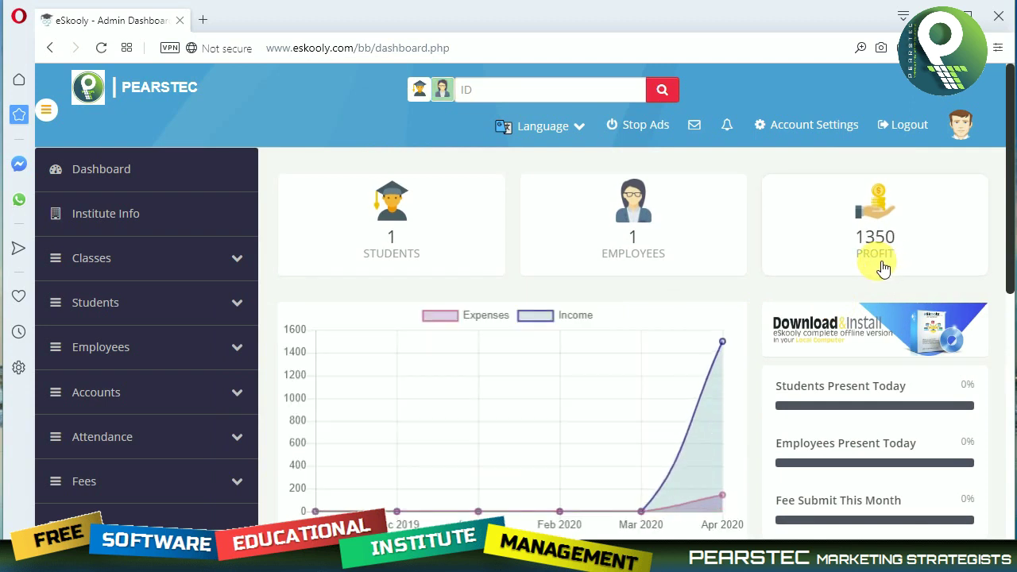
# Mark the Diploma in Computer Studies student present and save the attendance.
pyautogui.scroll(-2, 112, 473)
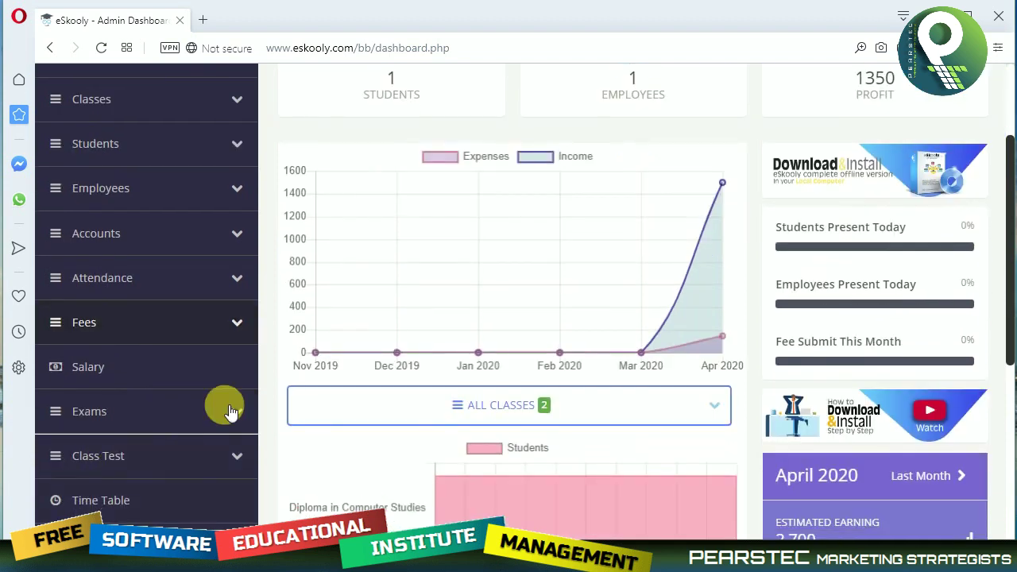
pyautogui.click(139, 287)
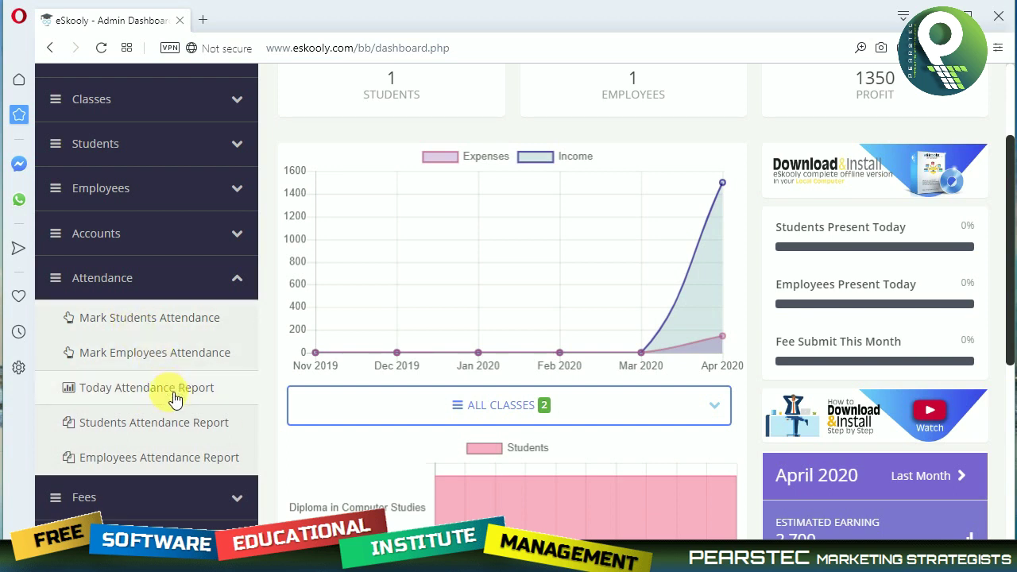
pyautogui.click(147, 329)
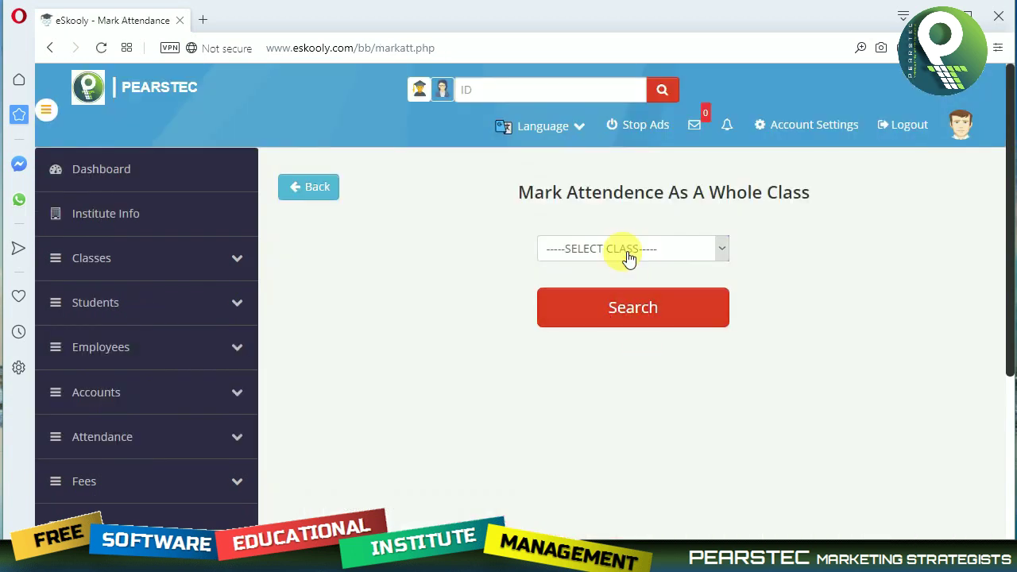
pyautogui.click(628, 256)
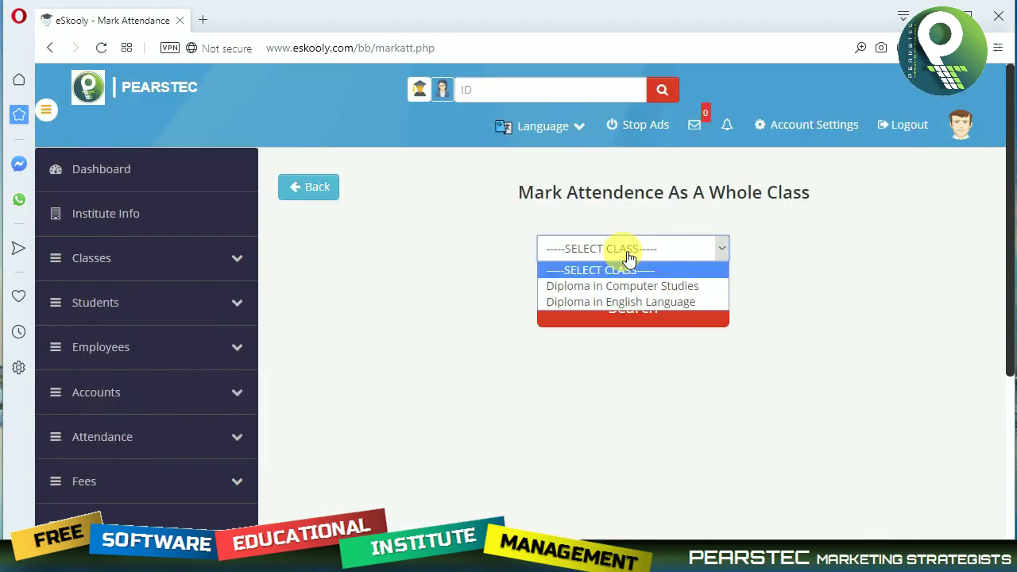
pyautogui.click(638, 288)
pyautogui.click(643, 315)
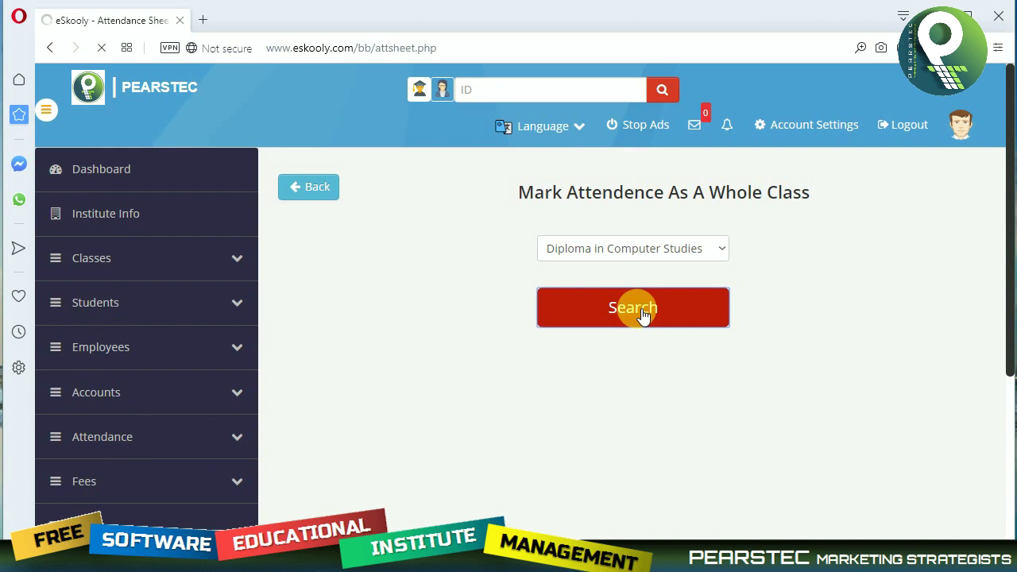
pyautogui.scroll(-2, 612, 350)
pyautogui.scroll(-1, 603, 371)
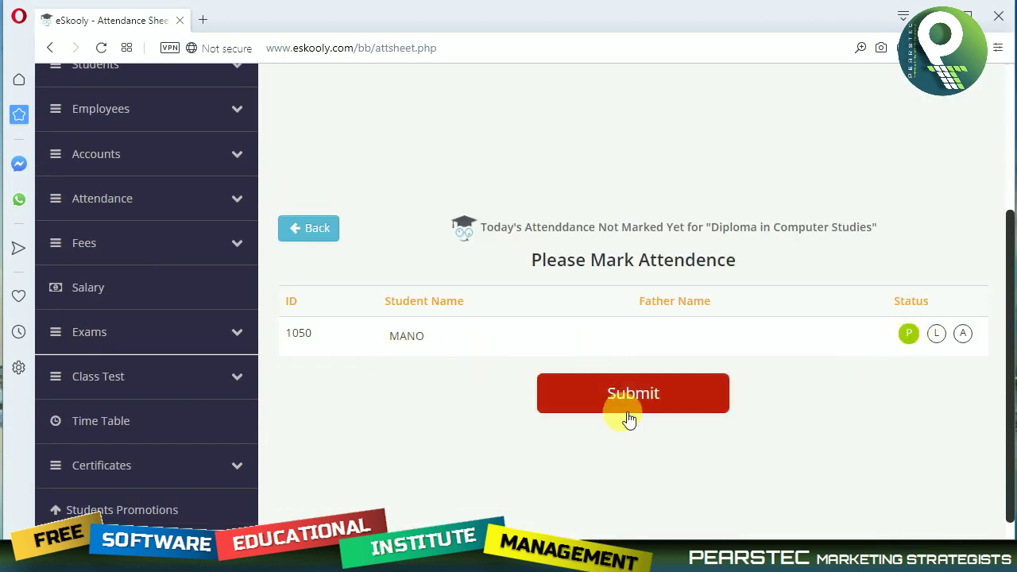
pyautogui.click(578, 393)
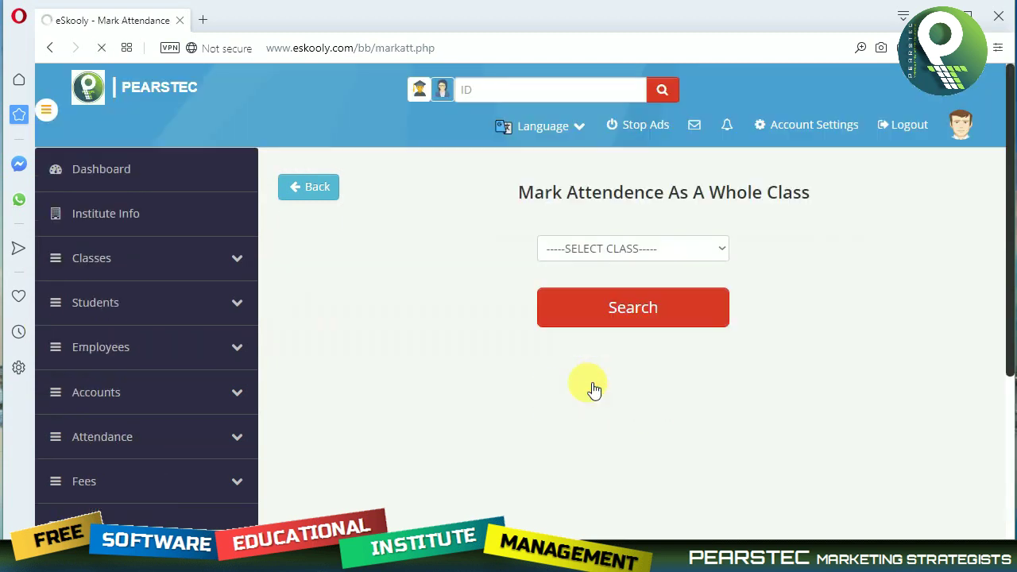
# Load Diploma in English Language's attendance sheet and dismiss the no-students warning.
pyautogui.click(643, 249)
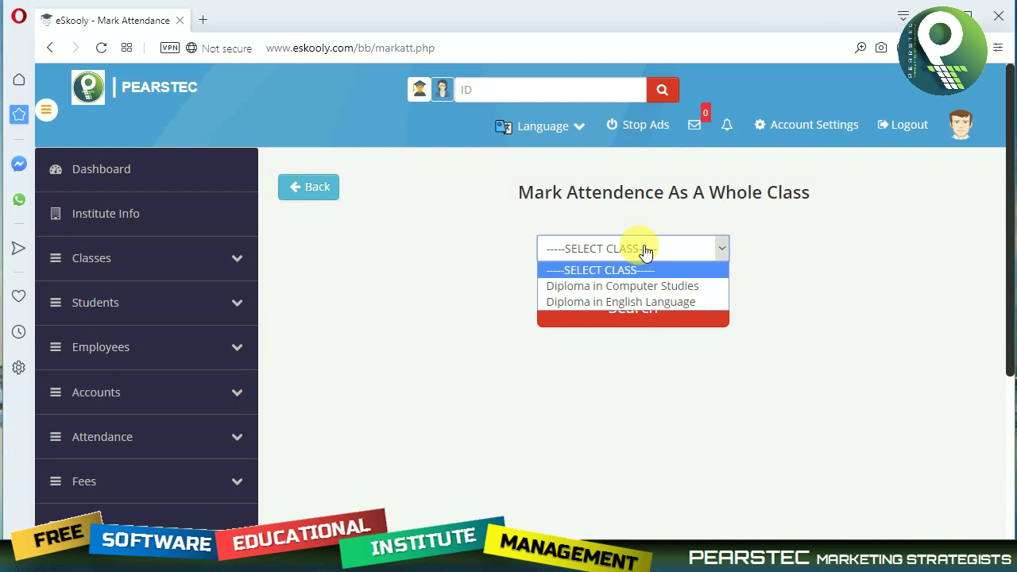
pyautogui.click(618, 302)
pyautogui.click(619, 309)
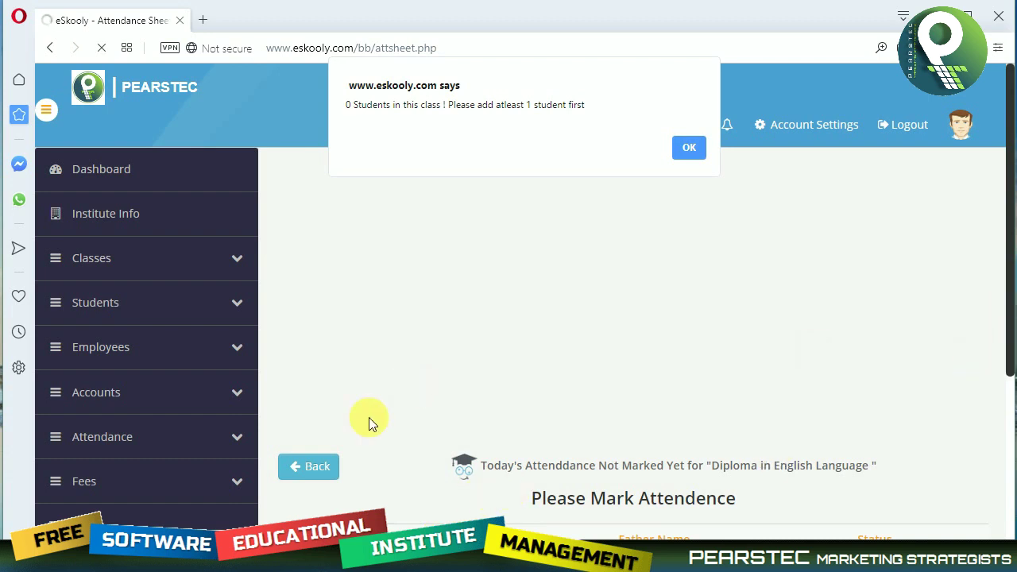
pyautogui.click(698, 145)
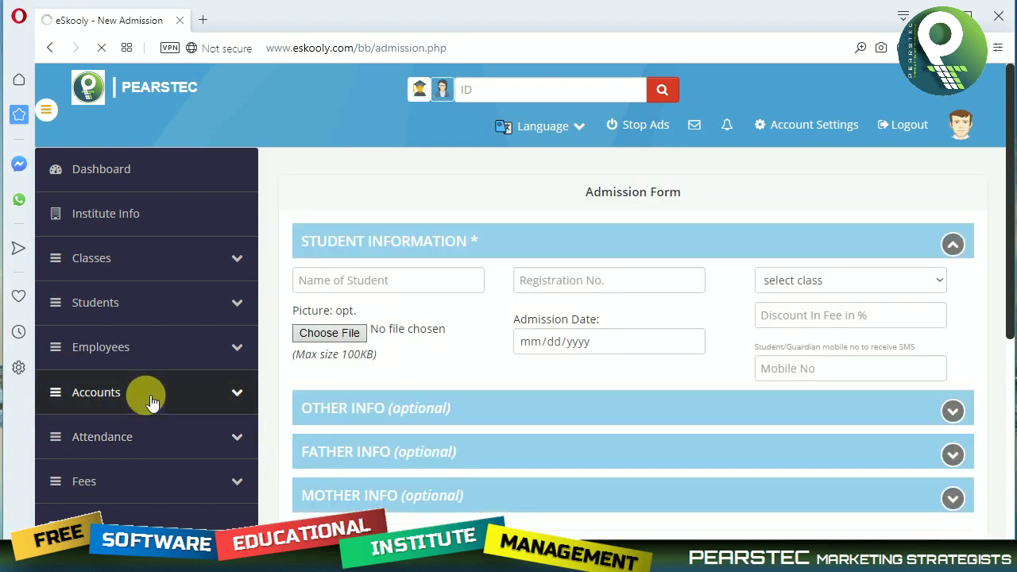
# Open the Add Income form under Accounts.
pyautogui.click(151, 402)
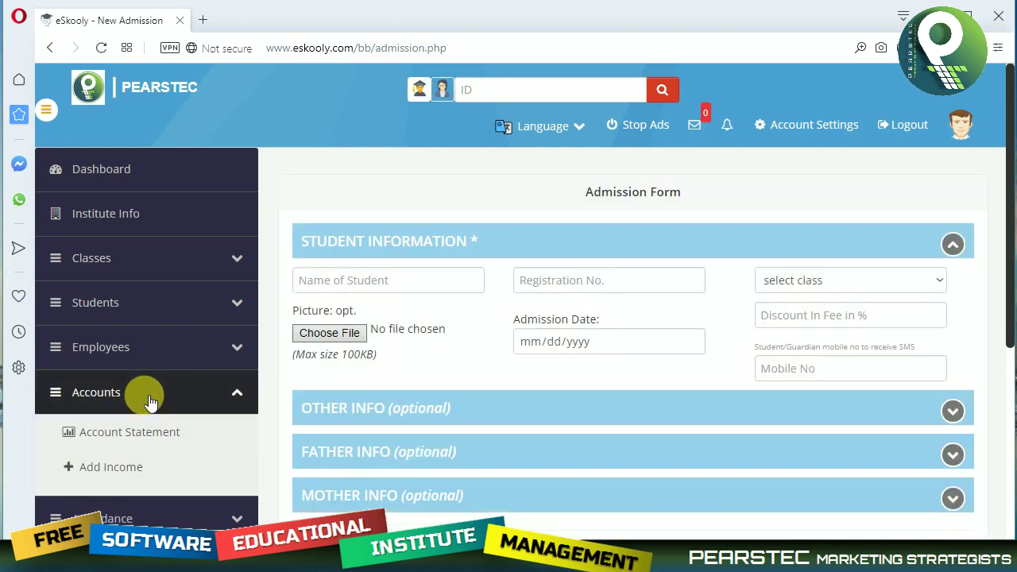
pyautogui.click(151, 401)
pyautogui.click(140, 394)
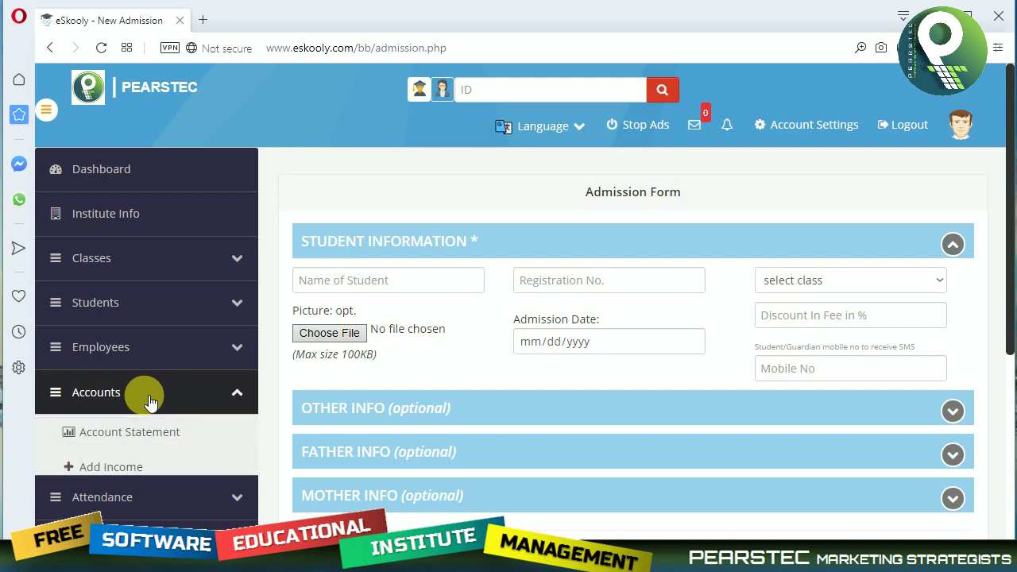
pyautogui.scroll(-2, 117, 472)
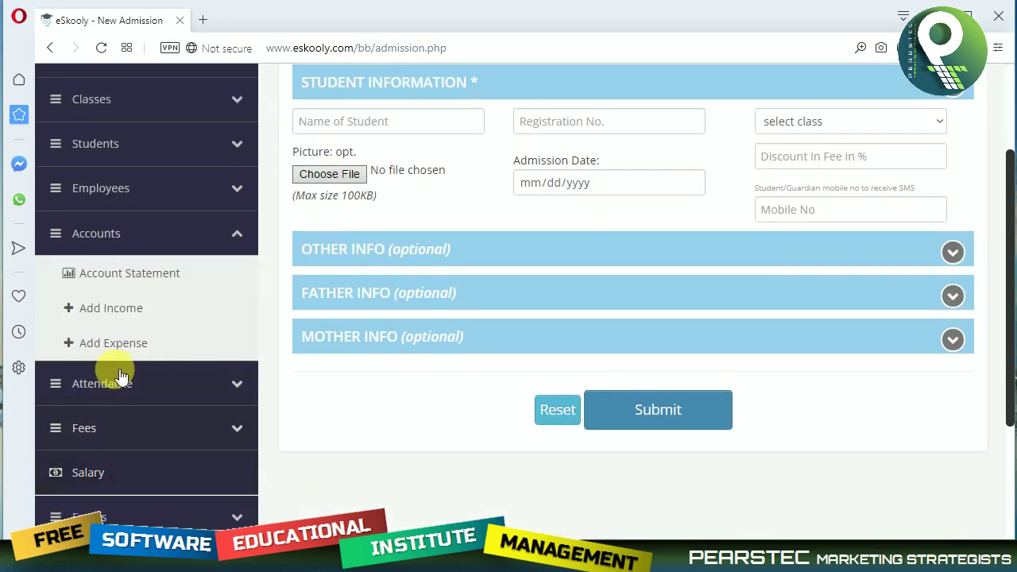
pyautogui.click(118, 313)
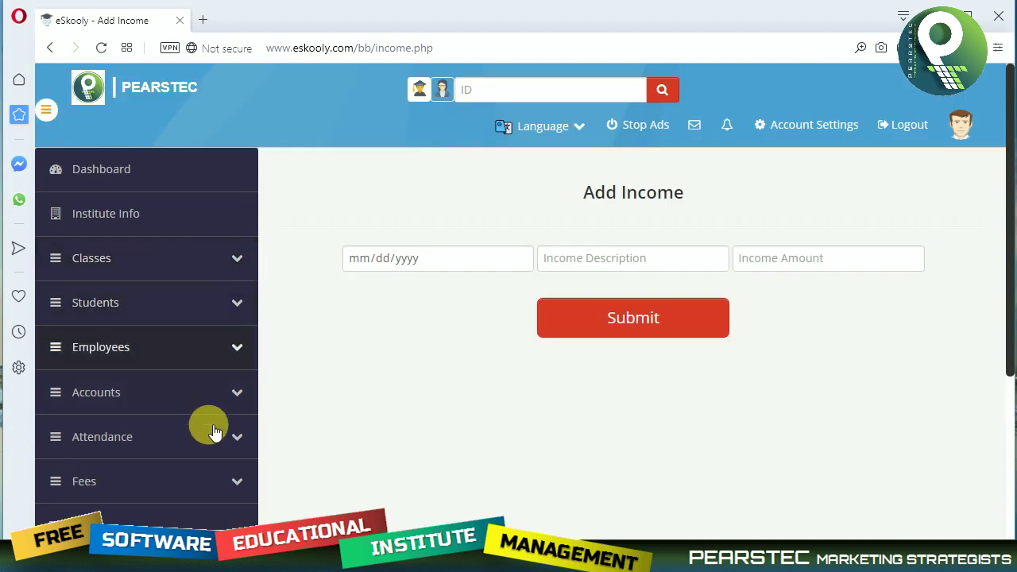
# Review the account statement showing 1350 net profit.
pyautogui.scroll(-1, 211, 425)
pyautogui.click(245, 312)
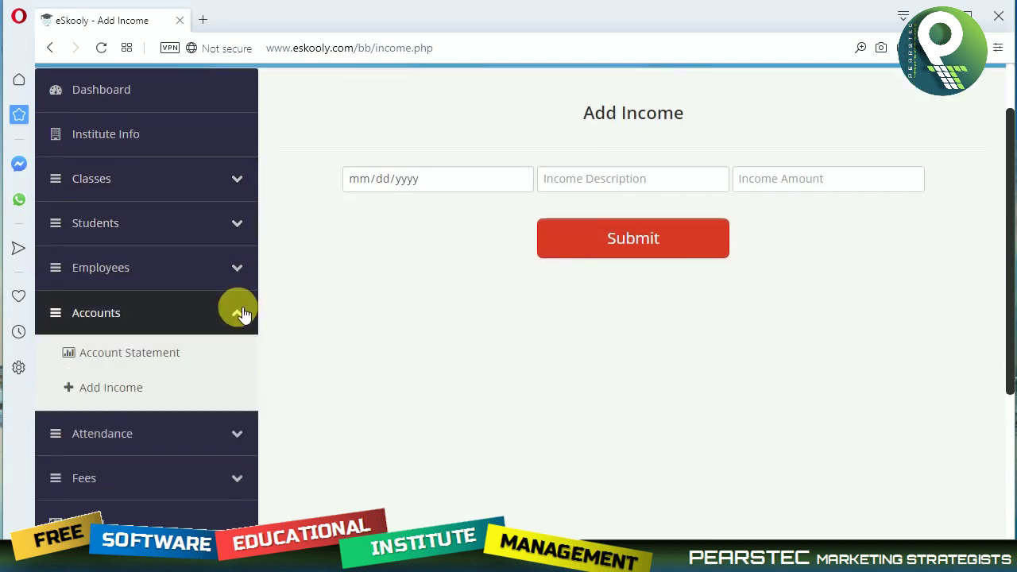
pyautogui.click(240, 310)
pyautogui.click(238, 318)
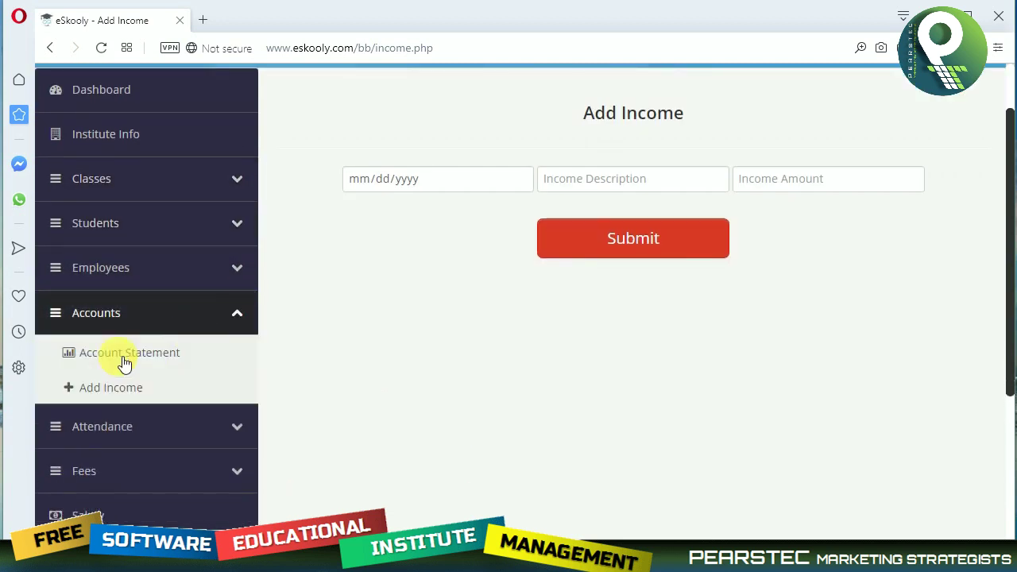
pyautogui.click(122, 359)
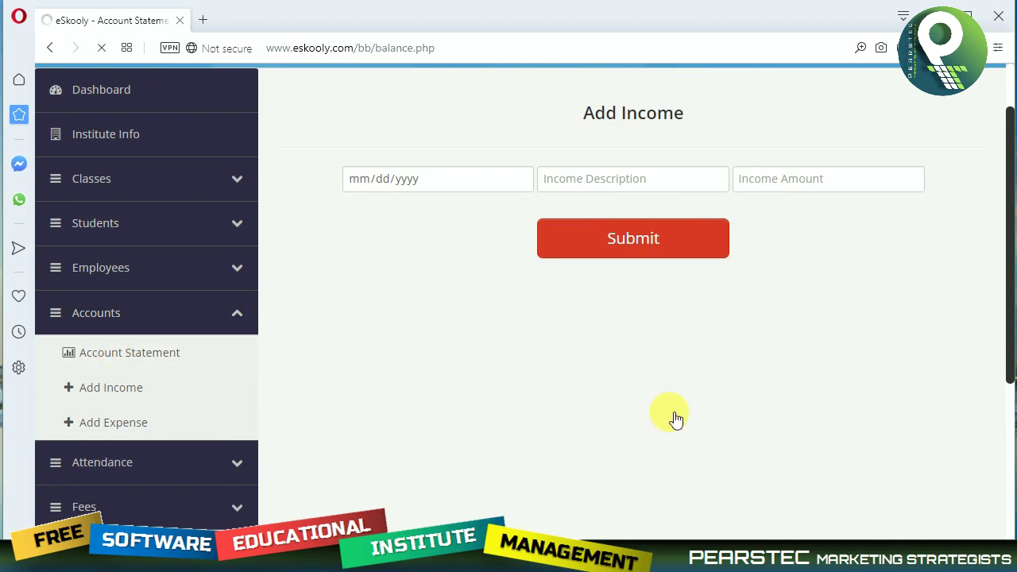
pyautogui.scroll(-3, 669, 409)
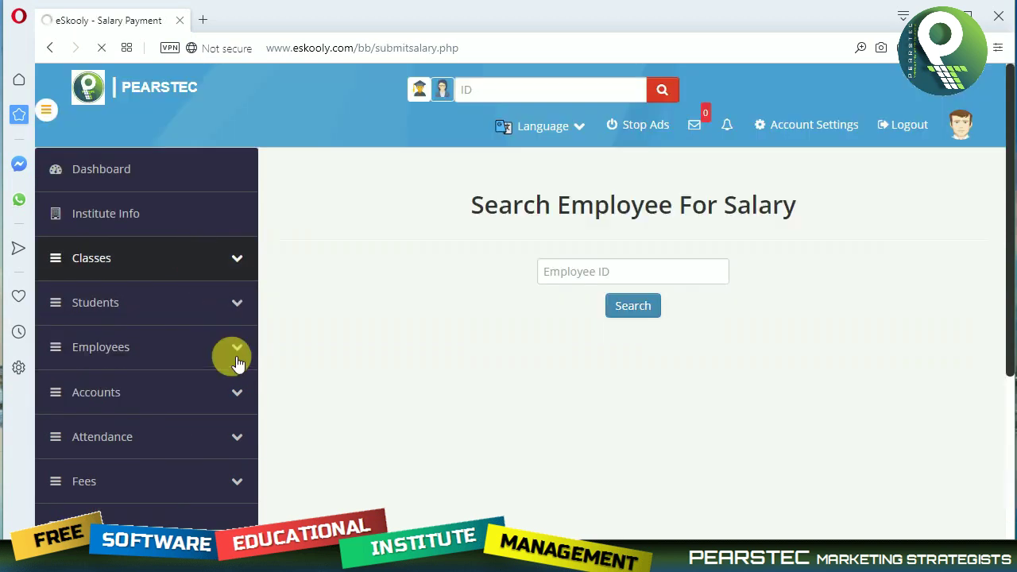
pyautogui.scroll(-2, 214, 397)
pyautogui.click(188, 317)
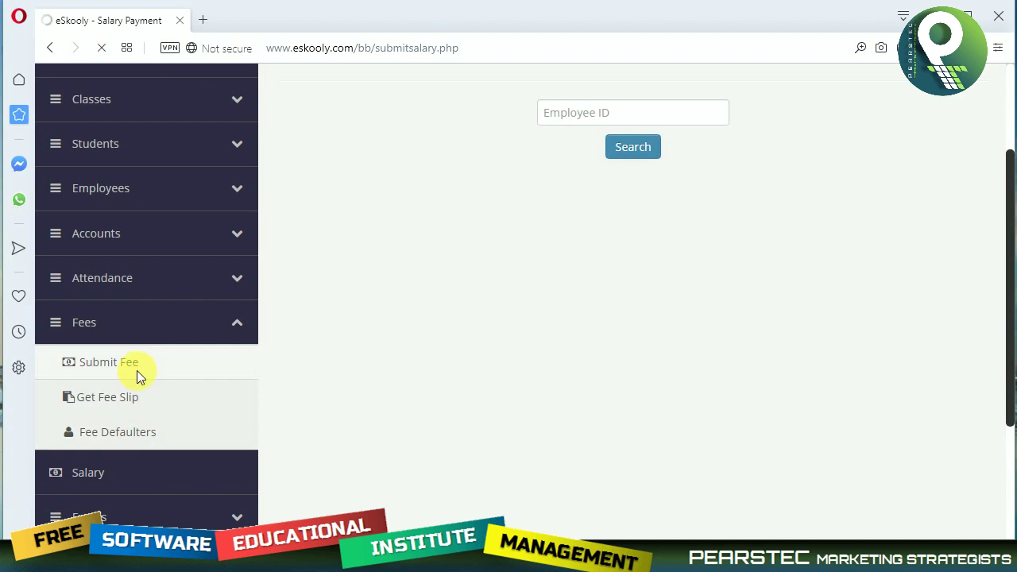
# Load the fee form for Diploma in Computer Studies' only student.
pyautogui.click(618, 219)
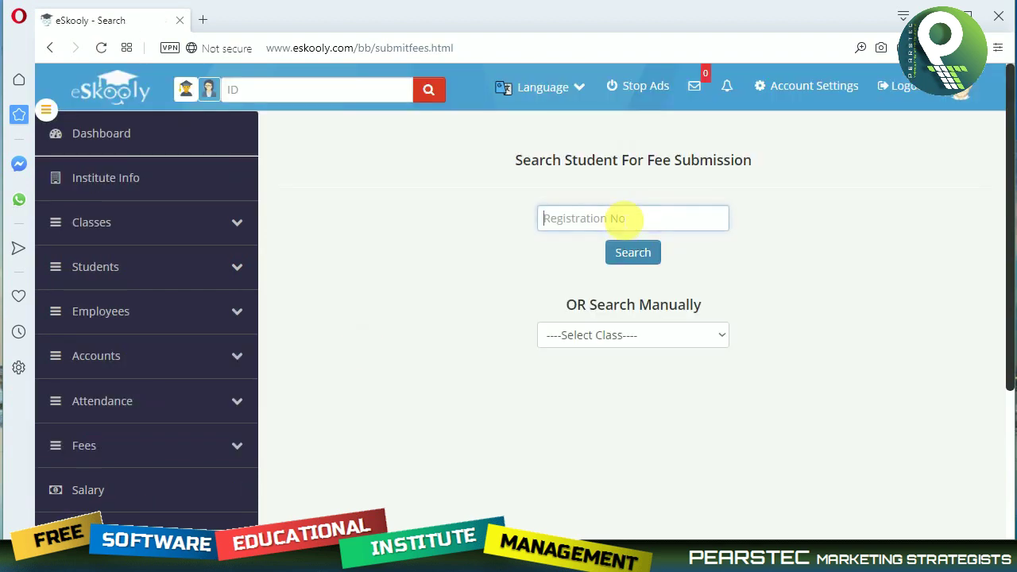
pyautogui.click(628, 336)
pyautogui.click(630, 373)
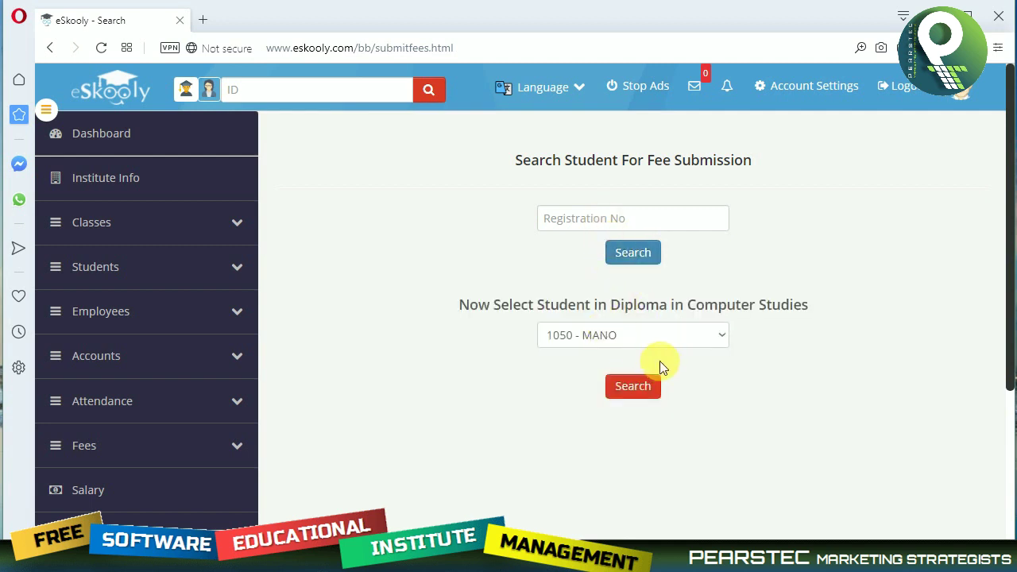
pyautogui.click(668, 336)
pyautogui.click(651, 357)
pyautogui.click(648, 391)
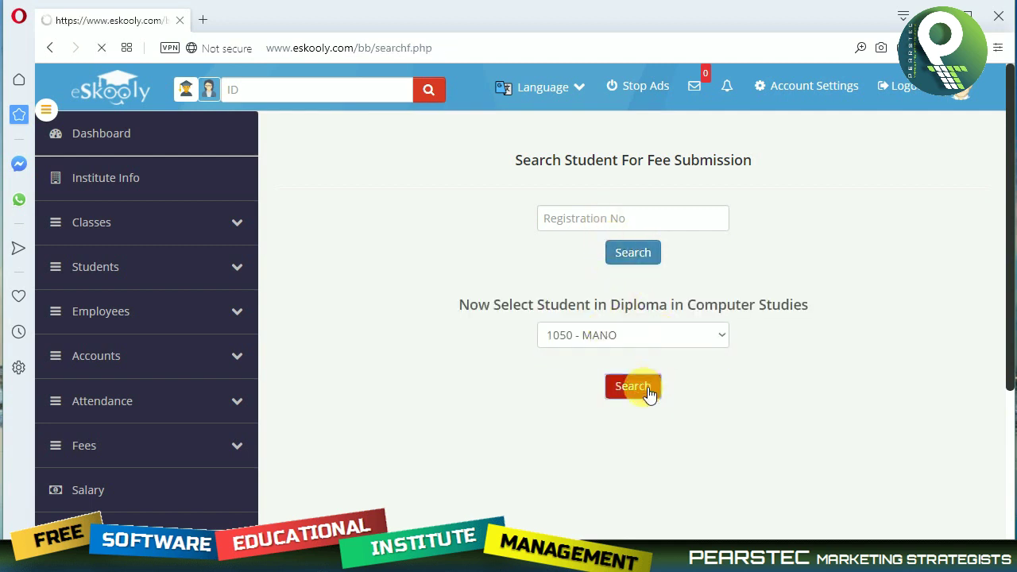
# Submit the 2700 fee for April 2020, dated 04/11/2020.
pyautogui.scroll(-4, 648, 392)
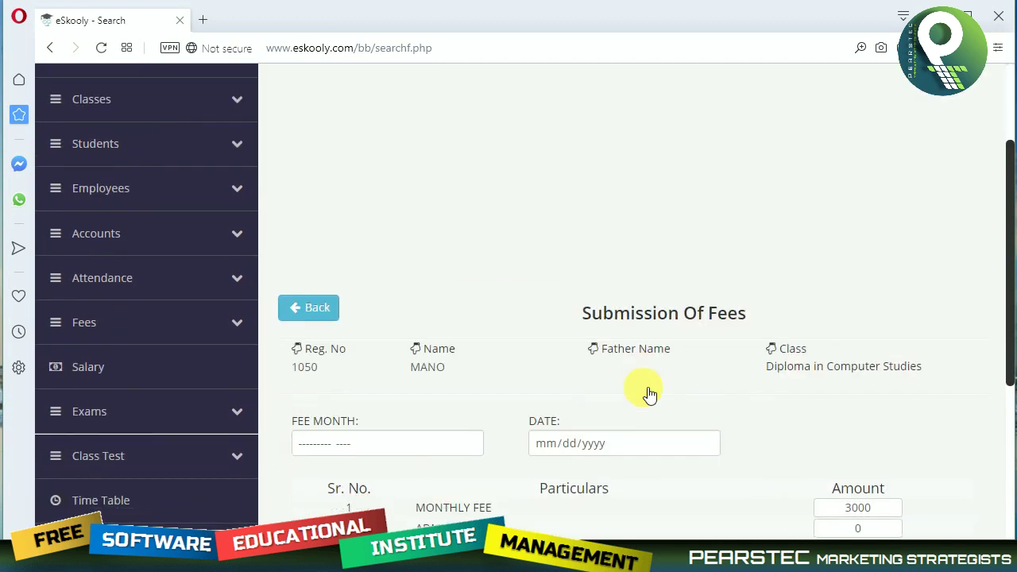
pyautogui.click(414, 279)
pyautogui.click(470, 286)
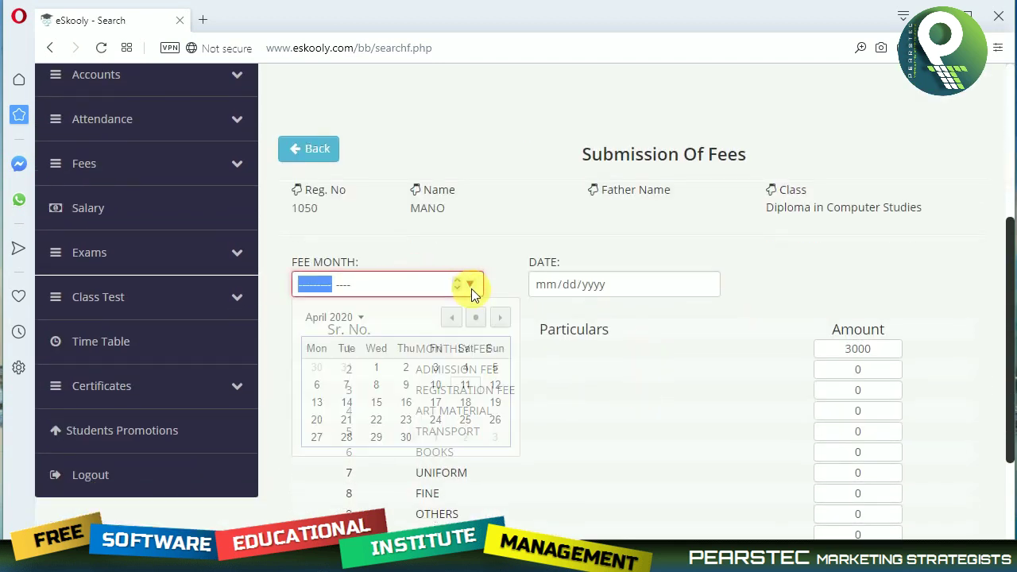
pyautogui.click(464, 385)
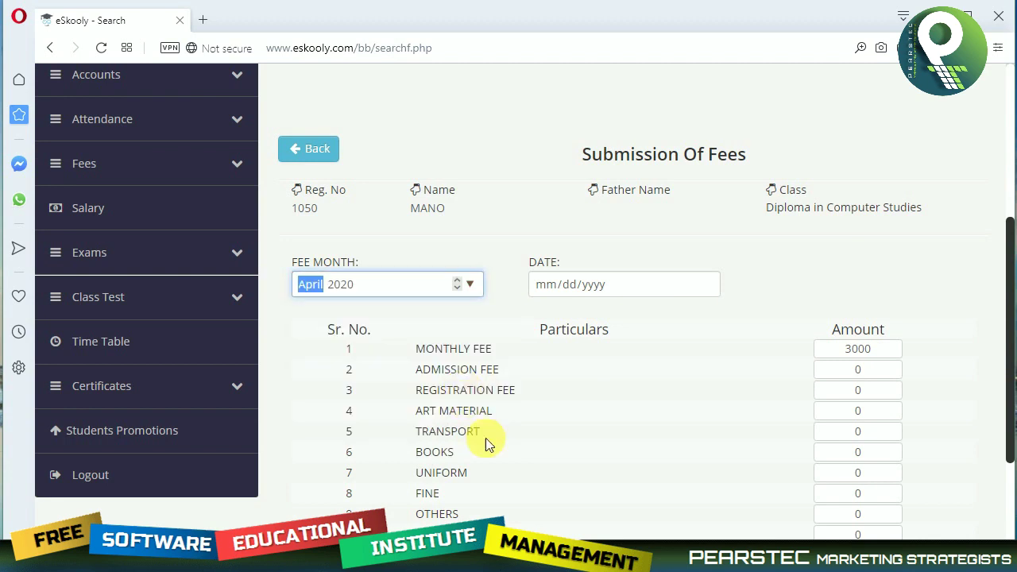
pyautogui.click(605, 290)
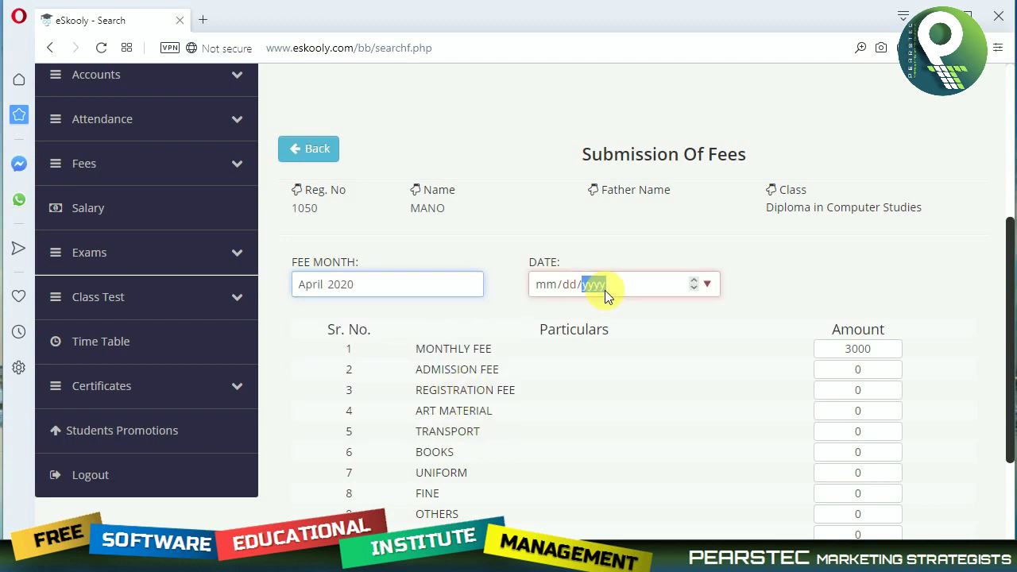
pyautogui.click(707, 286)
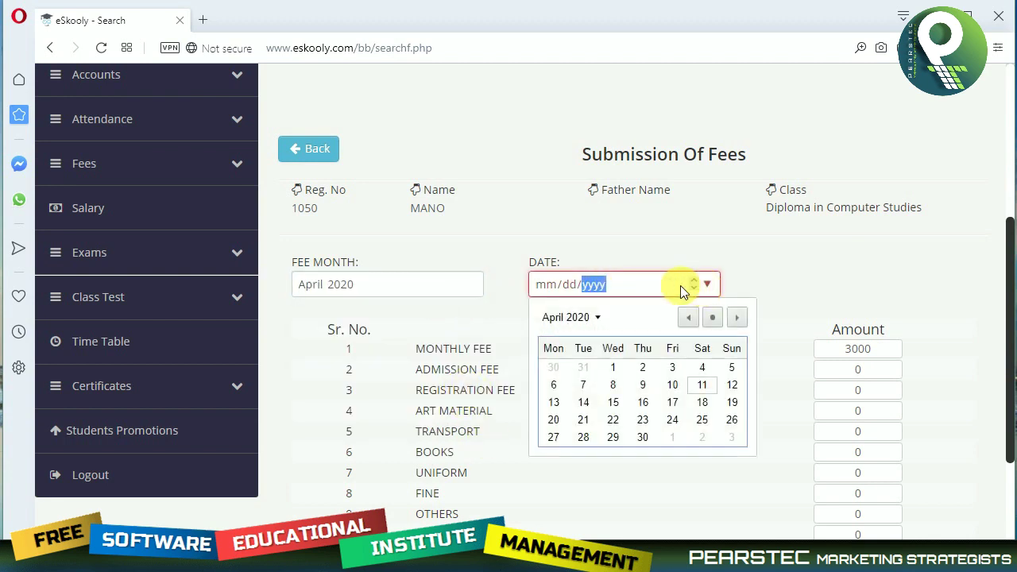
pyautogui.click(699, 386)
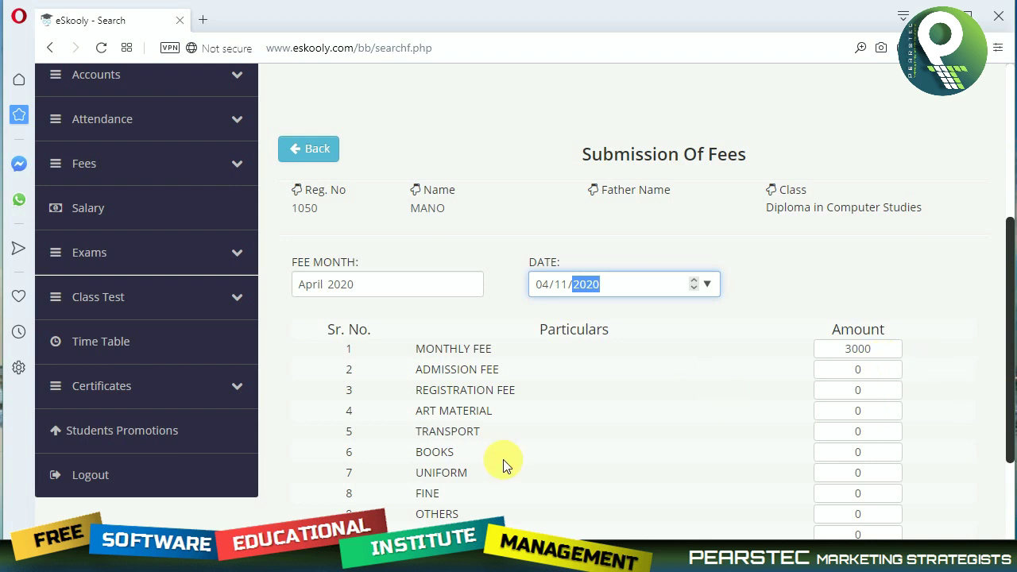
pyautogui.scroll(-2, 754, 387)
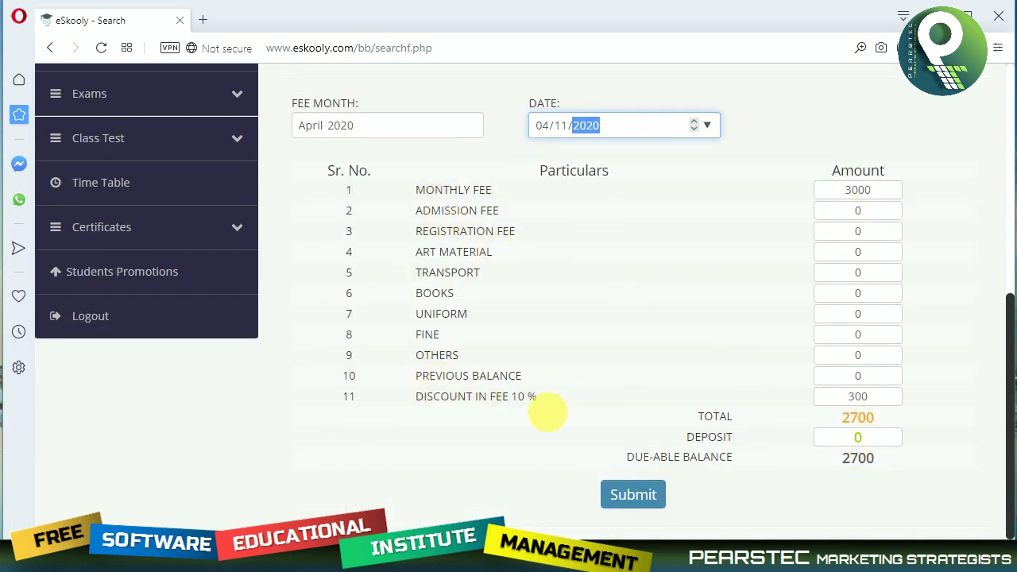
pyautogui.click(658, 495)
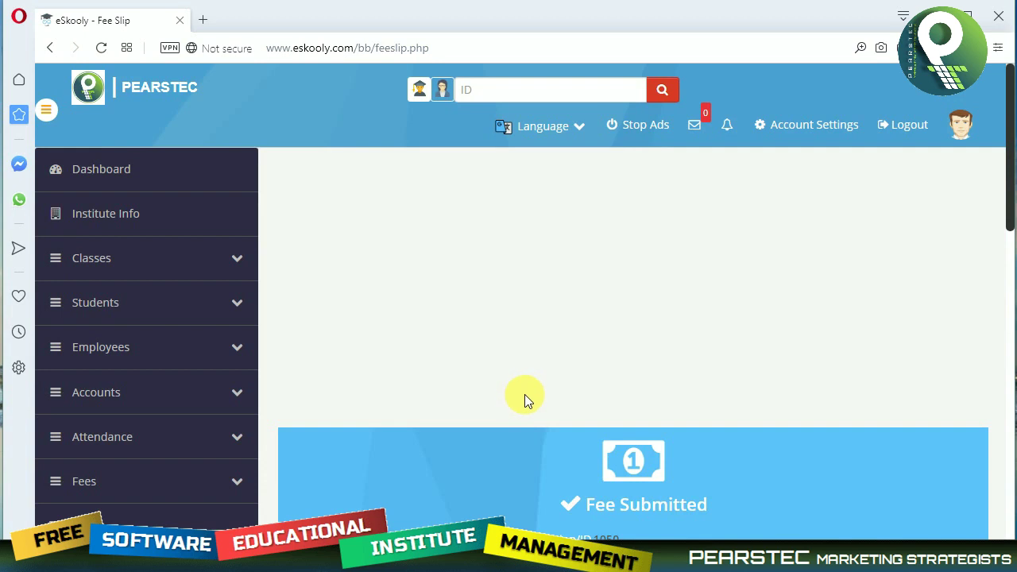
# Print the fee slip using Microsoft Print to PDF.
pyautogui.scroll(-3, 538, 397)
pyautogui.click(633, 465)
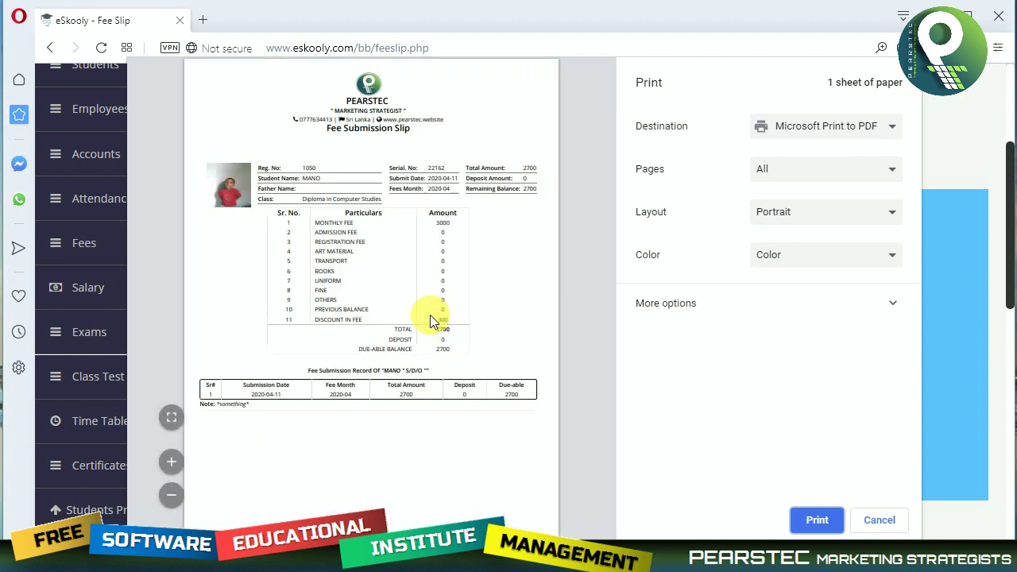
pyautogui.click(825, 523)
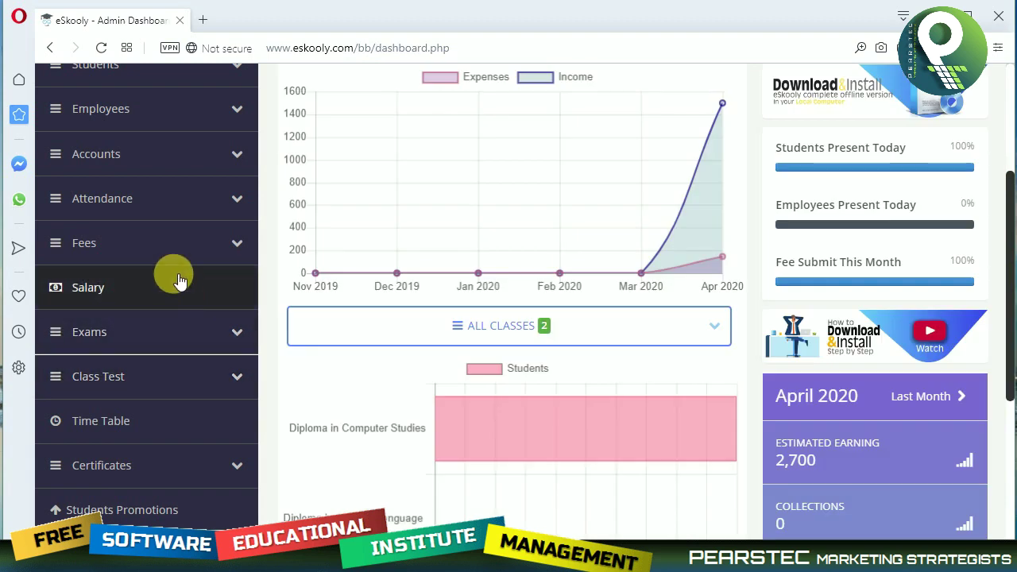
# Pass through the Salary page under Fees, then open the New Exam form from Exams.
pyautogui.click(175, 252)
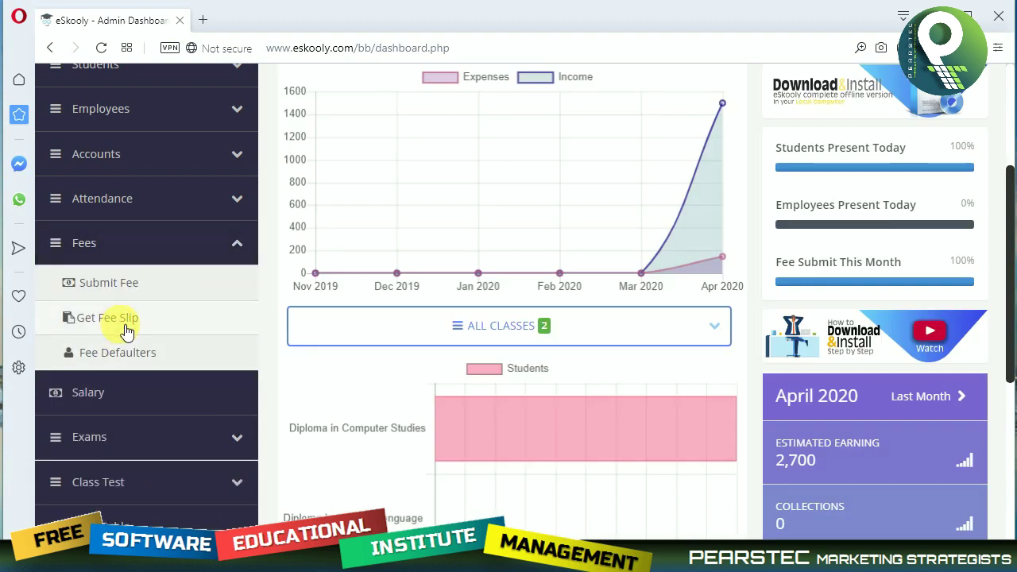
pyautogui.click(128, 395)
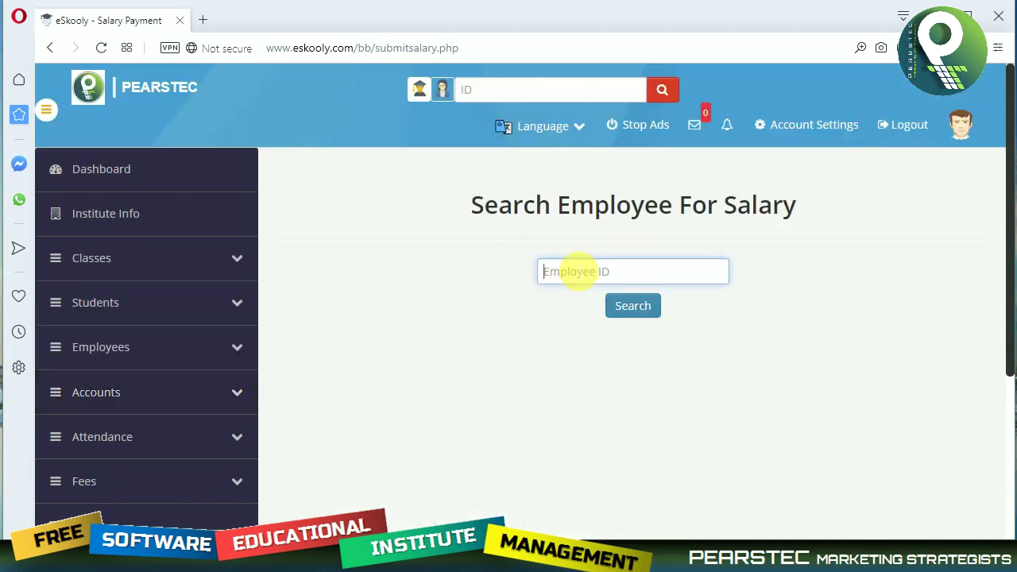
pyautogui.scroll(-2, 177, 488)
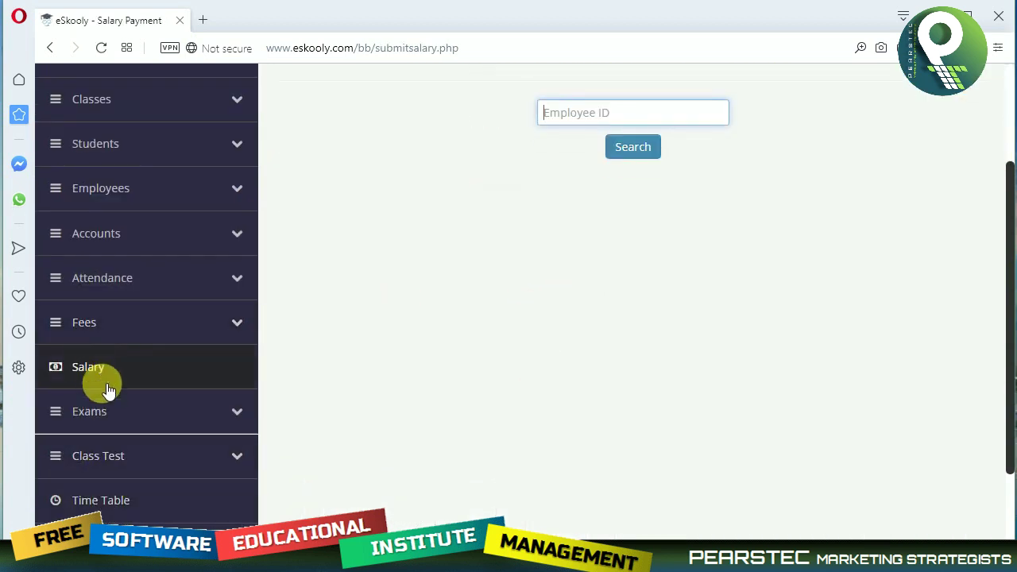
pyautogui.click(118, 416)
pyautogui.scroll(-1, 151, 445)
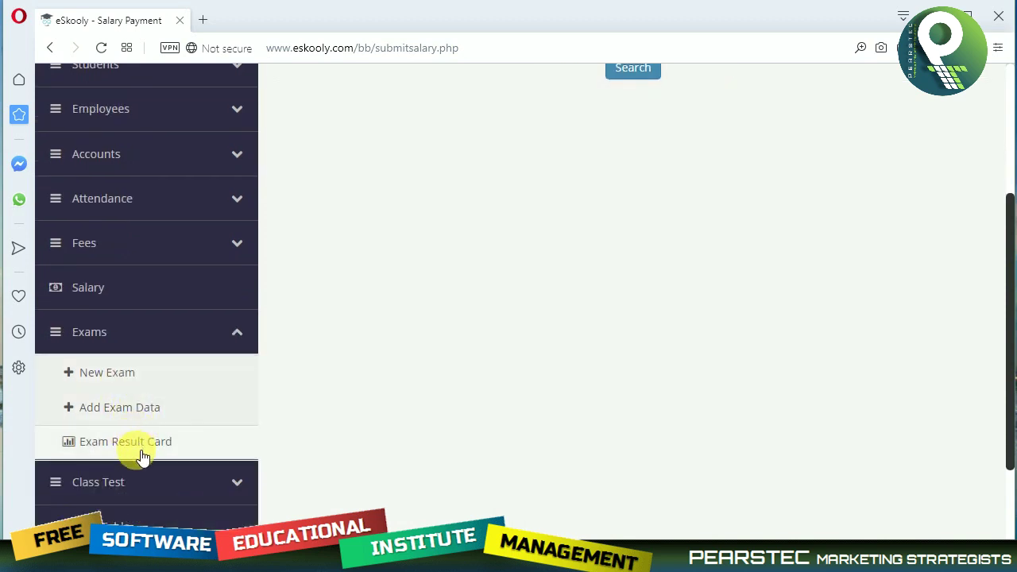
pyautogui.click(119, 374)
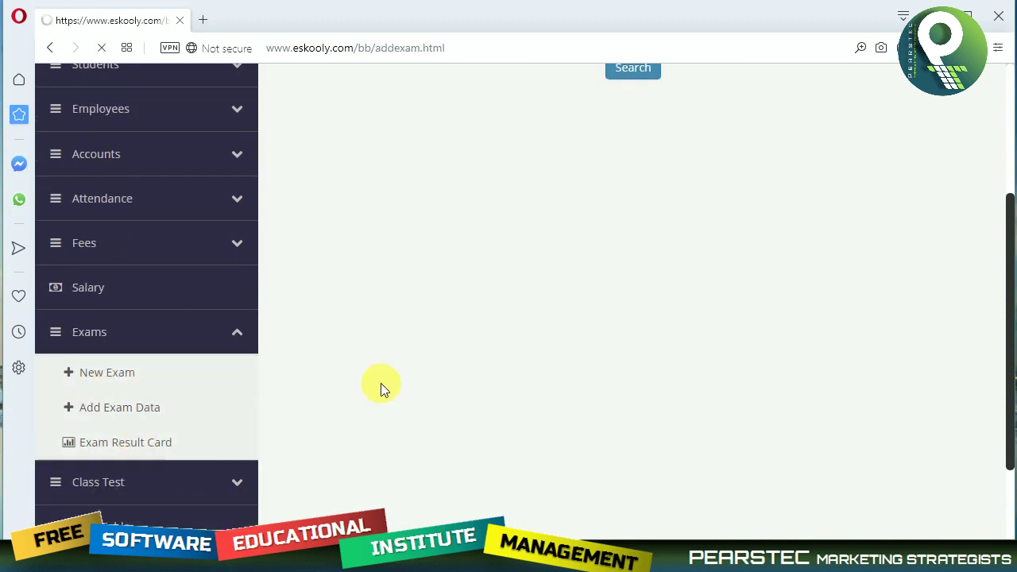
# Create the 'Writing' exam with start date 04/11/2020 and end date 04/12/2020.
pyautogui.click(636, 222)
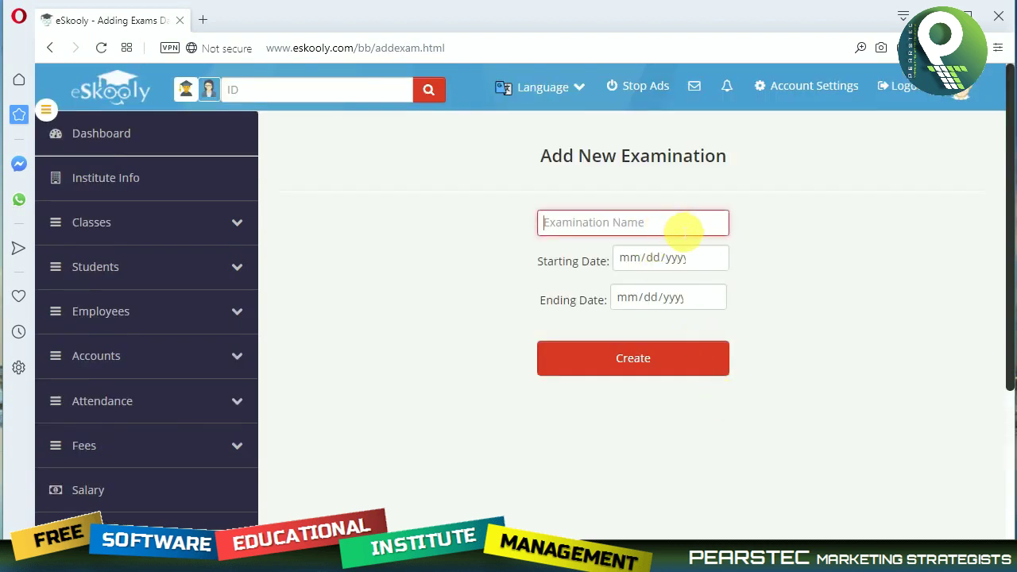
pyautogui.write('Writing')
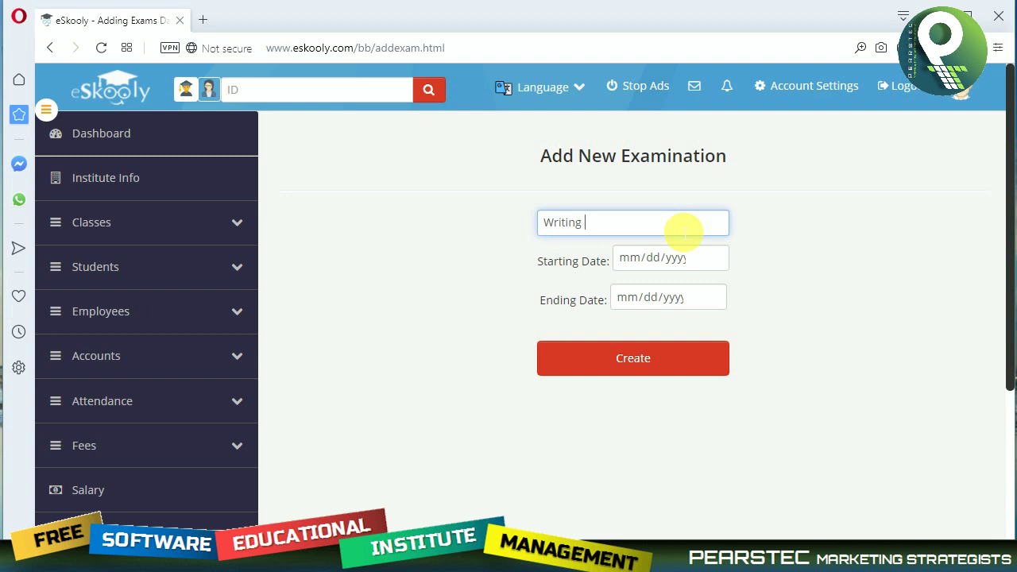
pyautogui.press('Tab')
pyautogui.click(718, 256)
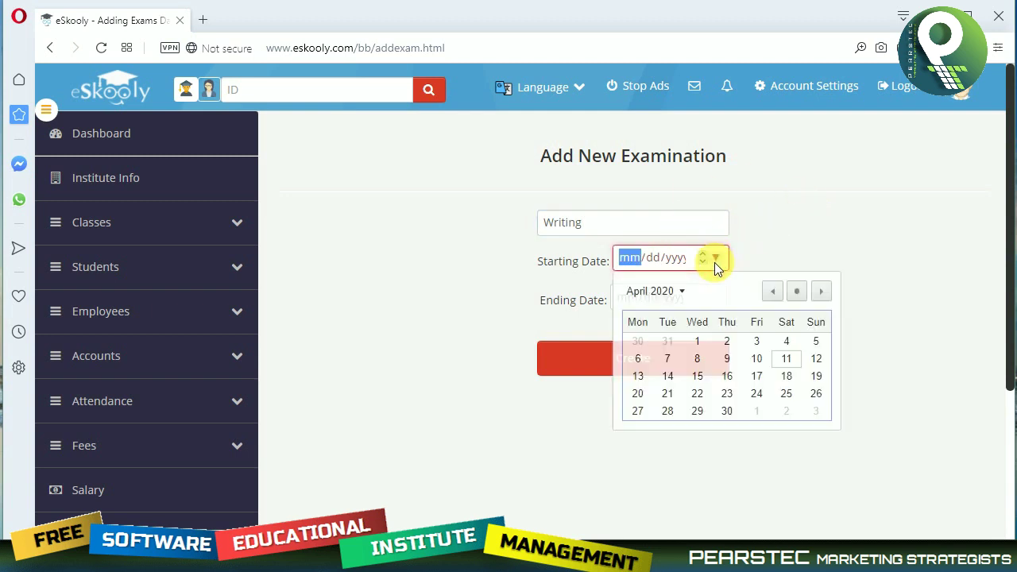
pyautogui.click(786, 359)
pyautogui.click(701, 300)
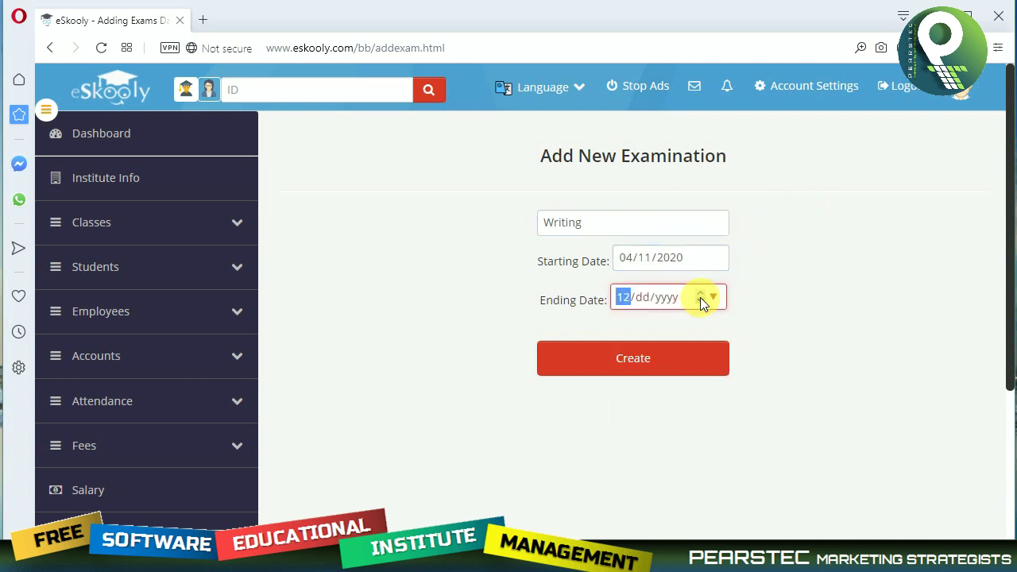
pyautogui.click(713, 298)
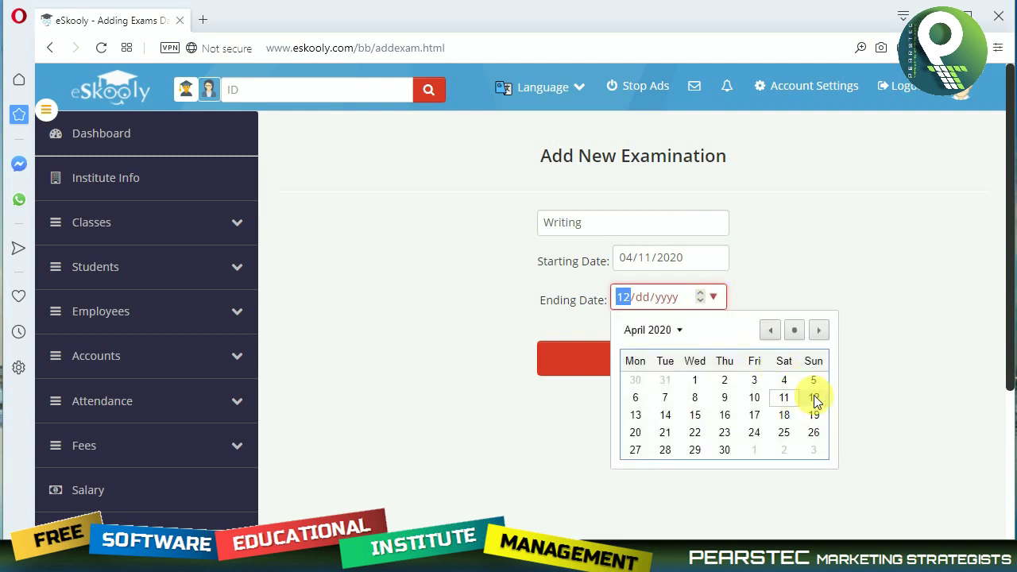
pyautogui.click(813, 396)
pyautogui.click(613, 357)
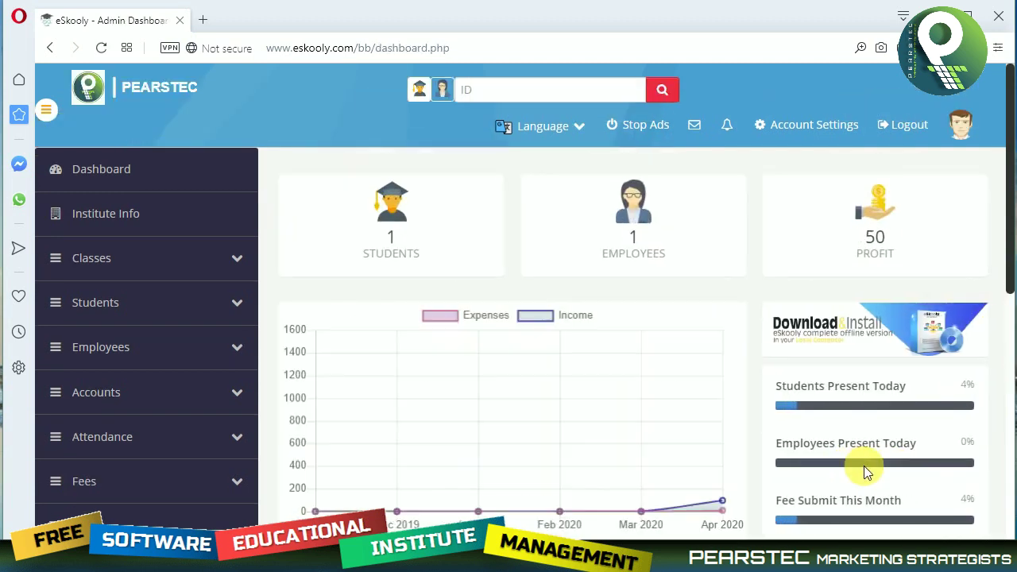
# Expand ALL CLASSES on the dashboard, scroll through the classes, then expand Certificates in the sidebar.
pyautogui.scroll(-2, 691, 409)
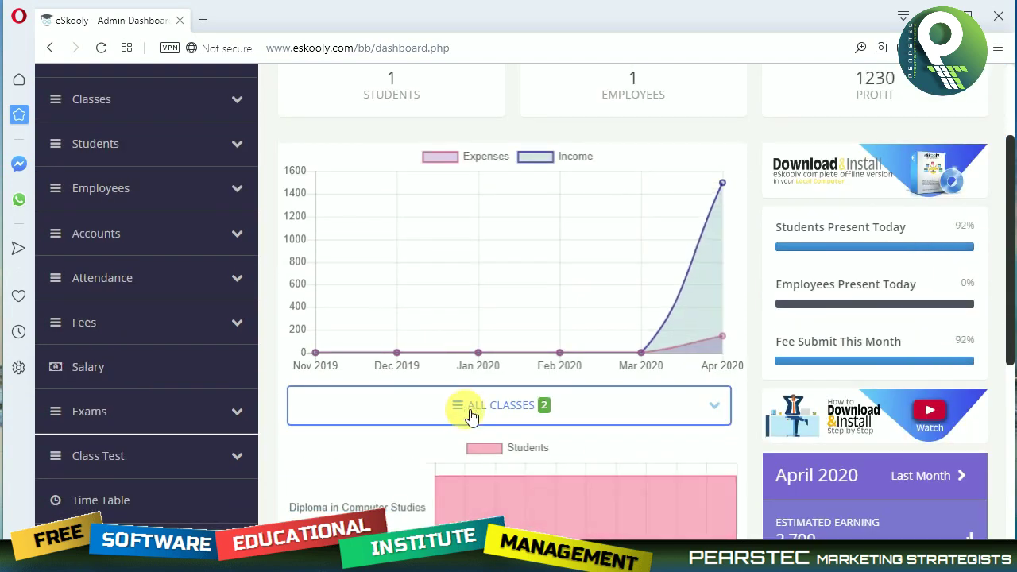
pyautogui.click(537, 415)
pyautogui.scroll(-2, 620, 432)
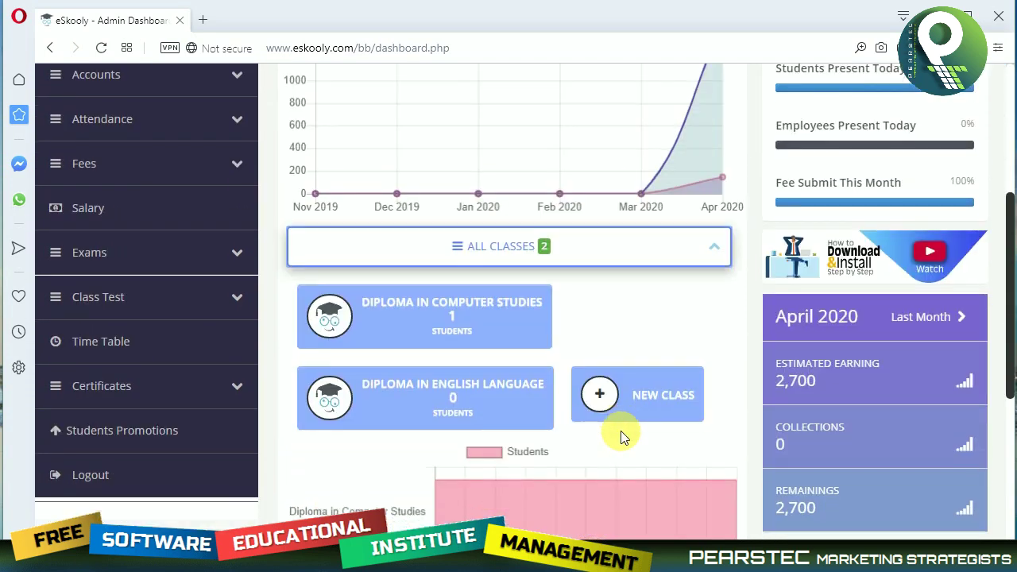
pyautogui.scroll(-3, 545, 325)
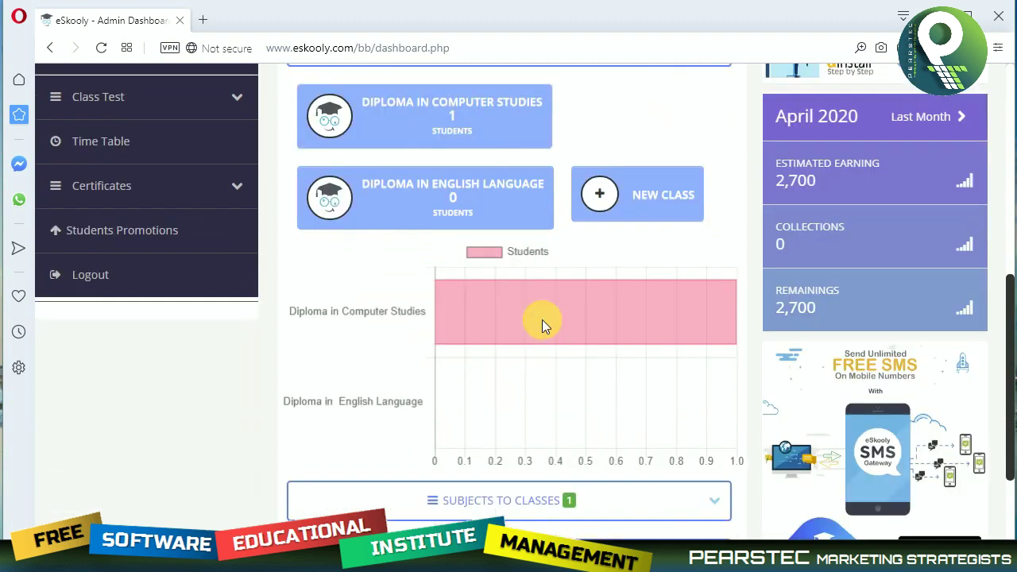
pyautogui.scroll(2, 477, 321)
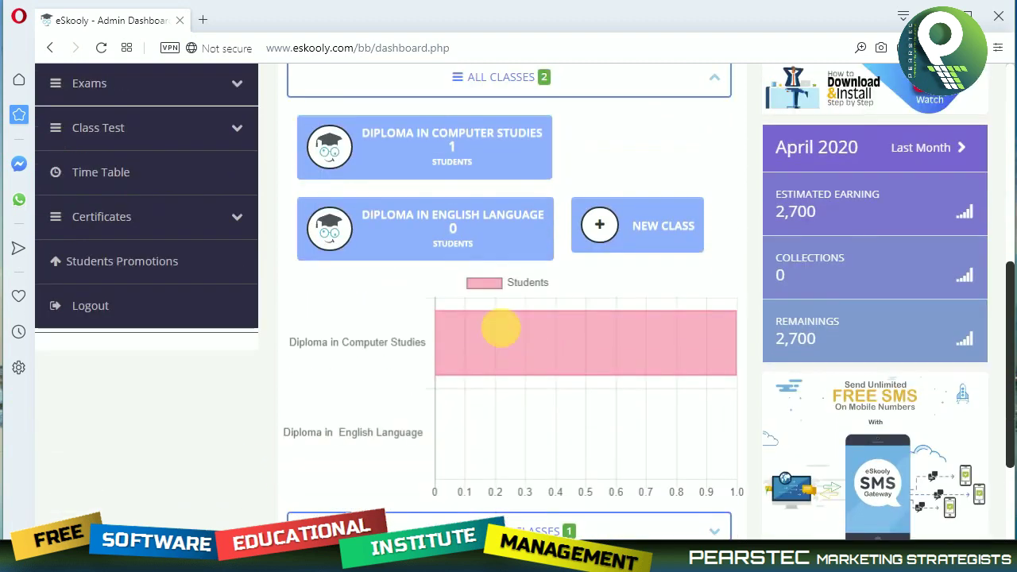
pyautogui.scroll(2, 500, 320)
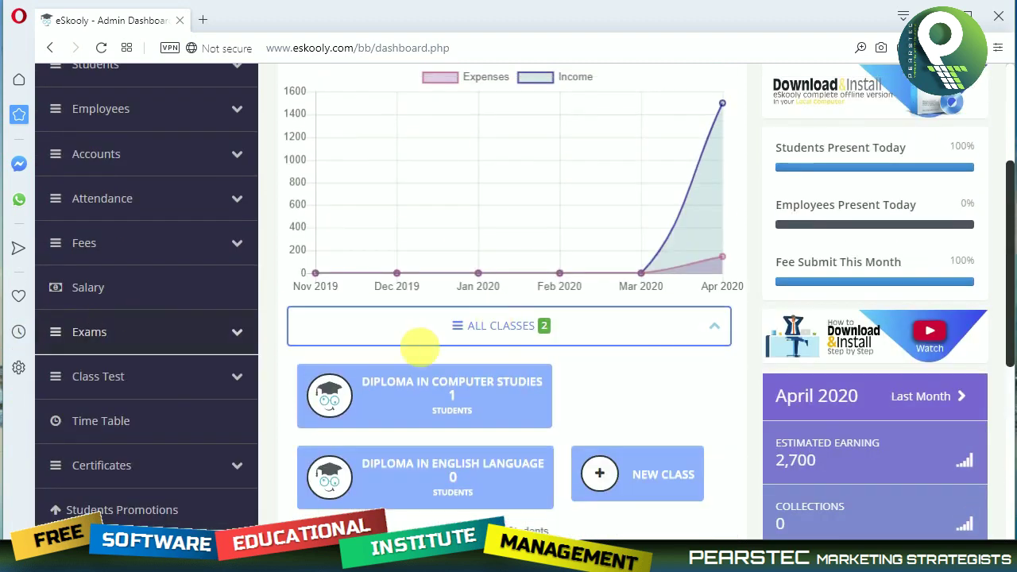
pyautogui.scroll(-1, 420, 345)
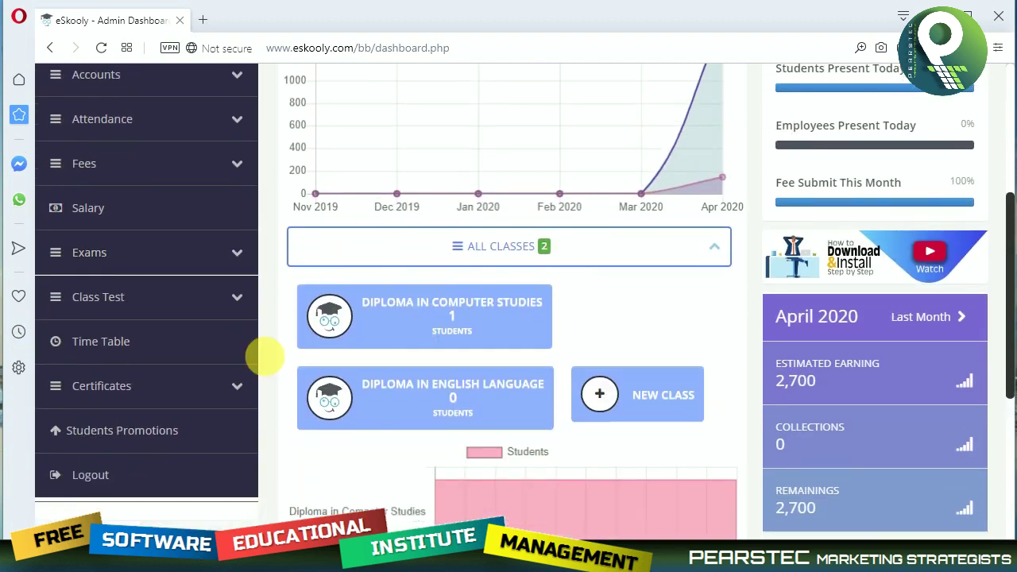
pyautogui.click(149, 388)
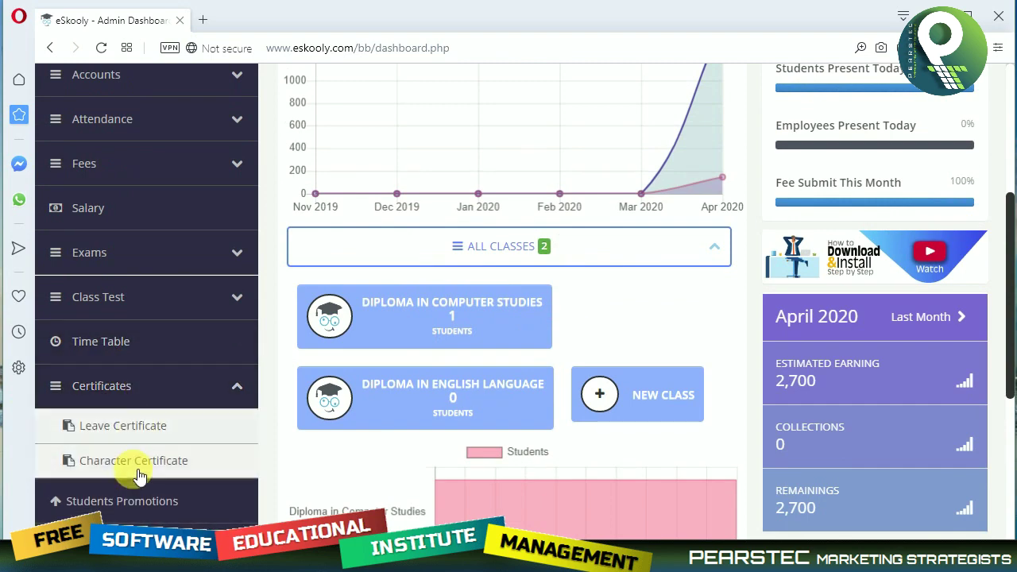
pyautogui.scroll(-3, 143, 457)
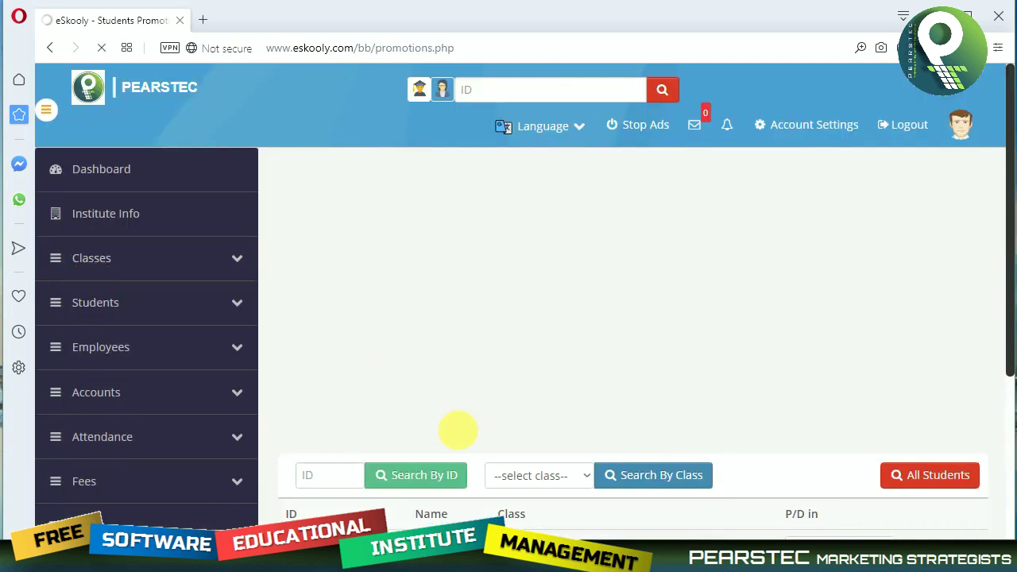
pyautogui.scroll(-2, 457, 433)
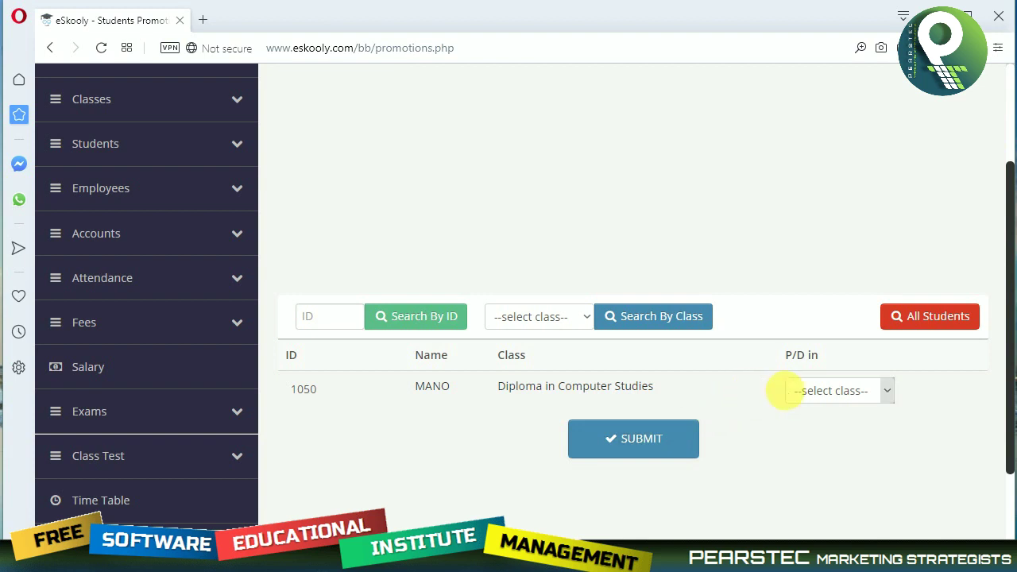
pyautogui.click(828, 396)
pyautogui.click(827, 401)
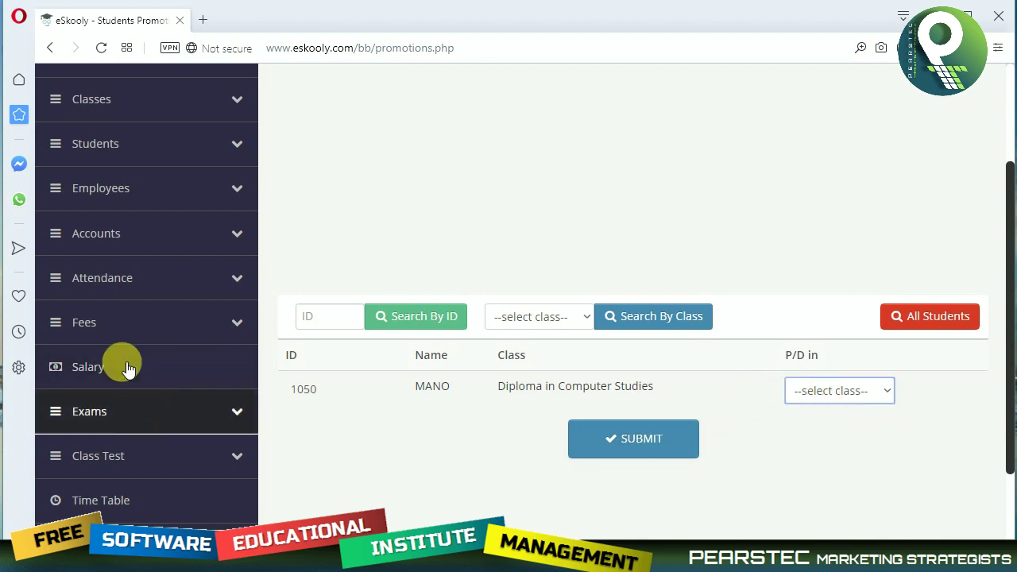
pyautogui.scroll(-2, 180, 370)
pyautogui.scroll(-1, 179, 370)
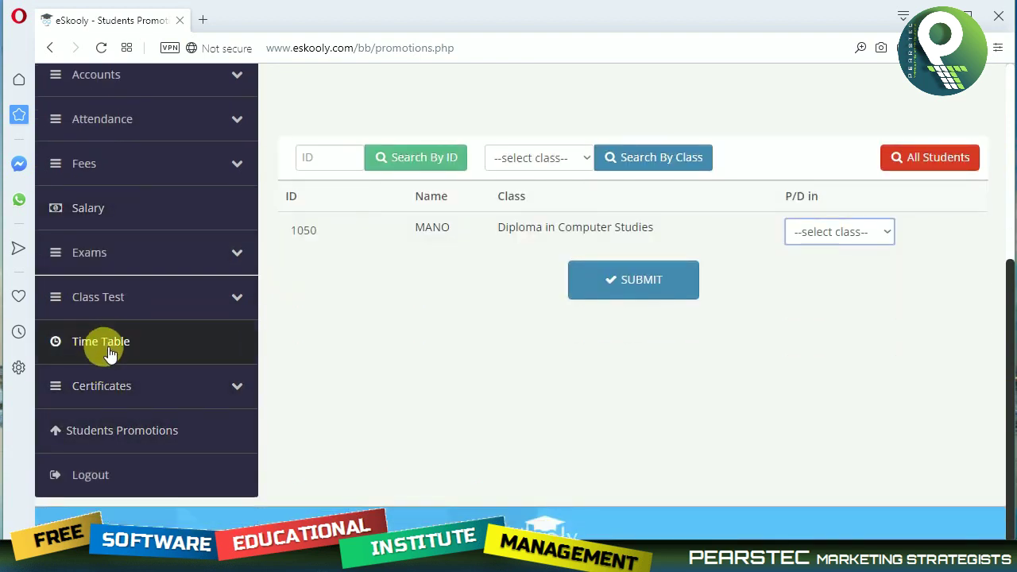
pyautogui.click(116, 352)
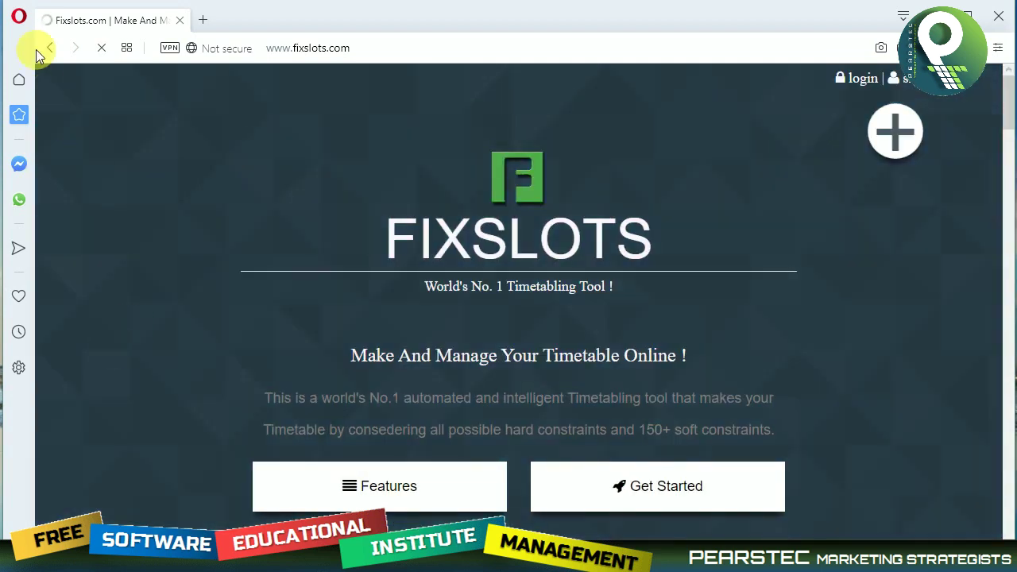
pyautogui.click(50, 50)
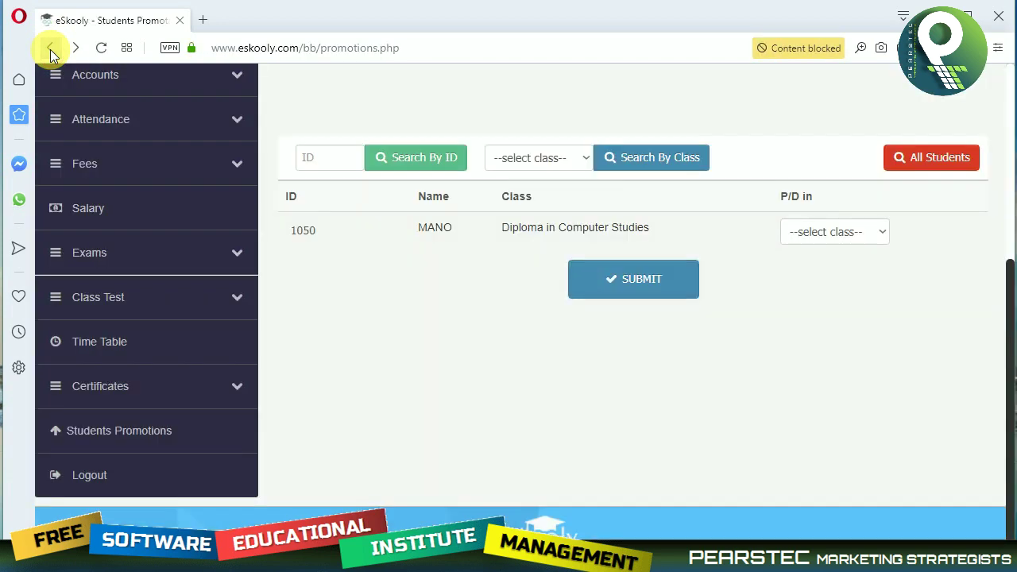
# Search the header ID box for record 1050.
pyautogui.scroll(3, 360, 348)
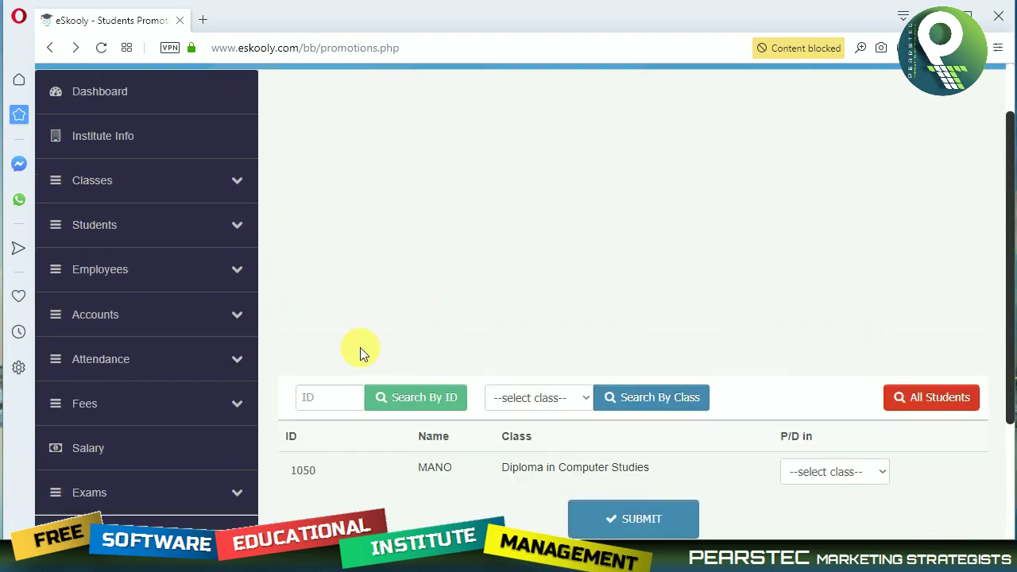
pyautogui.scroll(1, 360, 348)
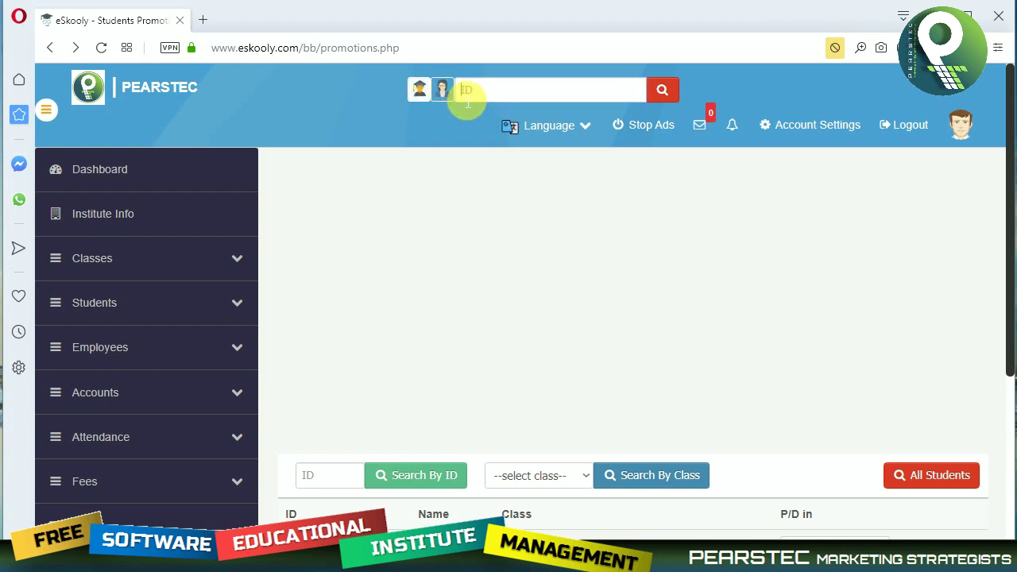
pyautogui.click(488, 97)
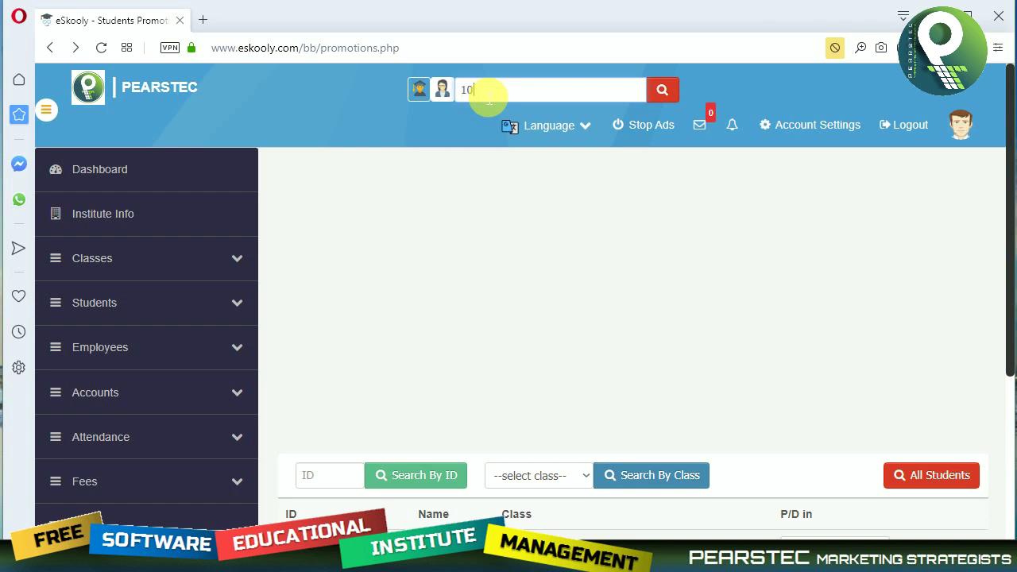
pyautogui.write('1050')
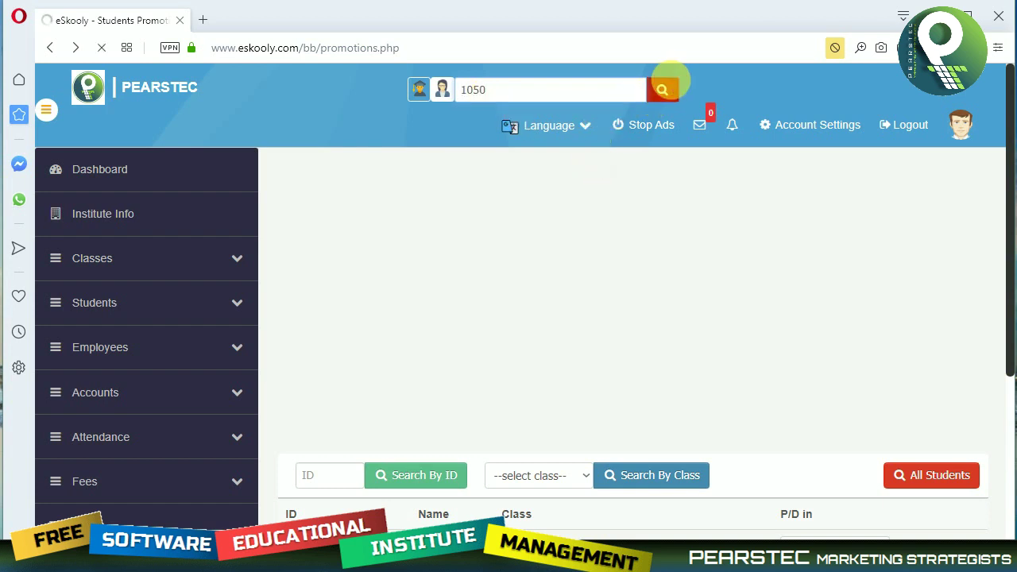
pyautogui.click(663, 89)
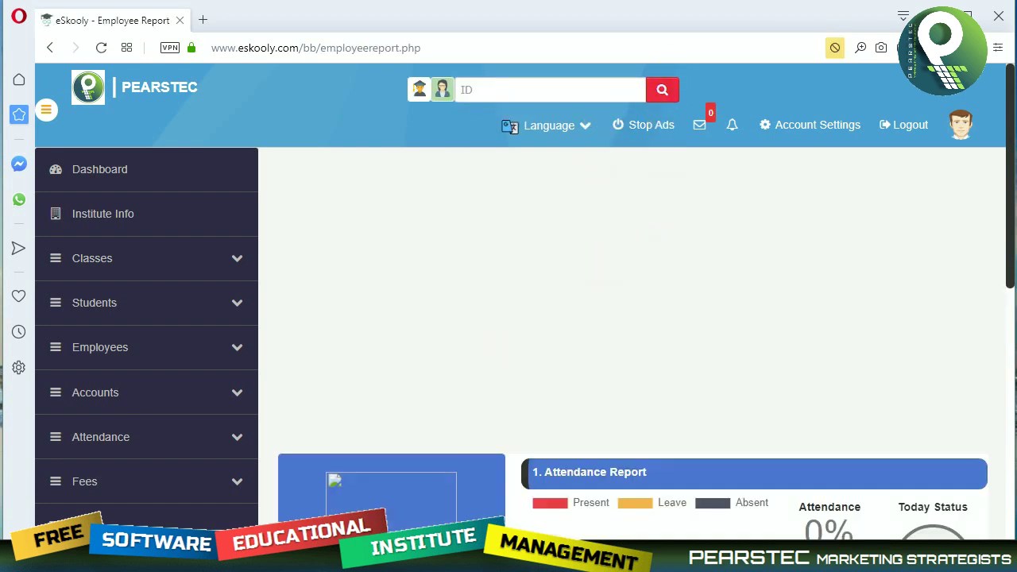
# Scroll through the student report's attendance, exams, tests and 2700 fees due, then open the message inbox.
pyautogui.click(492, 97)
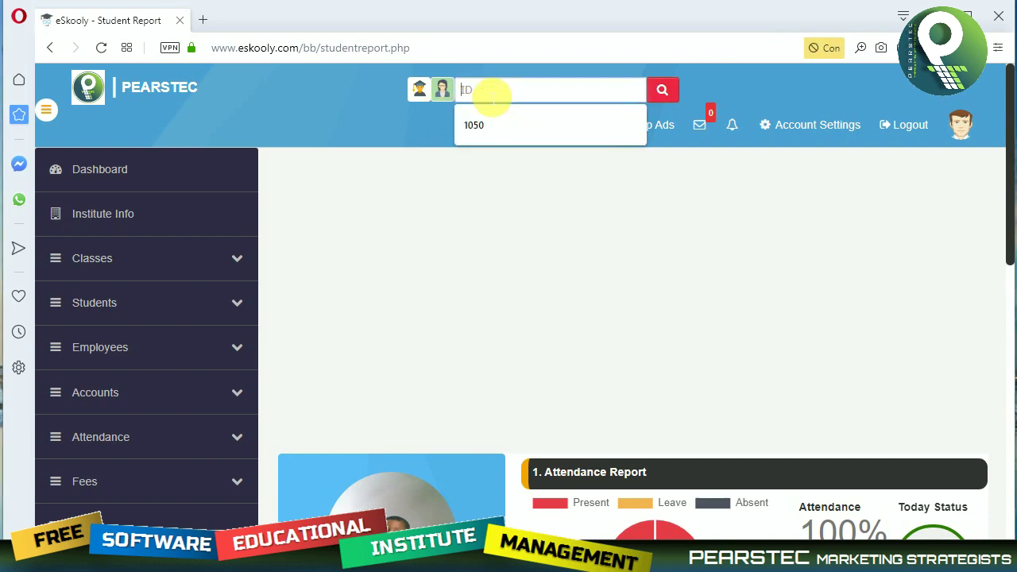
pyautogui.click(532, 318)
pyautogui.scroll(-3, 533, 318)
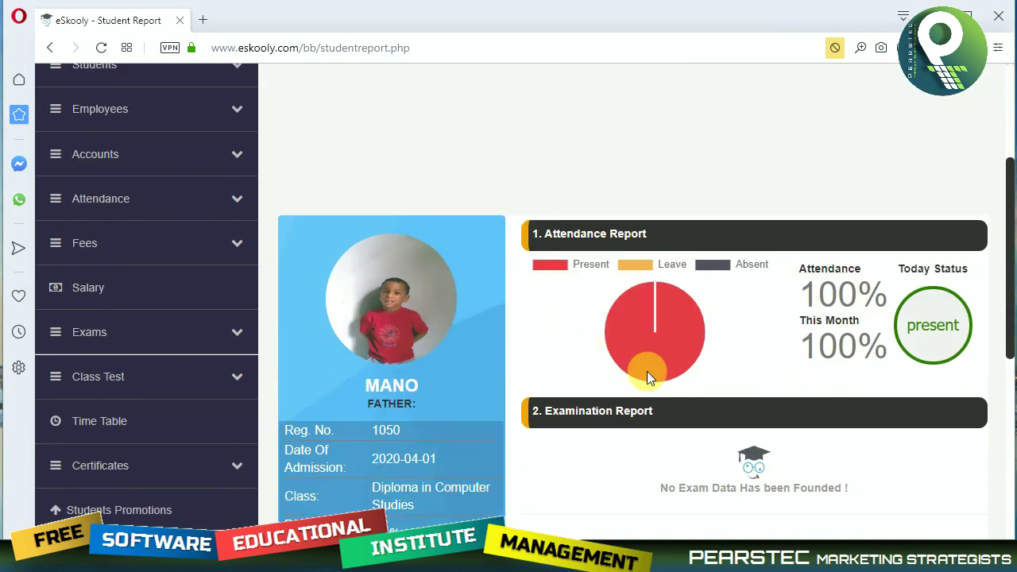
pyautogui.scroll(-2, 735, 330)
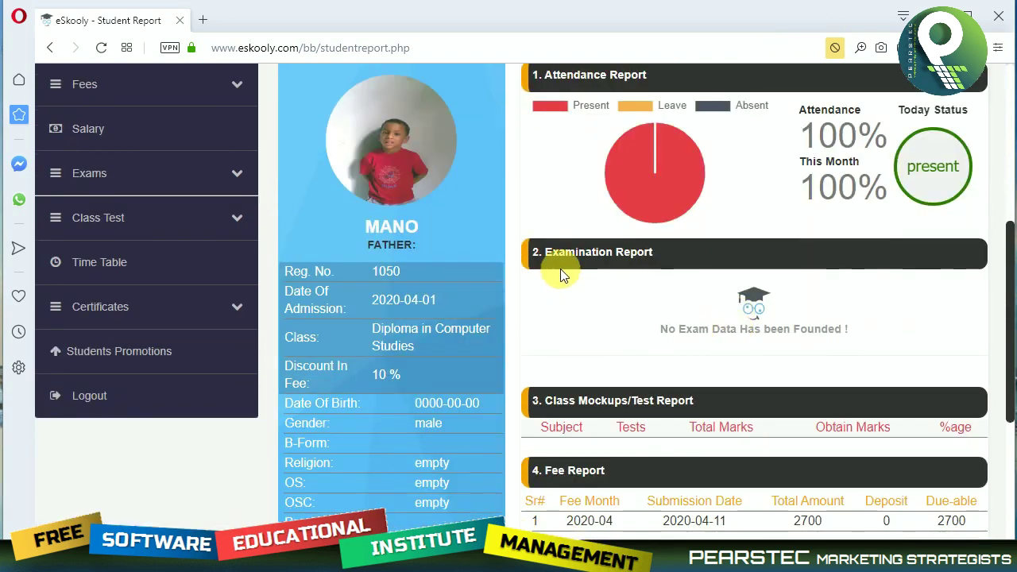
pyautogui.scroll(-1, 647, 274)
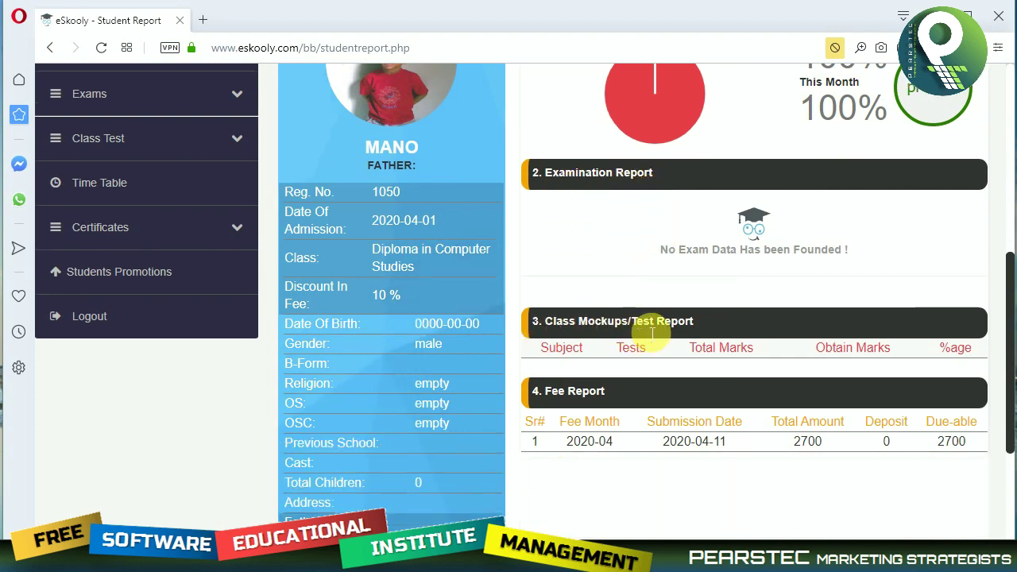
pyautogui.scroll(-1, 588, 470)
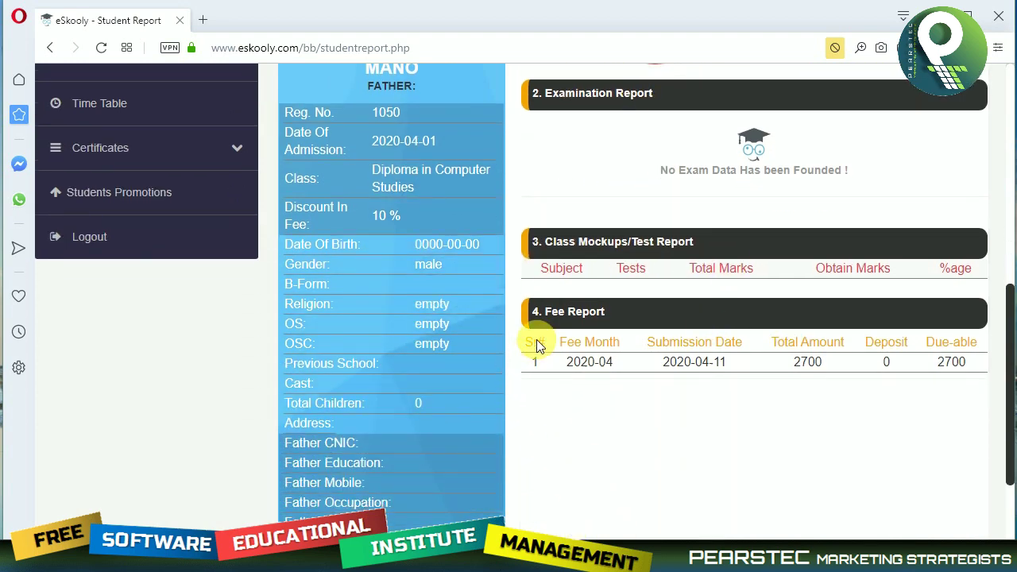
pyautogui.scroll(-3, 614, 397)
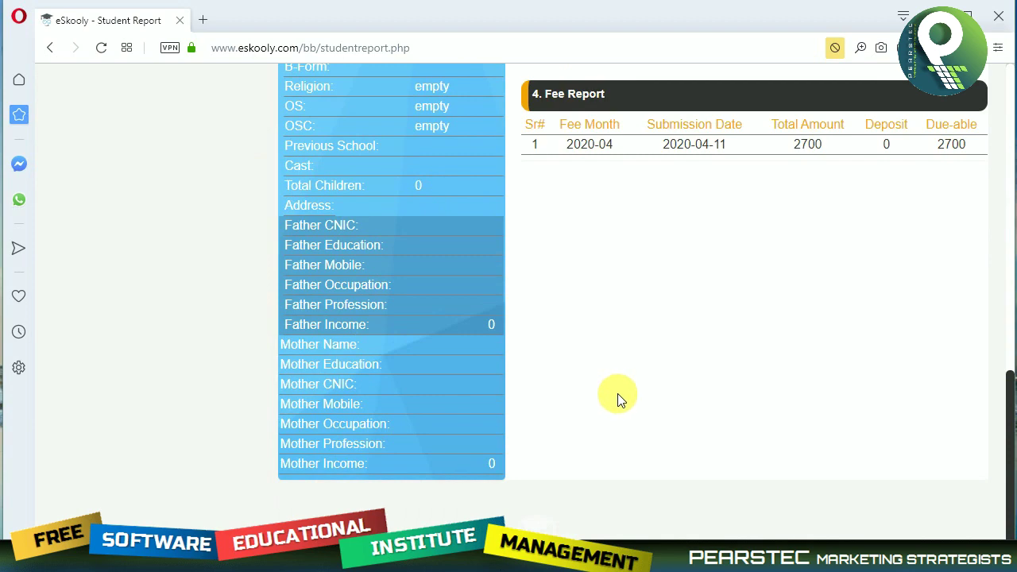
pyautogui.scroll(4, 617, 395)
pyautogui.scroll(5, 617, 394)
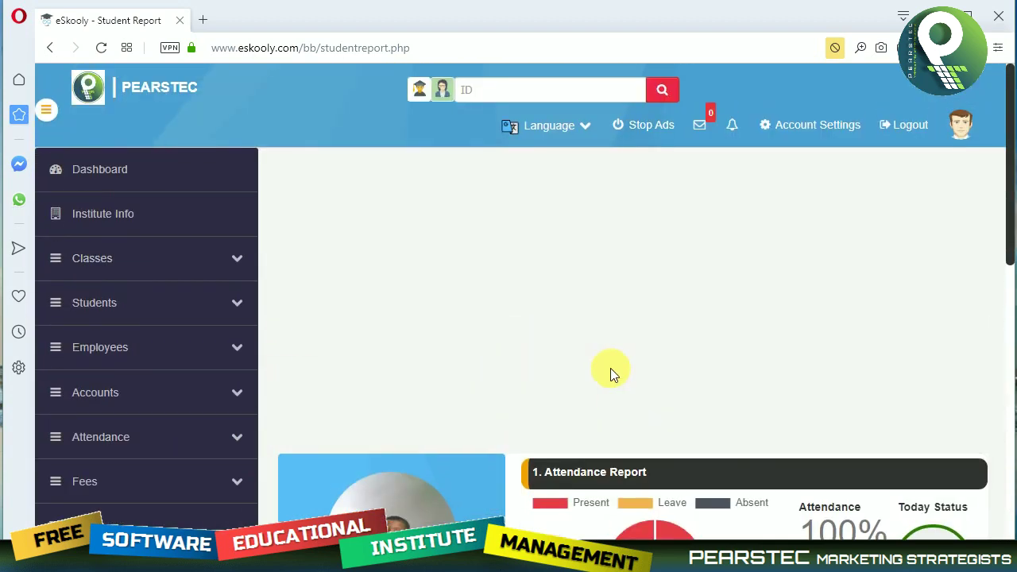
pyautogui.click(522, 90)
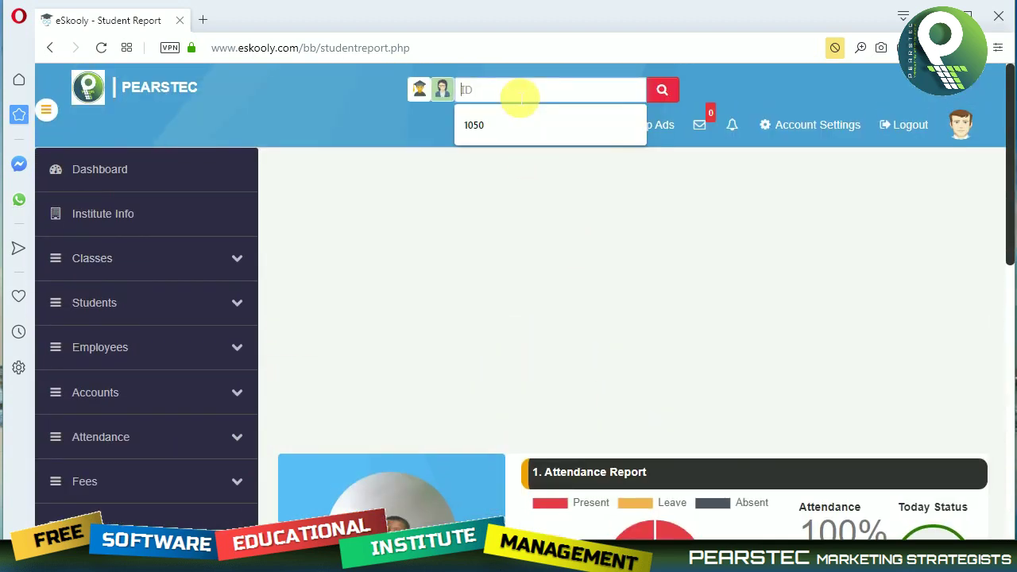
pyautogui.click(711, 134)
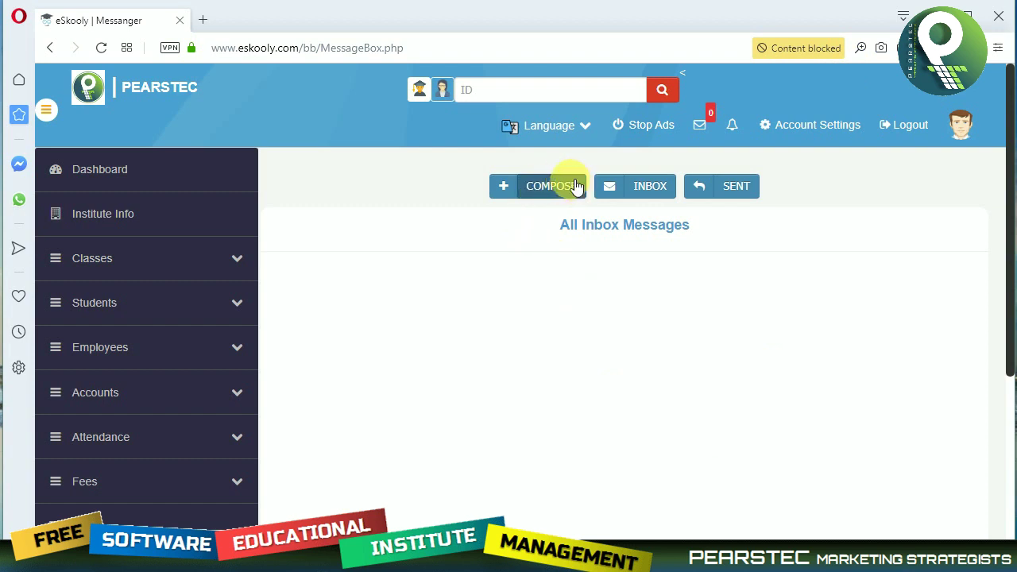
# Compose a new message to All Students and collapse the sidebar.
pyautogui.click(545, 189)
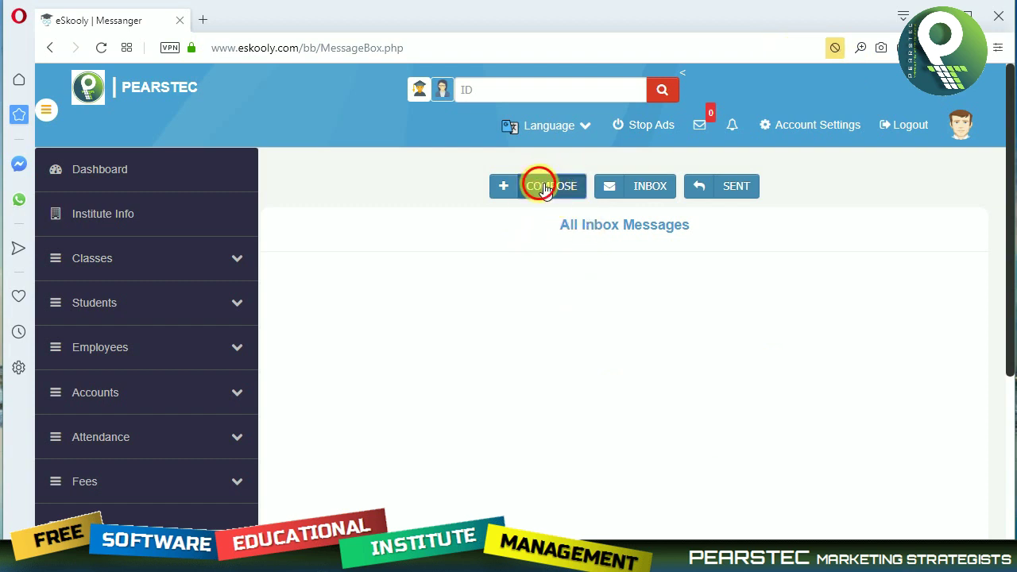
pyautogui.click(631, 306)
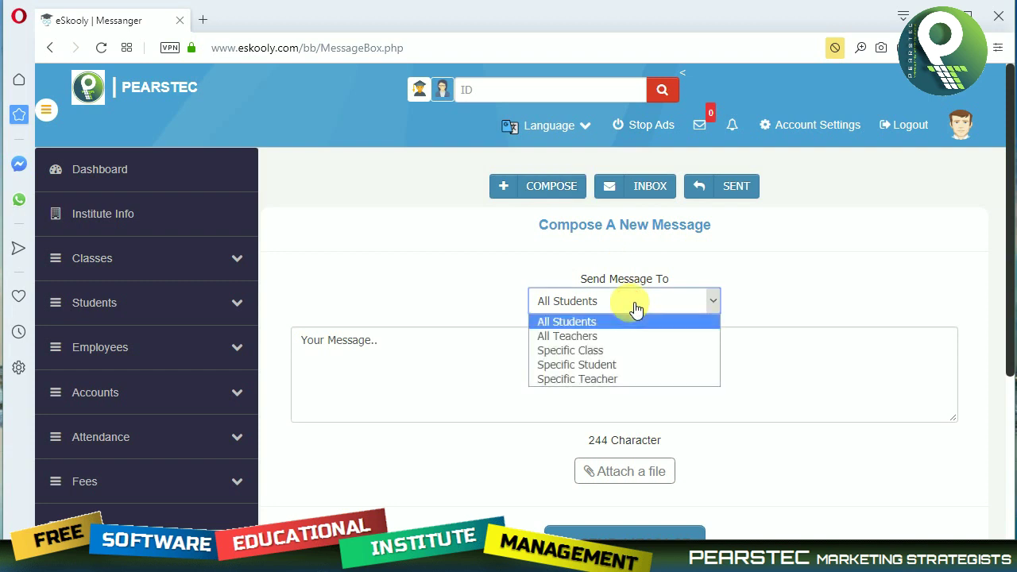
pyautogui.click(636, 308)
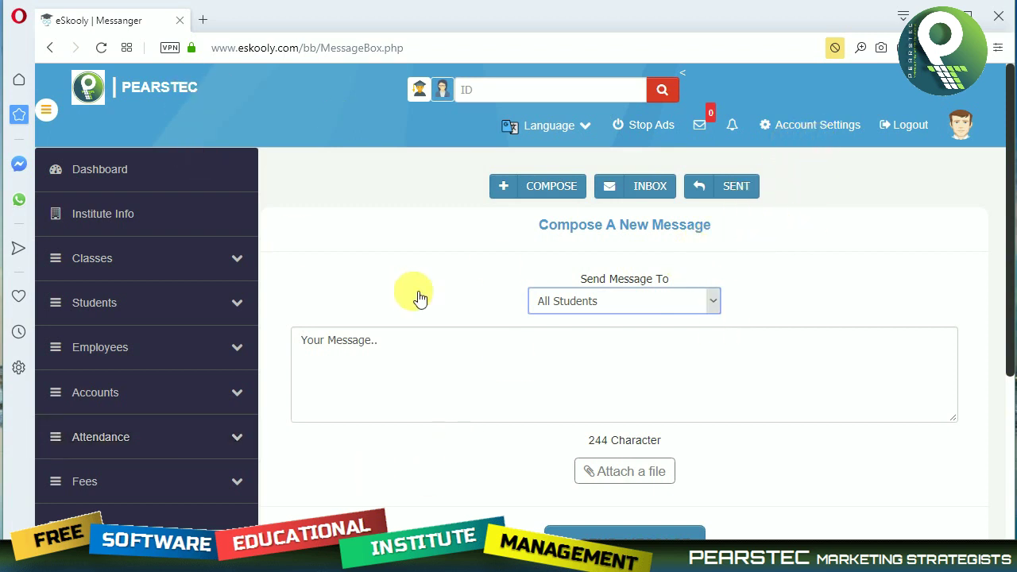
pyautogui.click(46, 112)
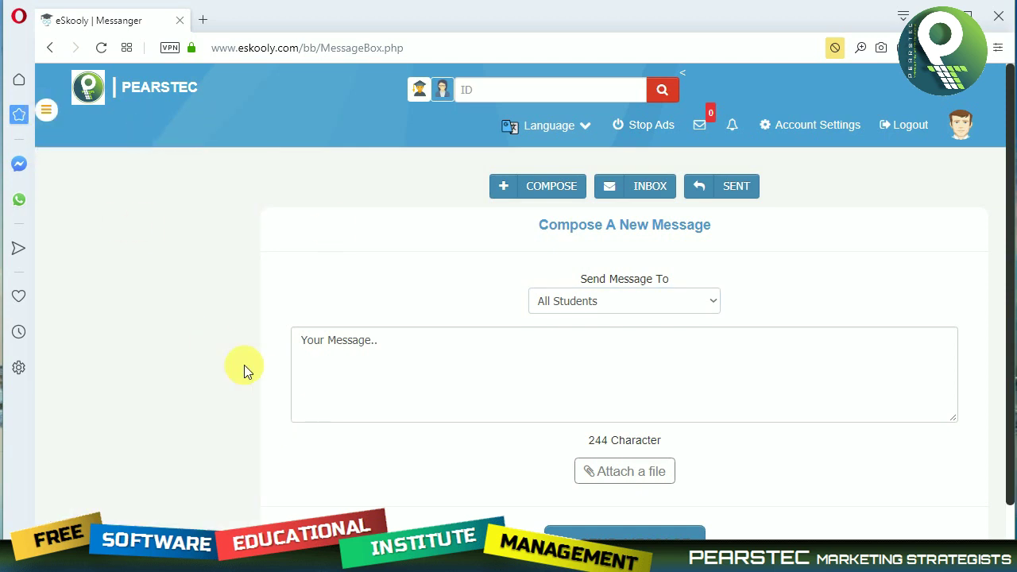